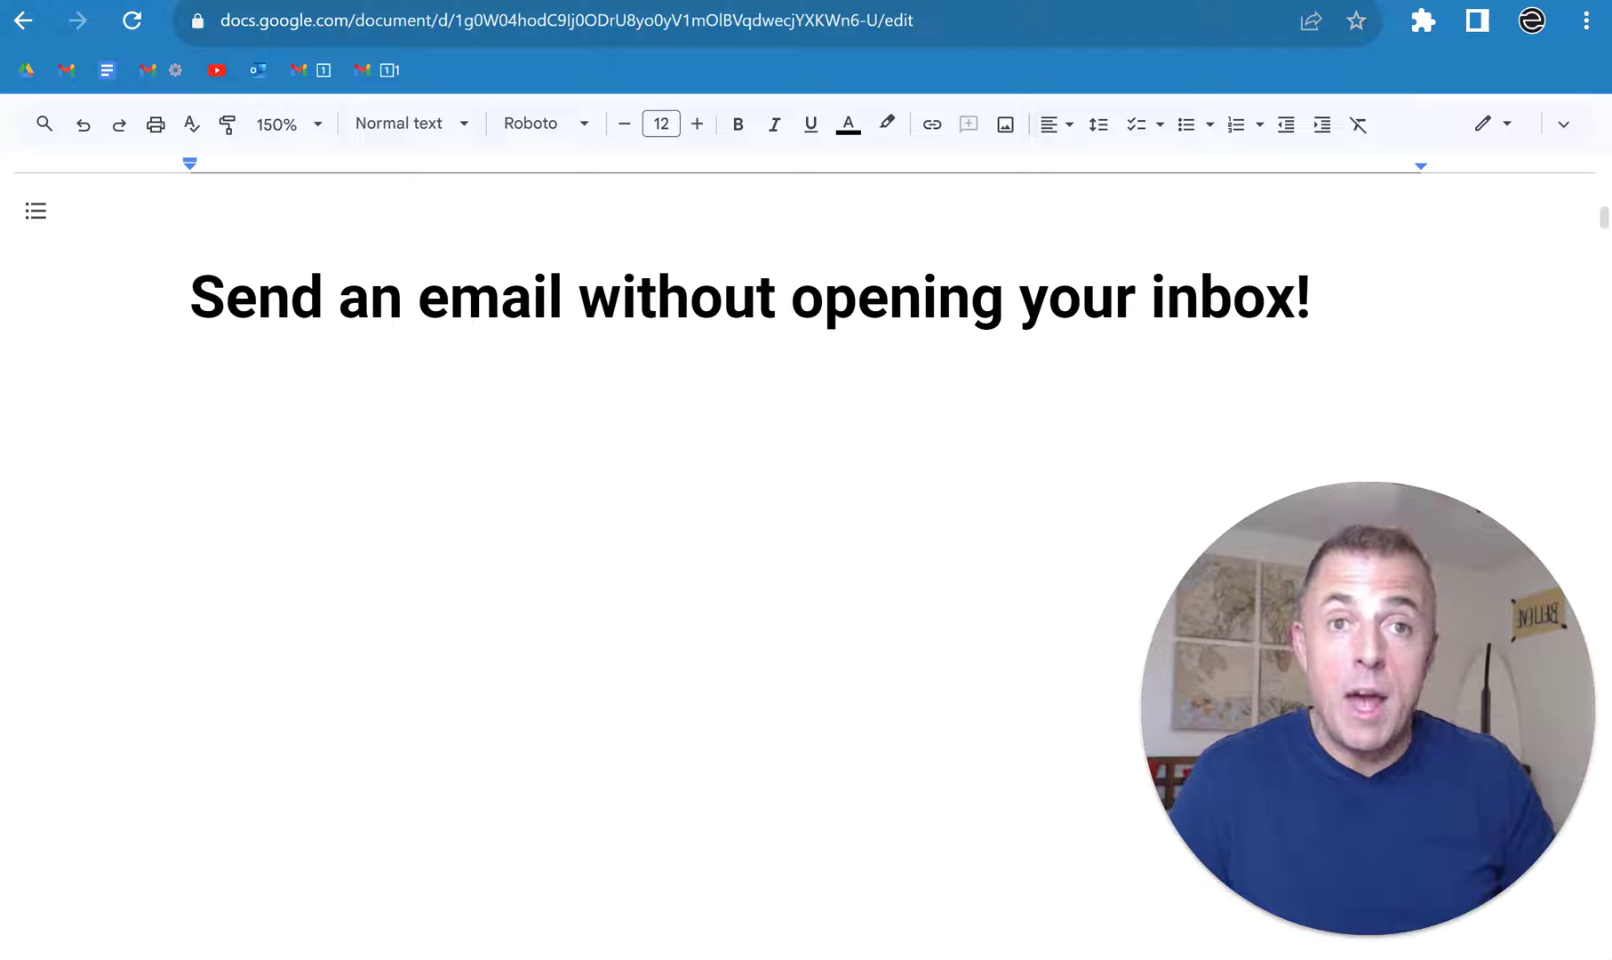
Step: Undo deletions to restore the 'Are you watching the right video?' heading, its bullets and the Clarification & Redirects heading
key("ctrl+z")
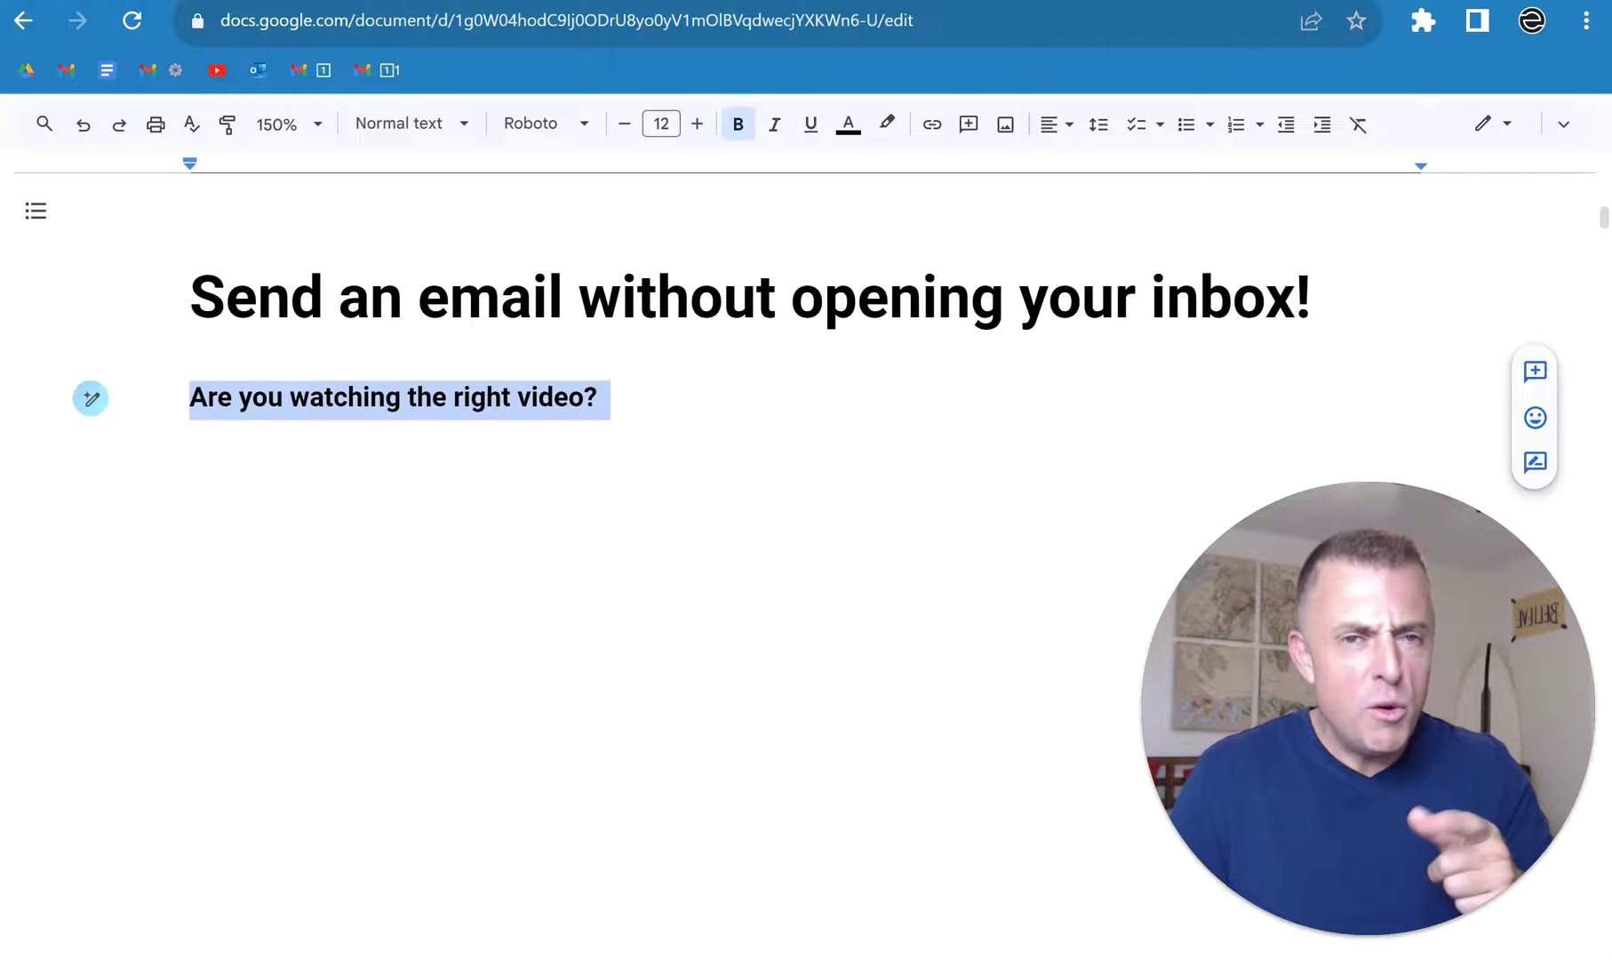
key("ctrl+z")
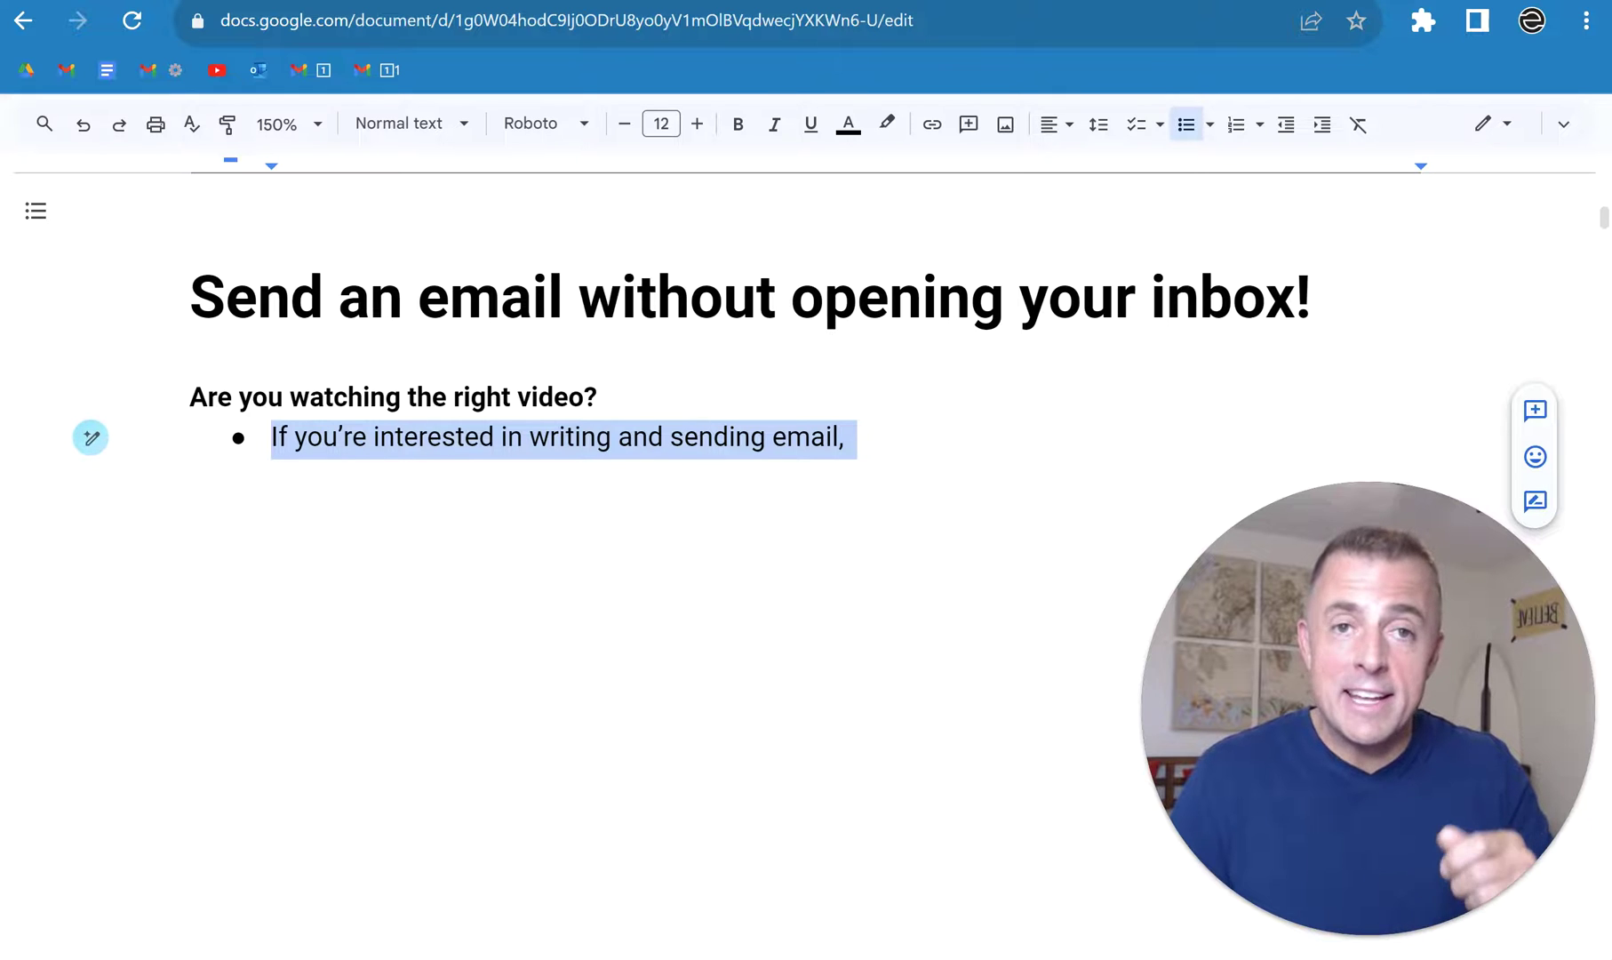
key("ctrl+z")
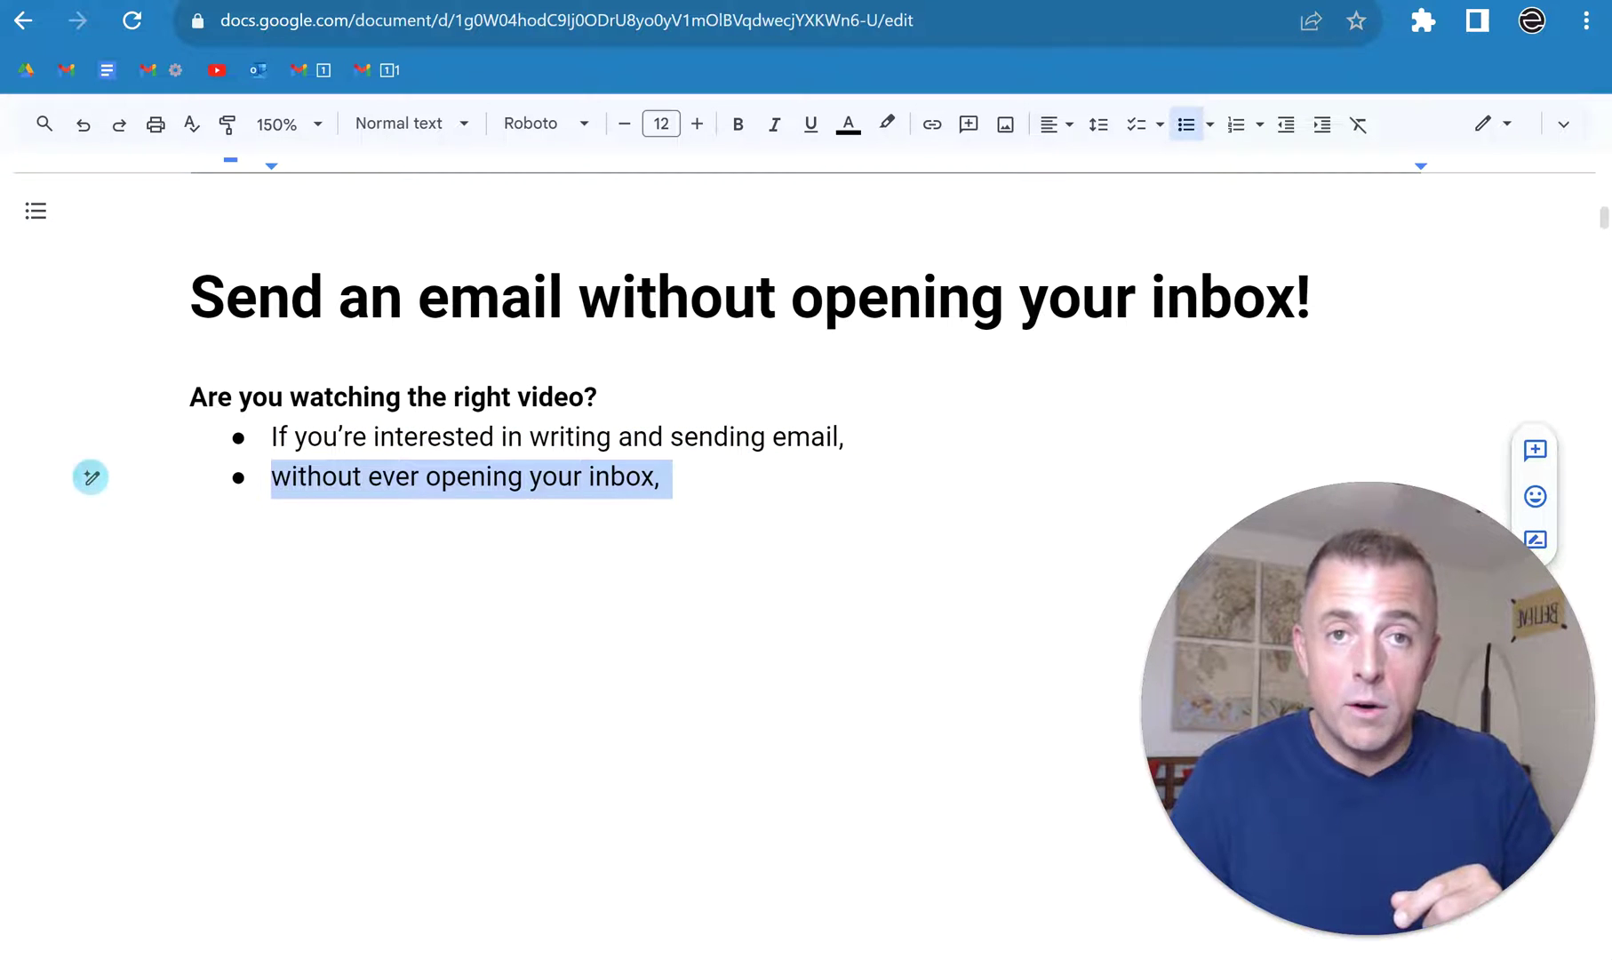
key("ctrl+z")
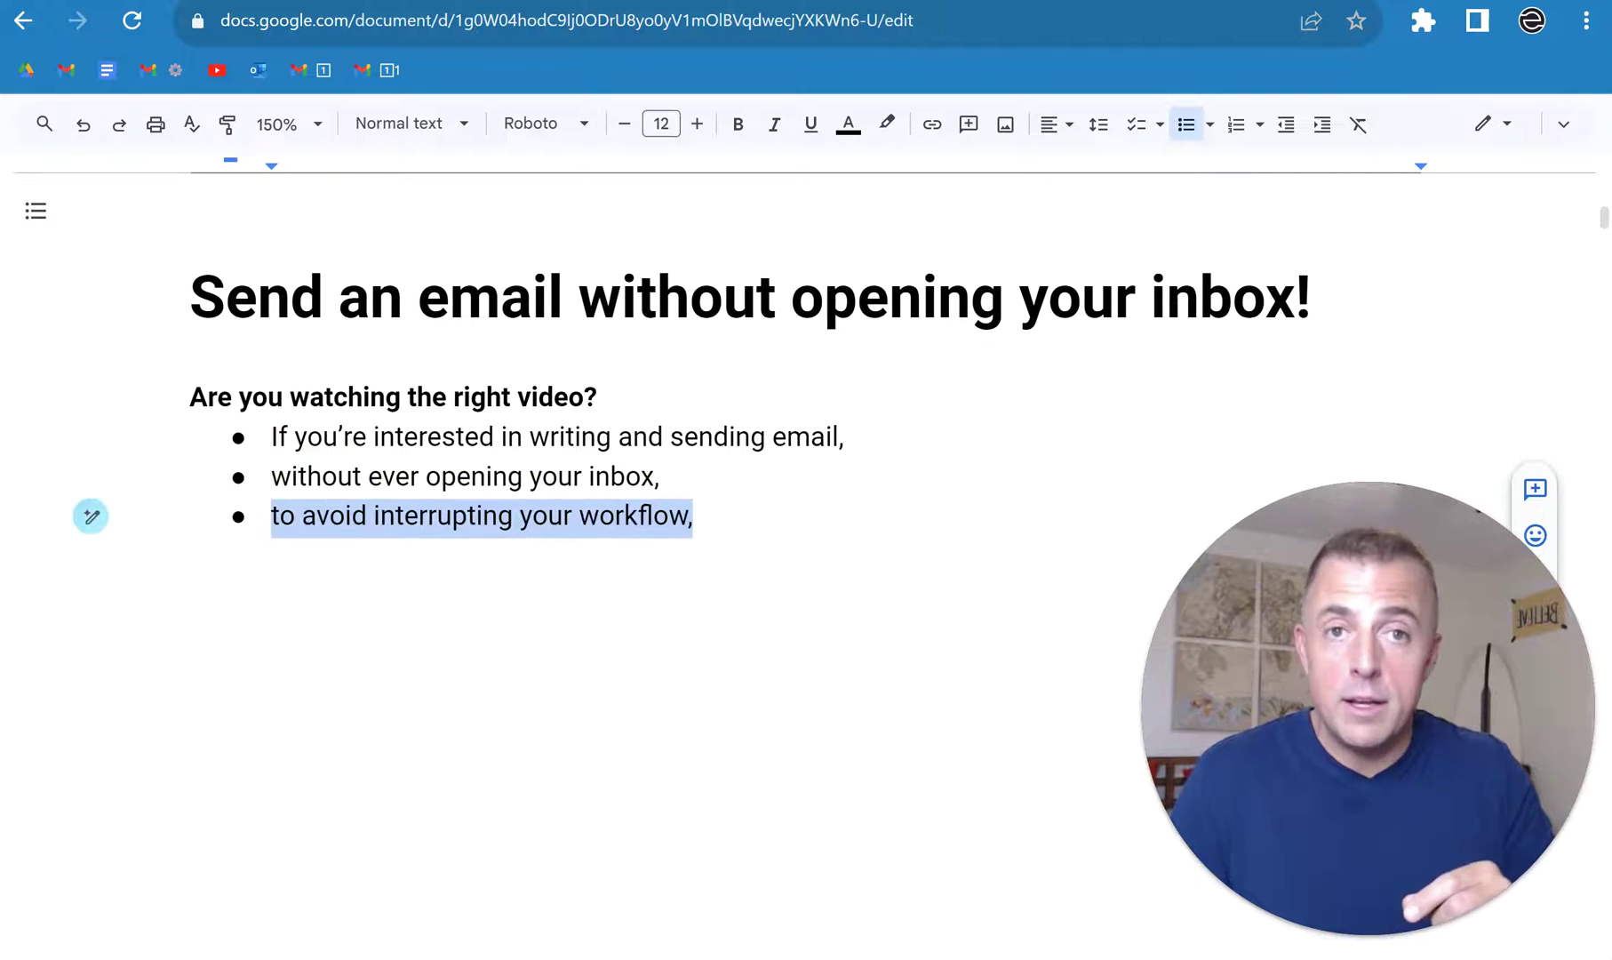
key("ctrl+z")
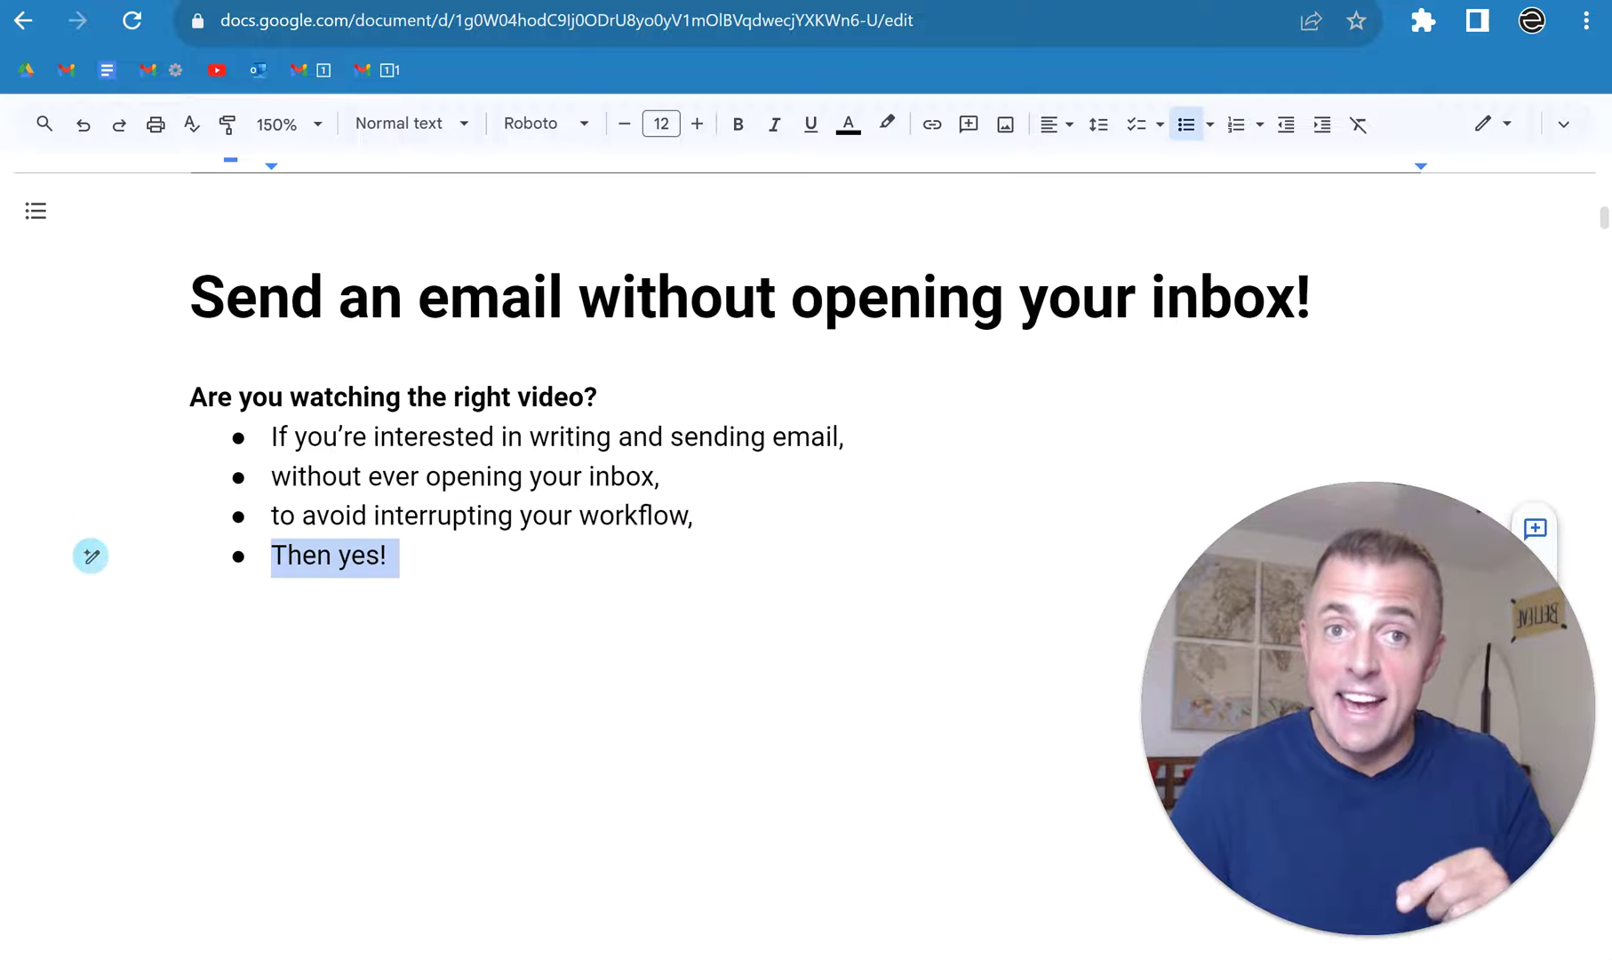
key("ctrl+z")
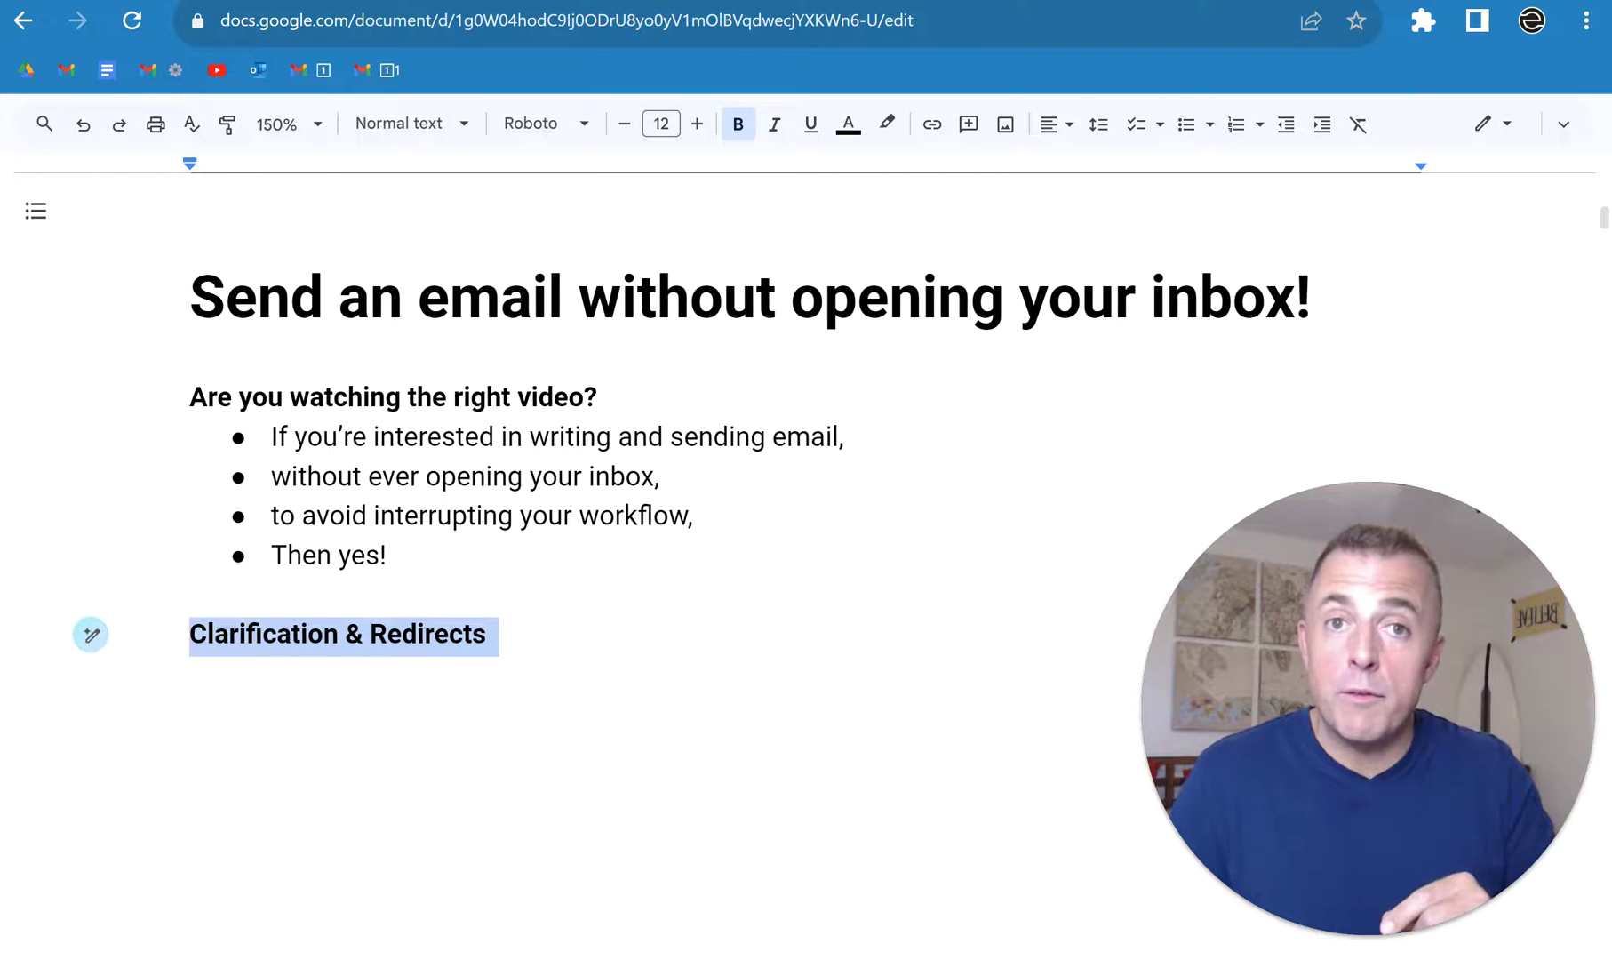
Step: Restore the remaining bullets plus The Bookmark and Send from a Google Doc sections, then go to the store page
key("ctrl+z")
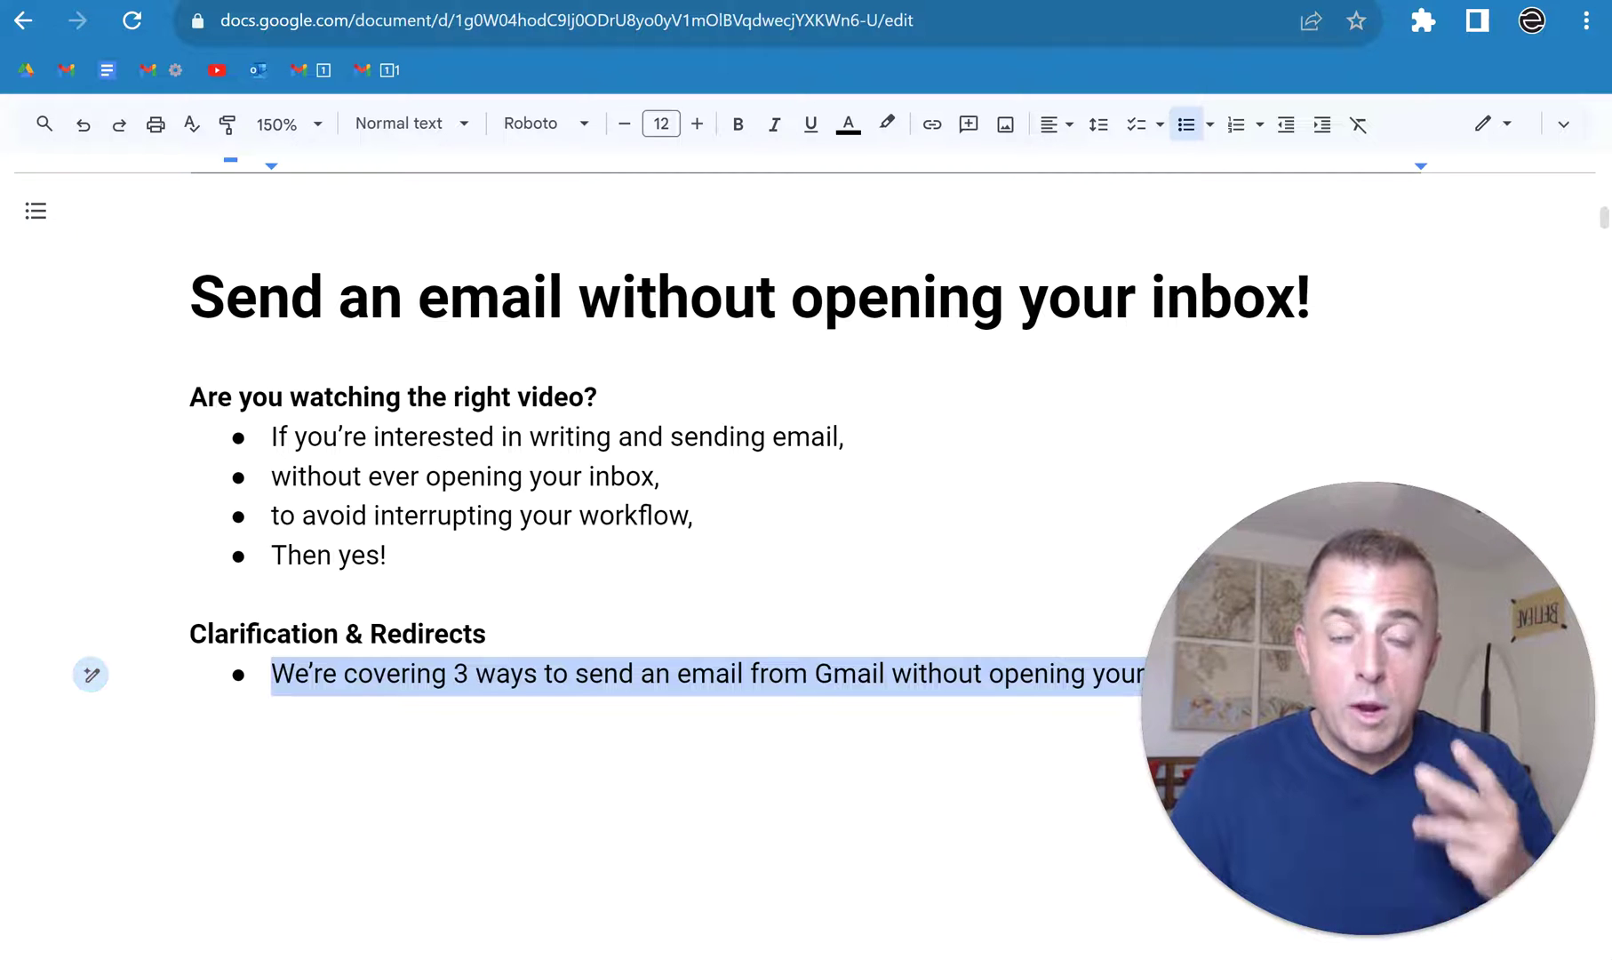
key("ctrl+z")
key("ctrl+z")
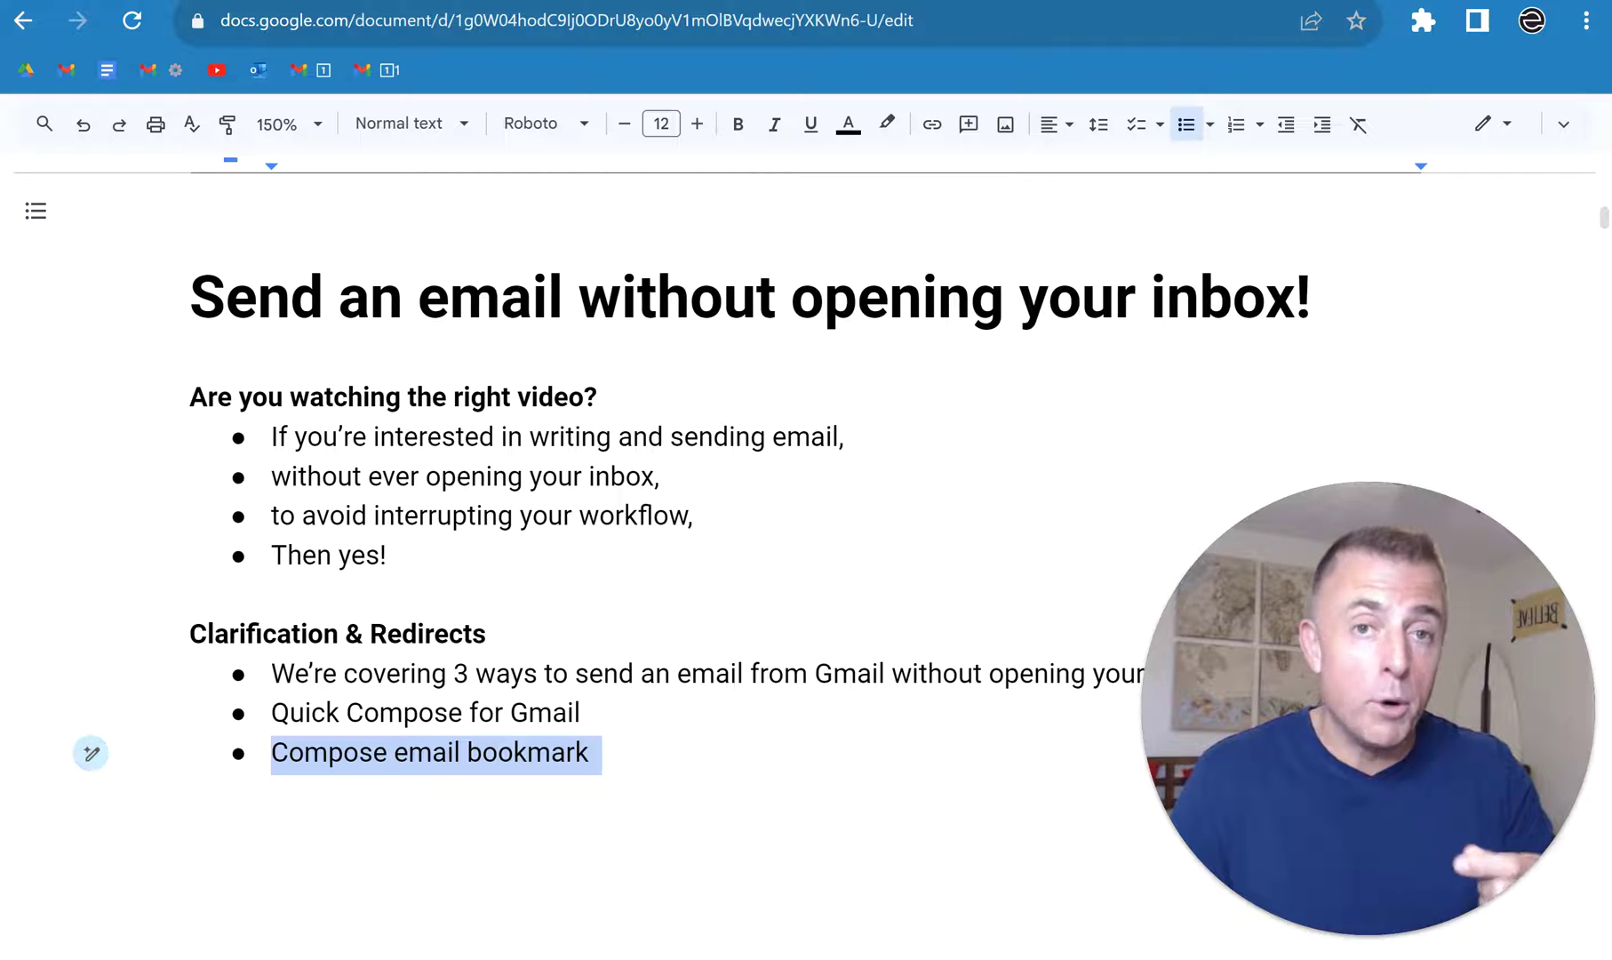
key("ctrl+z")
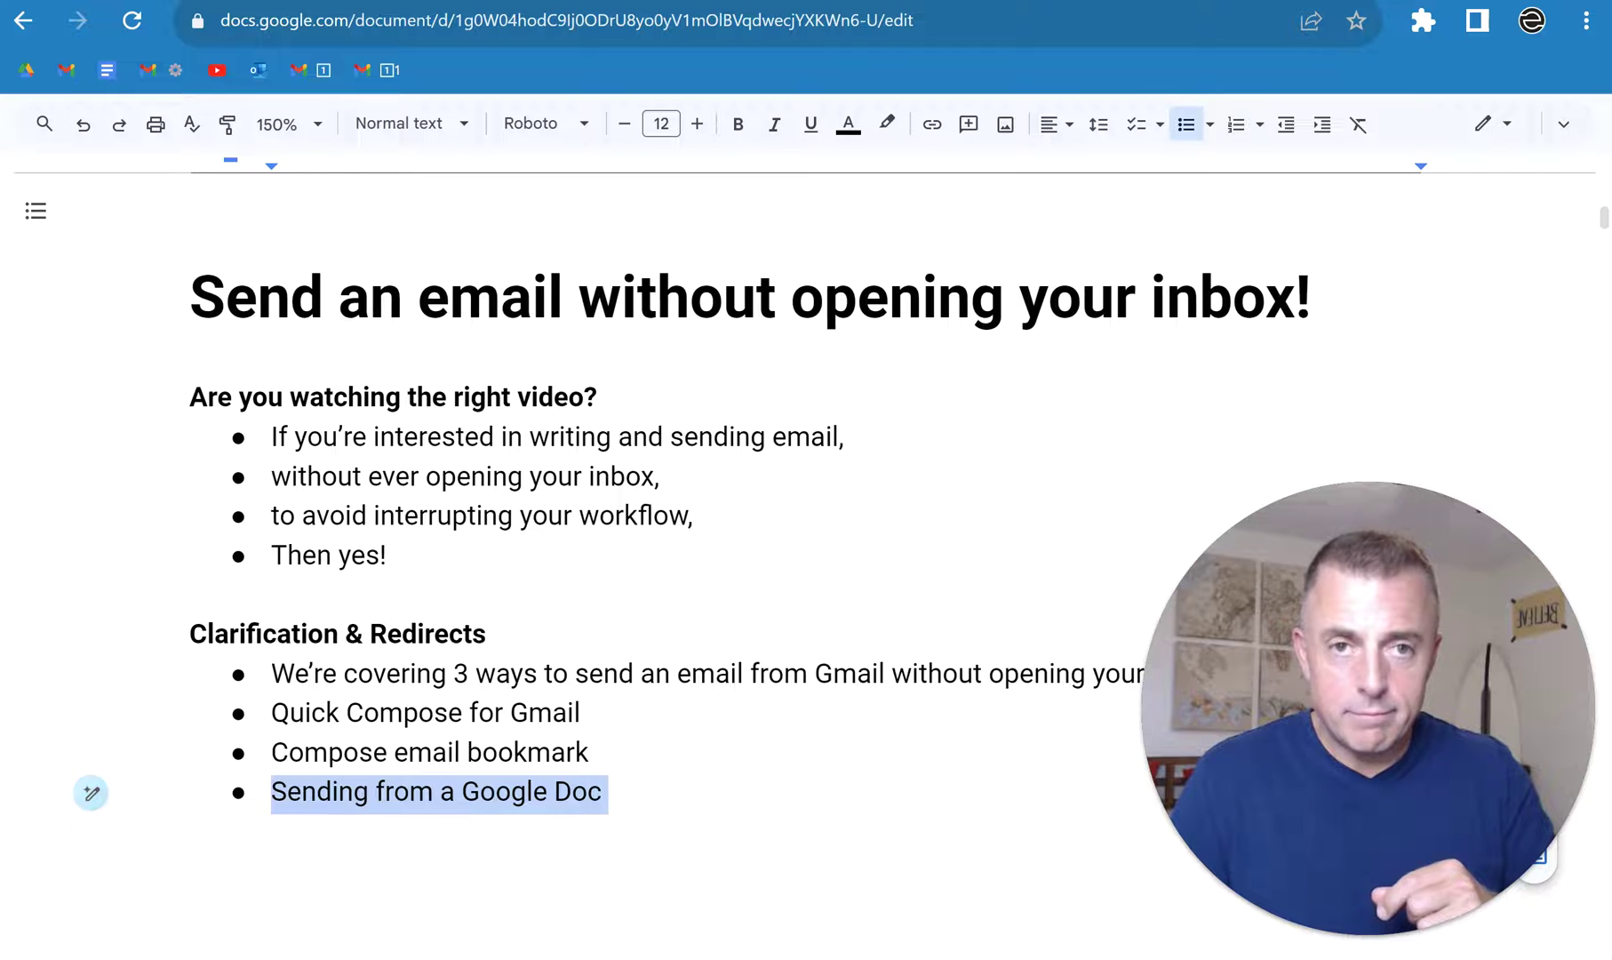
key("ctrl+z")
key("ctrl+z")
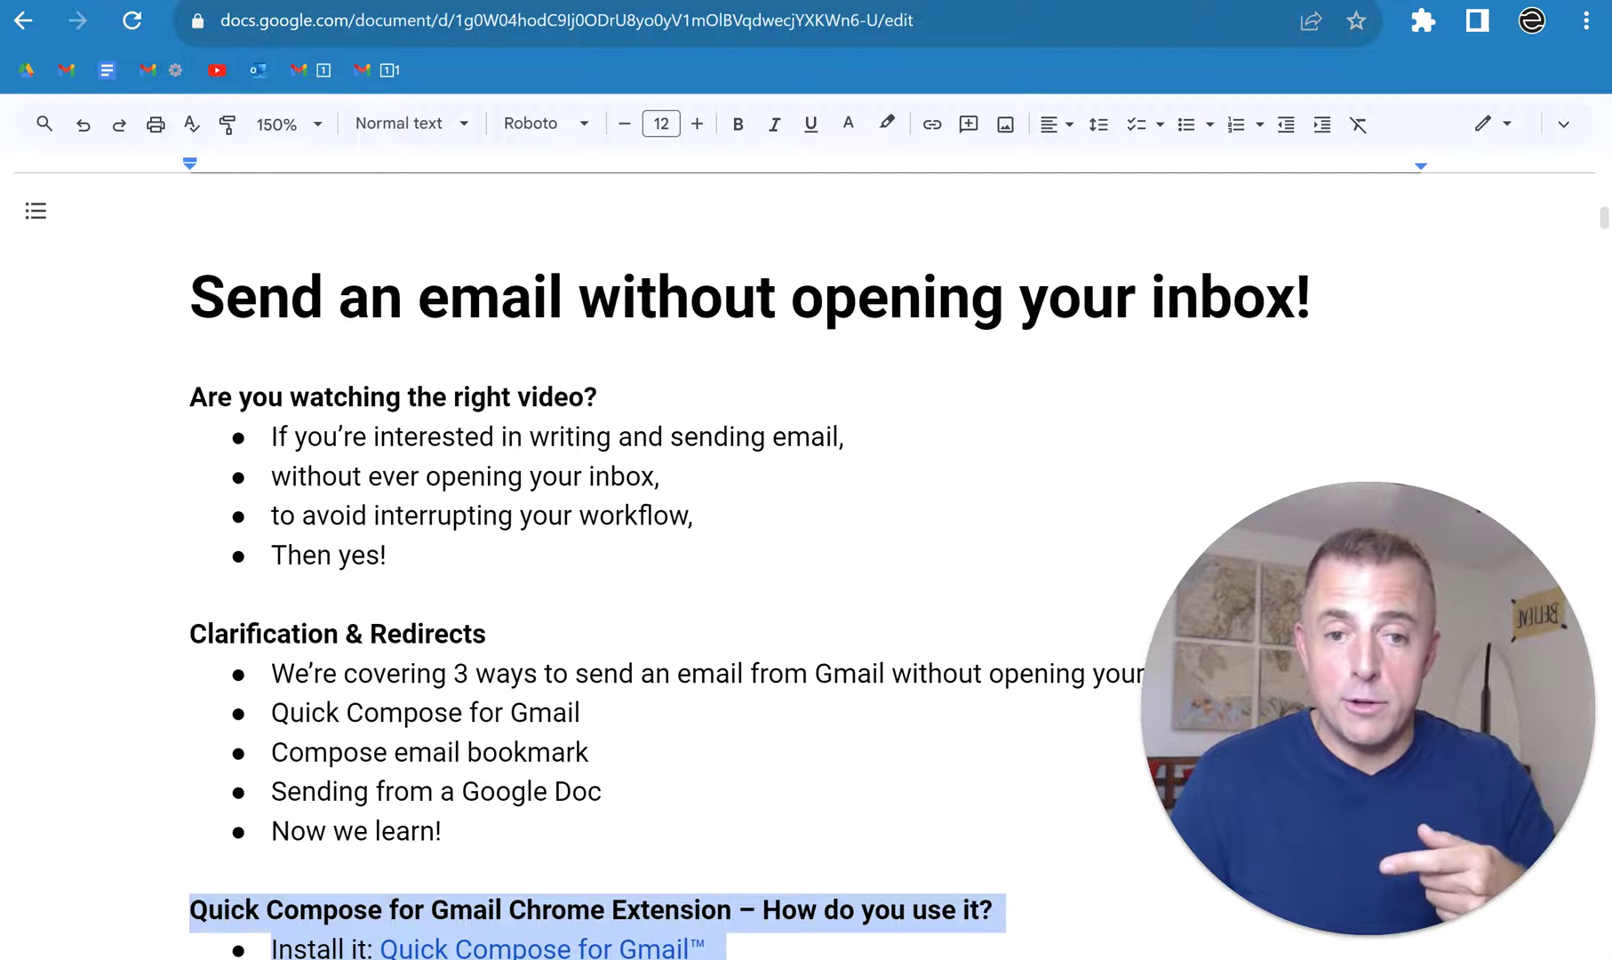
key("ctrl+z")
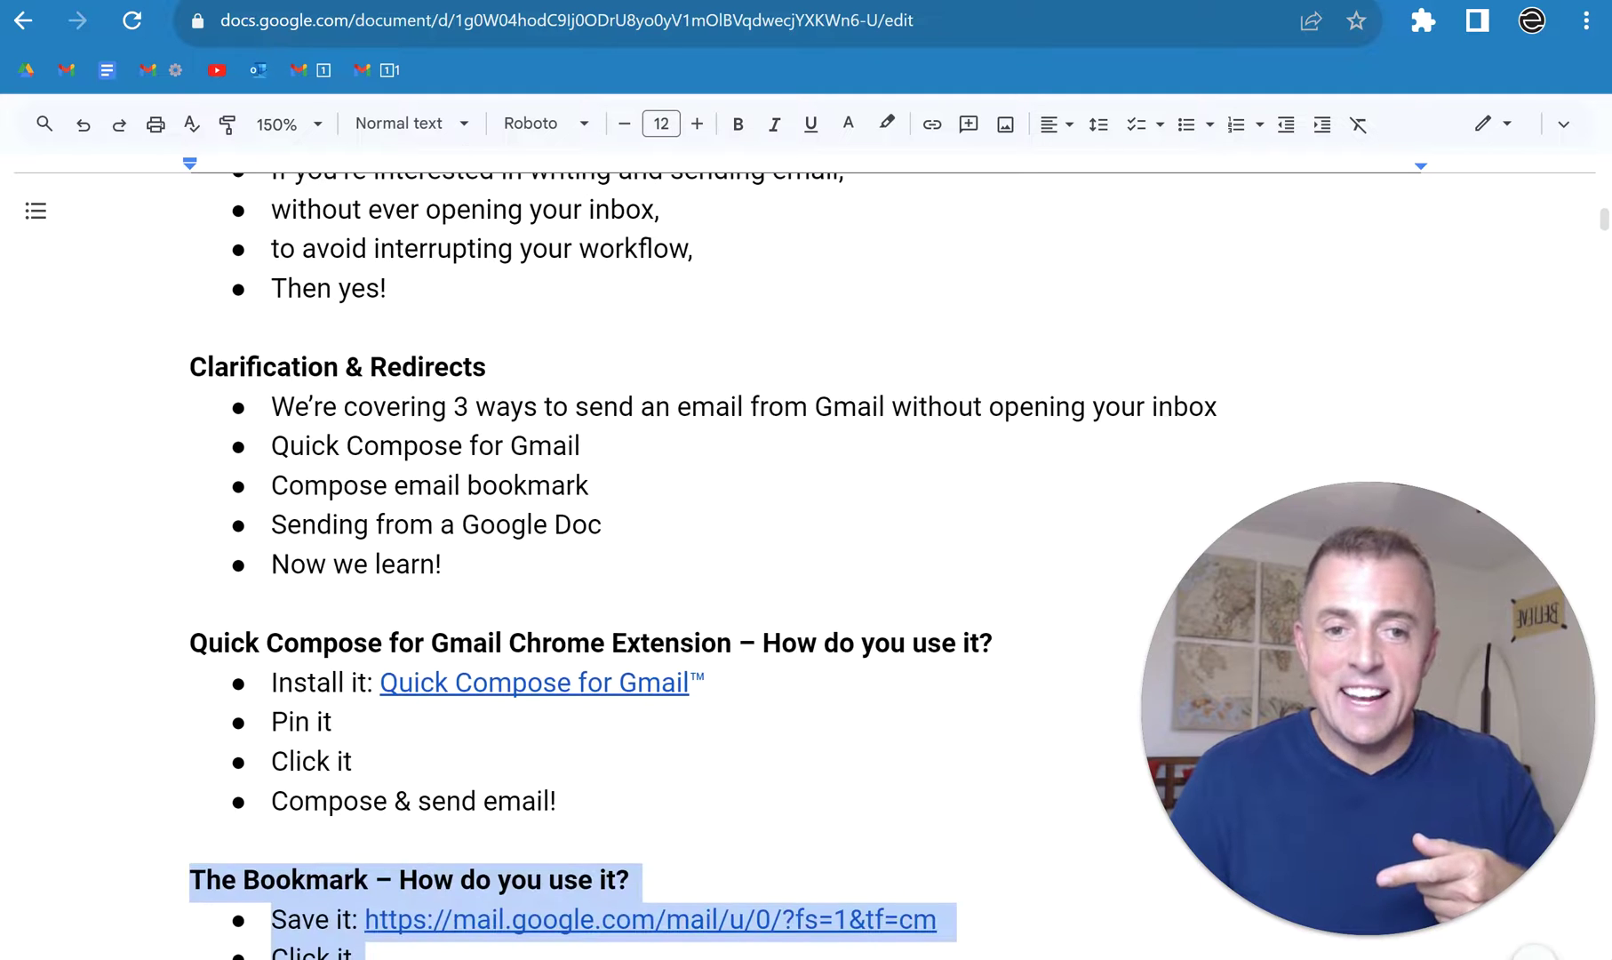
key("ctrl+z")
key("ctrl+z")
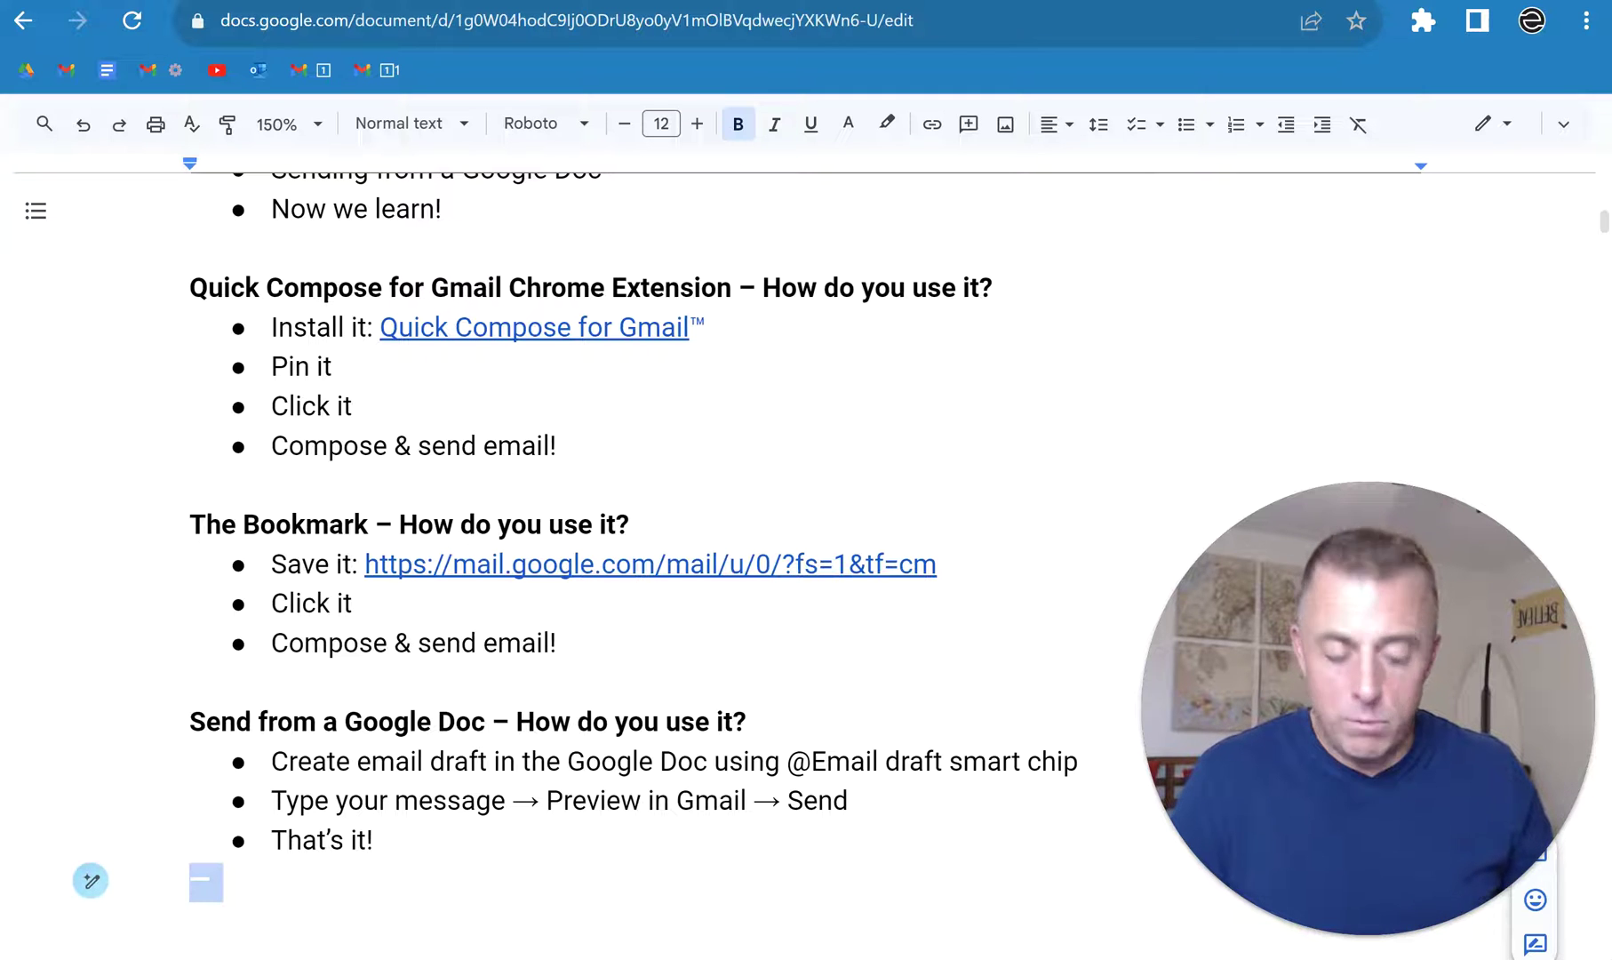
key("ctrl+Tab")
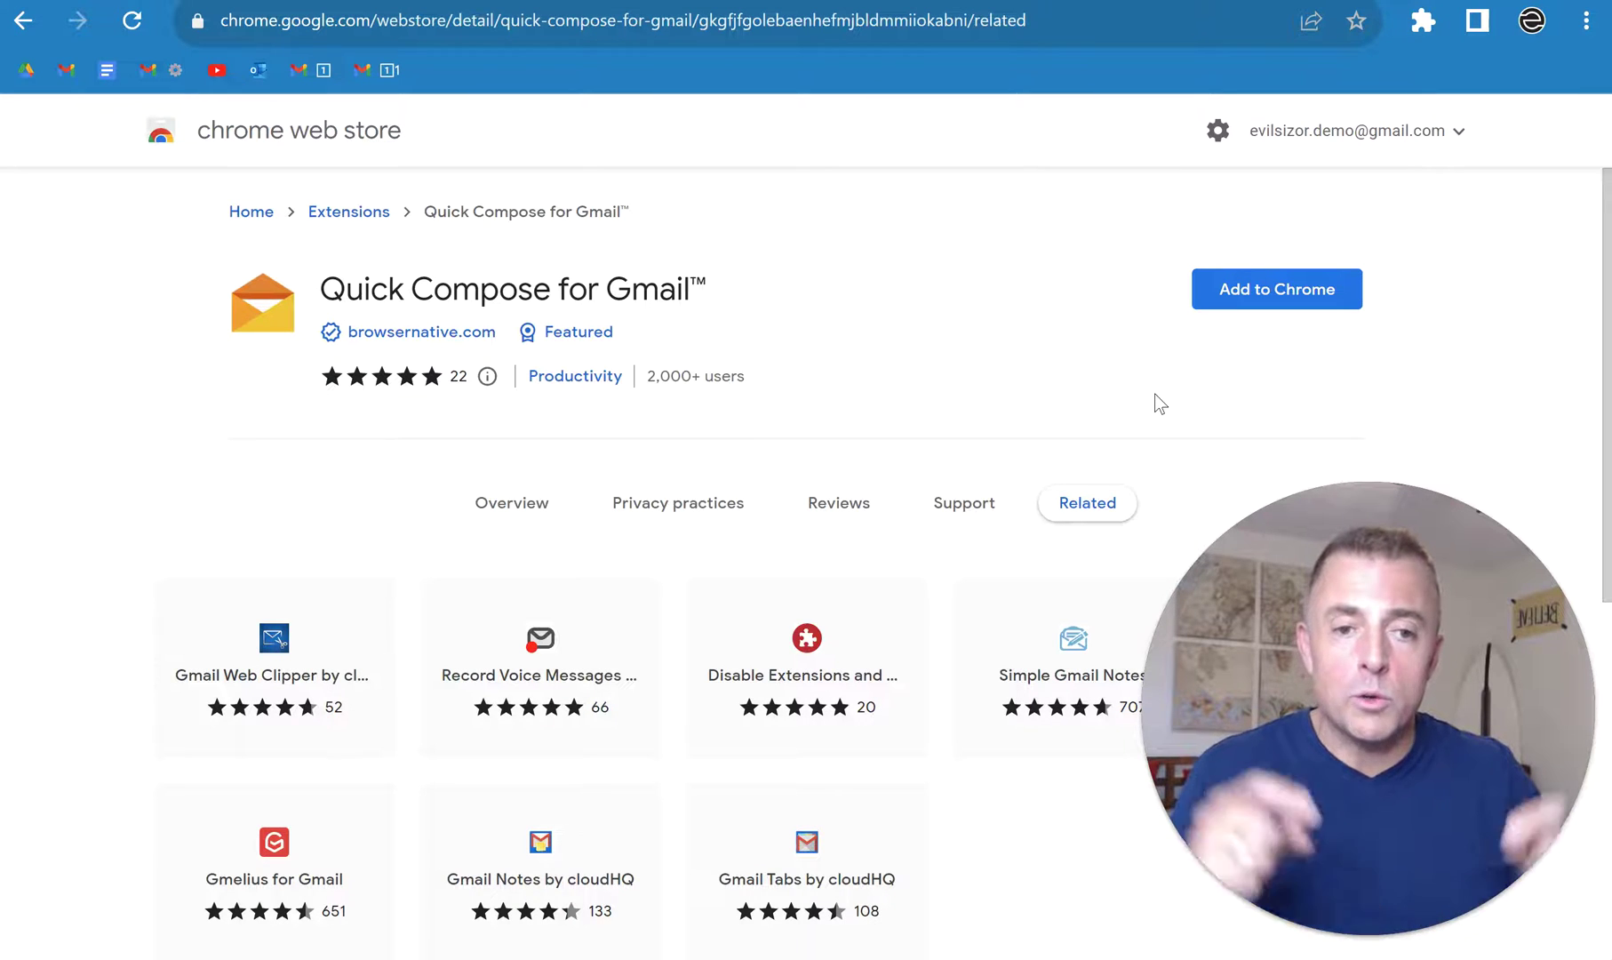
Step: Add the Quick Compose for Gmail extension to Chrome and confirm the install
left_click(1249, 293)
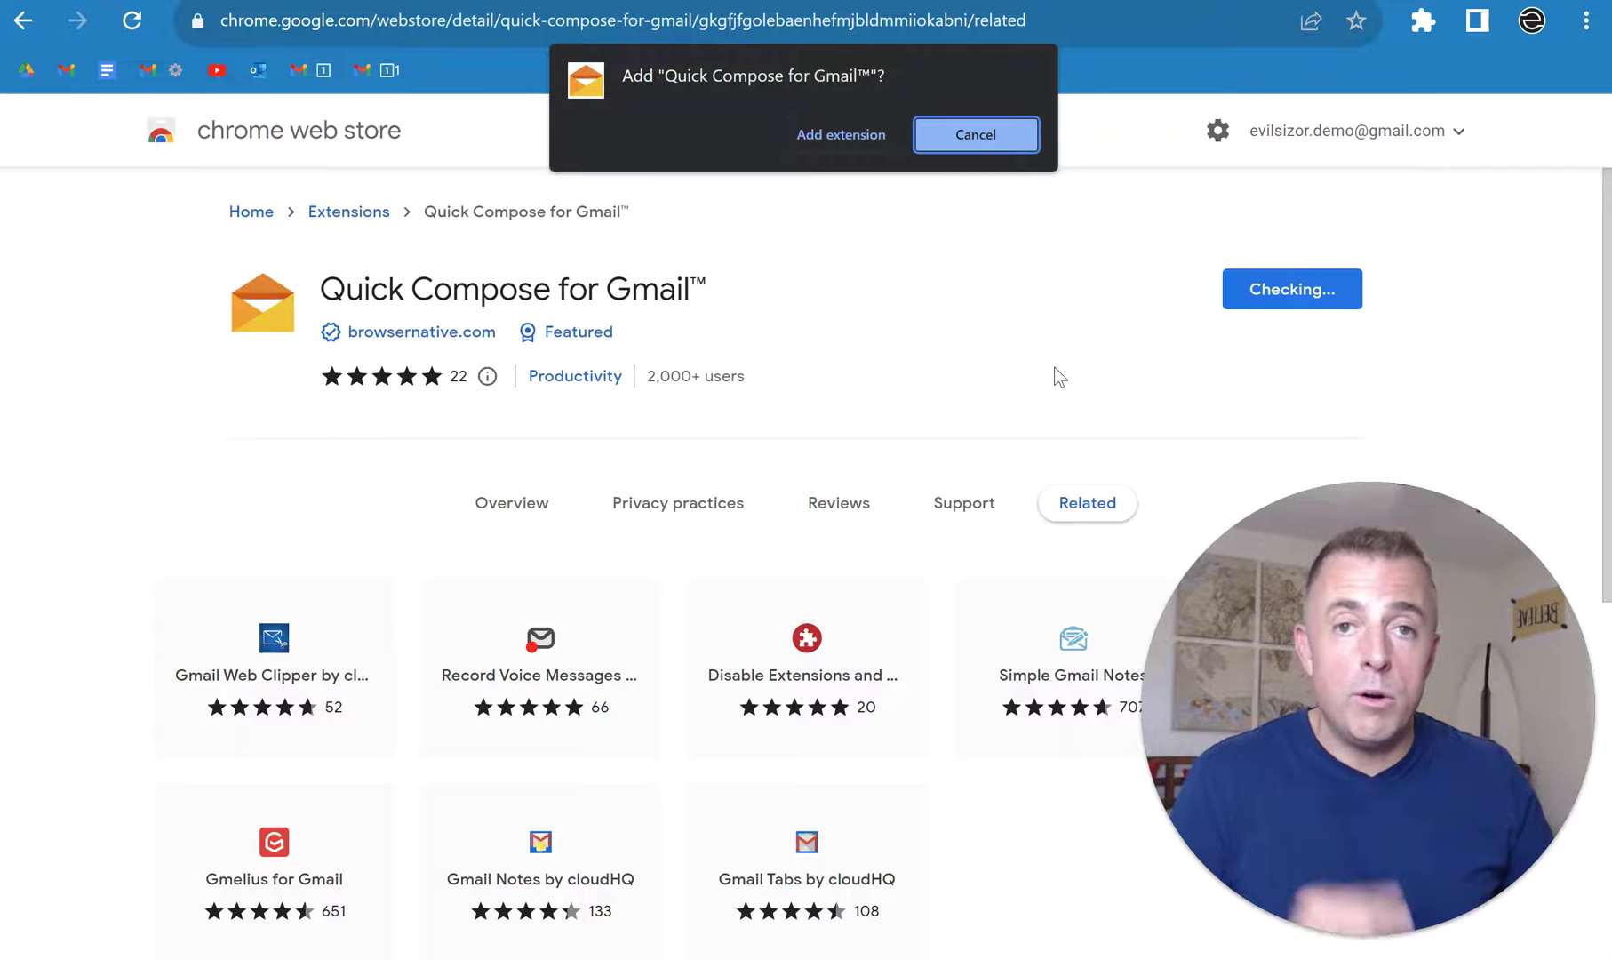
left_click(818, 135)
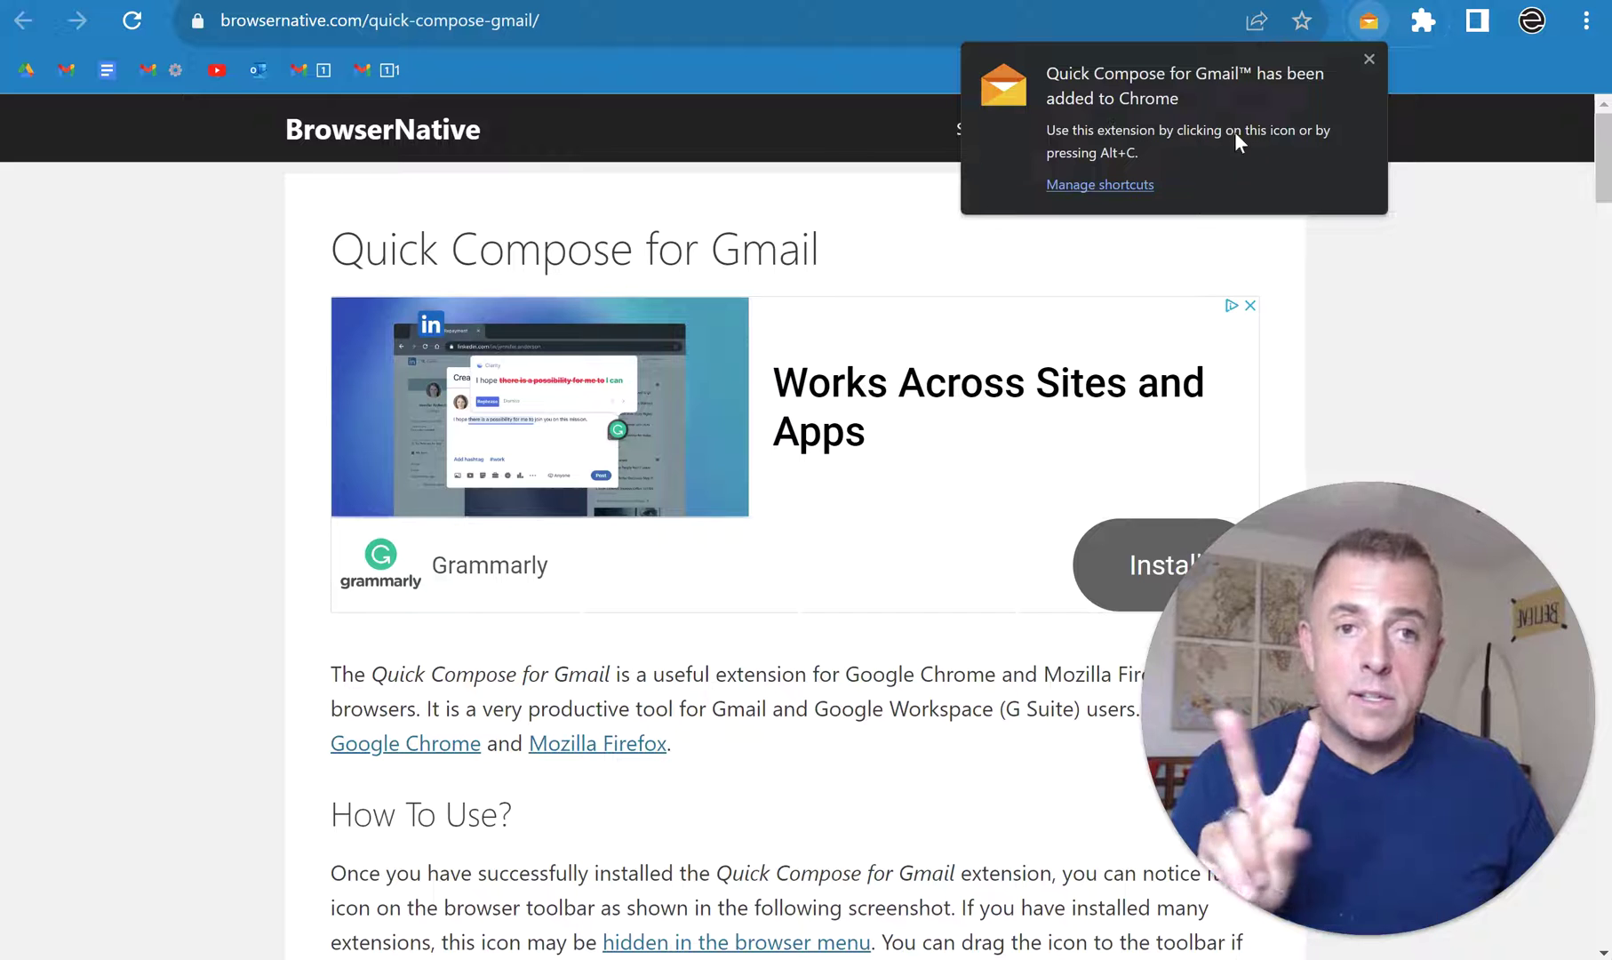
Step: Pin Quick Compose for Gmail to the Chrome toolbar from the Extensions menu
left_click(1369, 60)
left_click(1423, 20)
left_click(1361, 293)
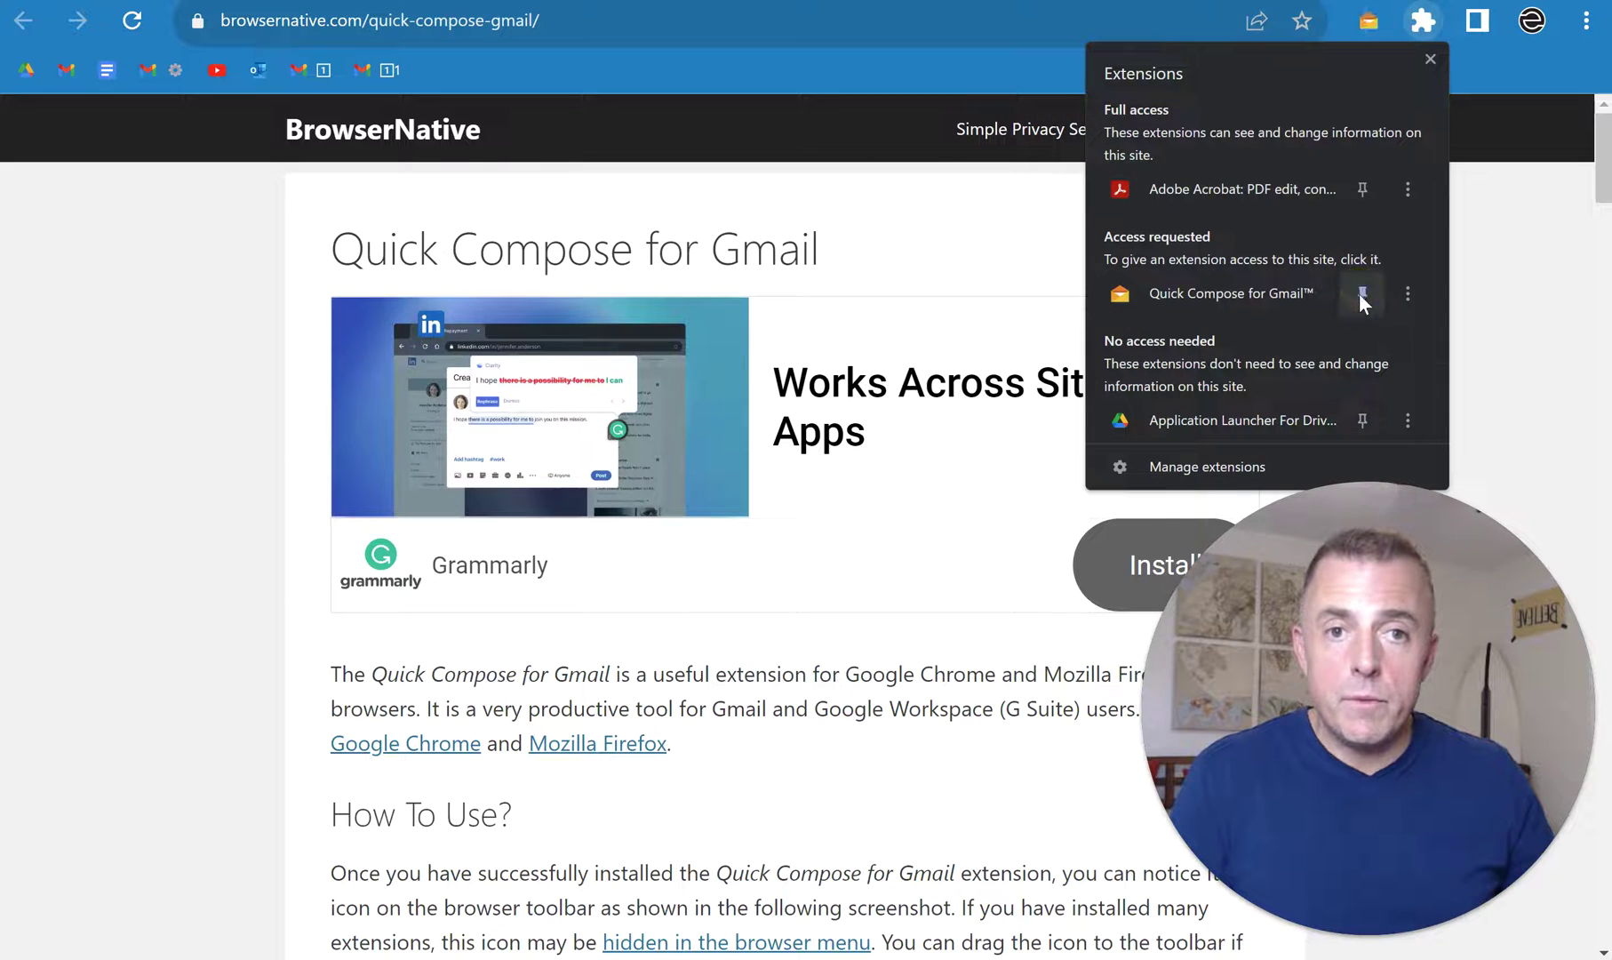
left_click(1494, 71)
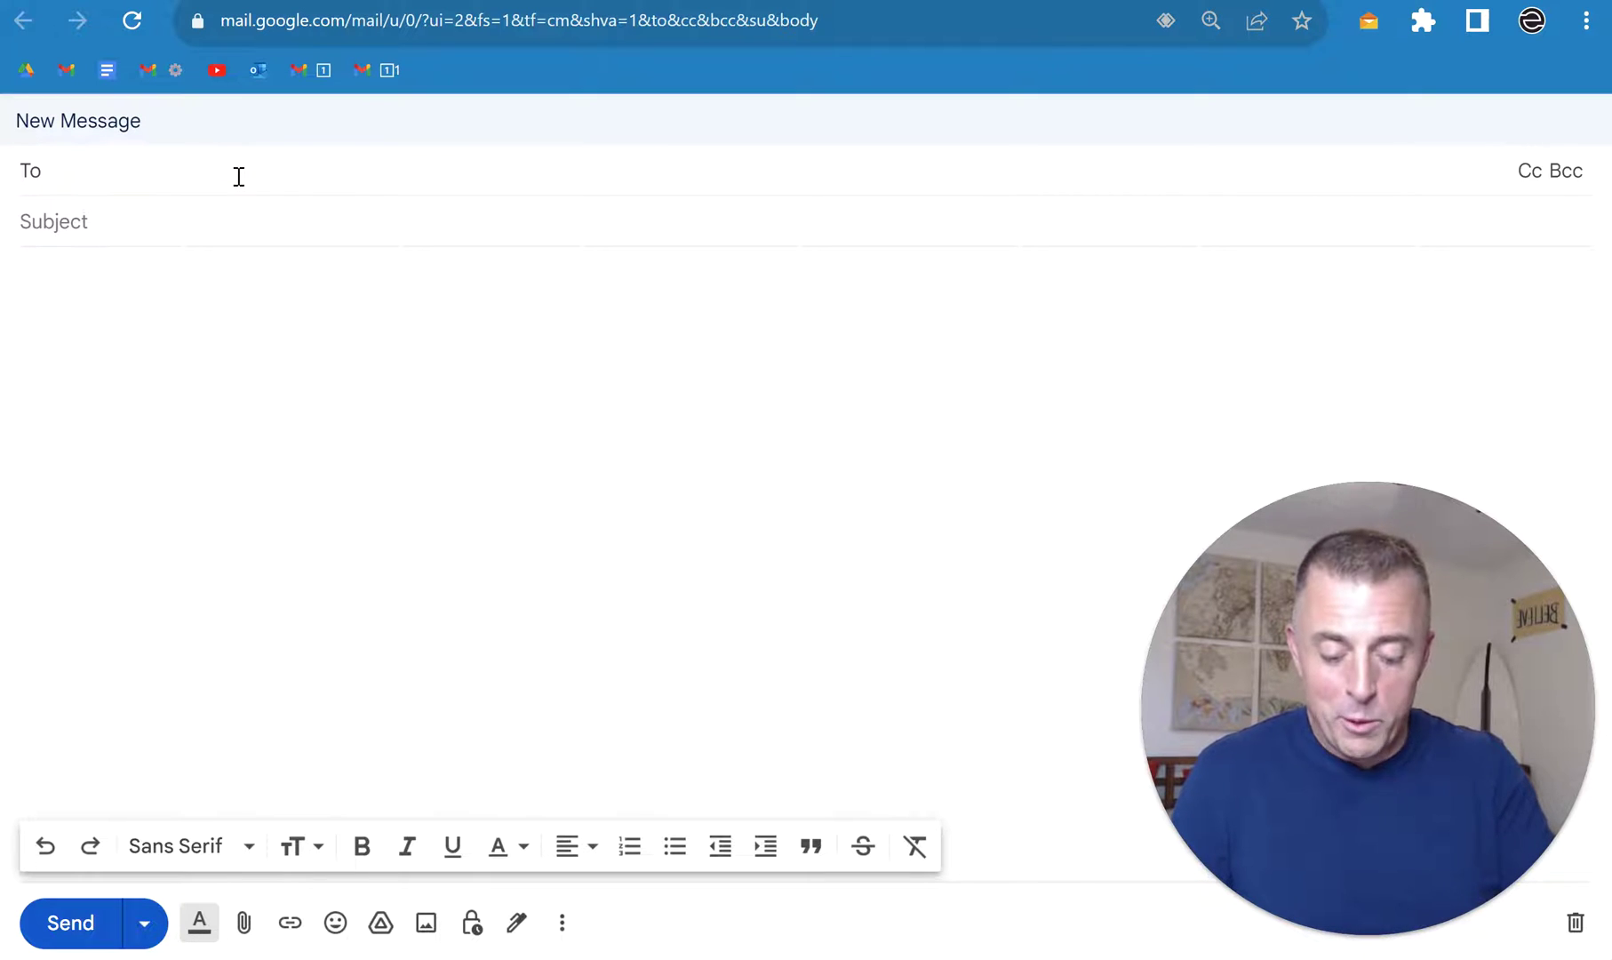
Step: From clipboard history, paste the recipient and the subject 'Avoid the siren song of your inbox to avoid distraction!'
key("super+v")
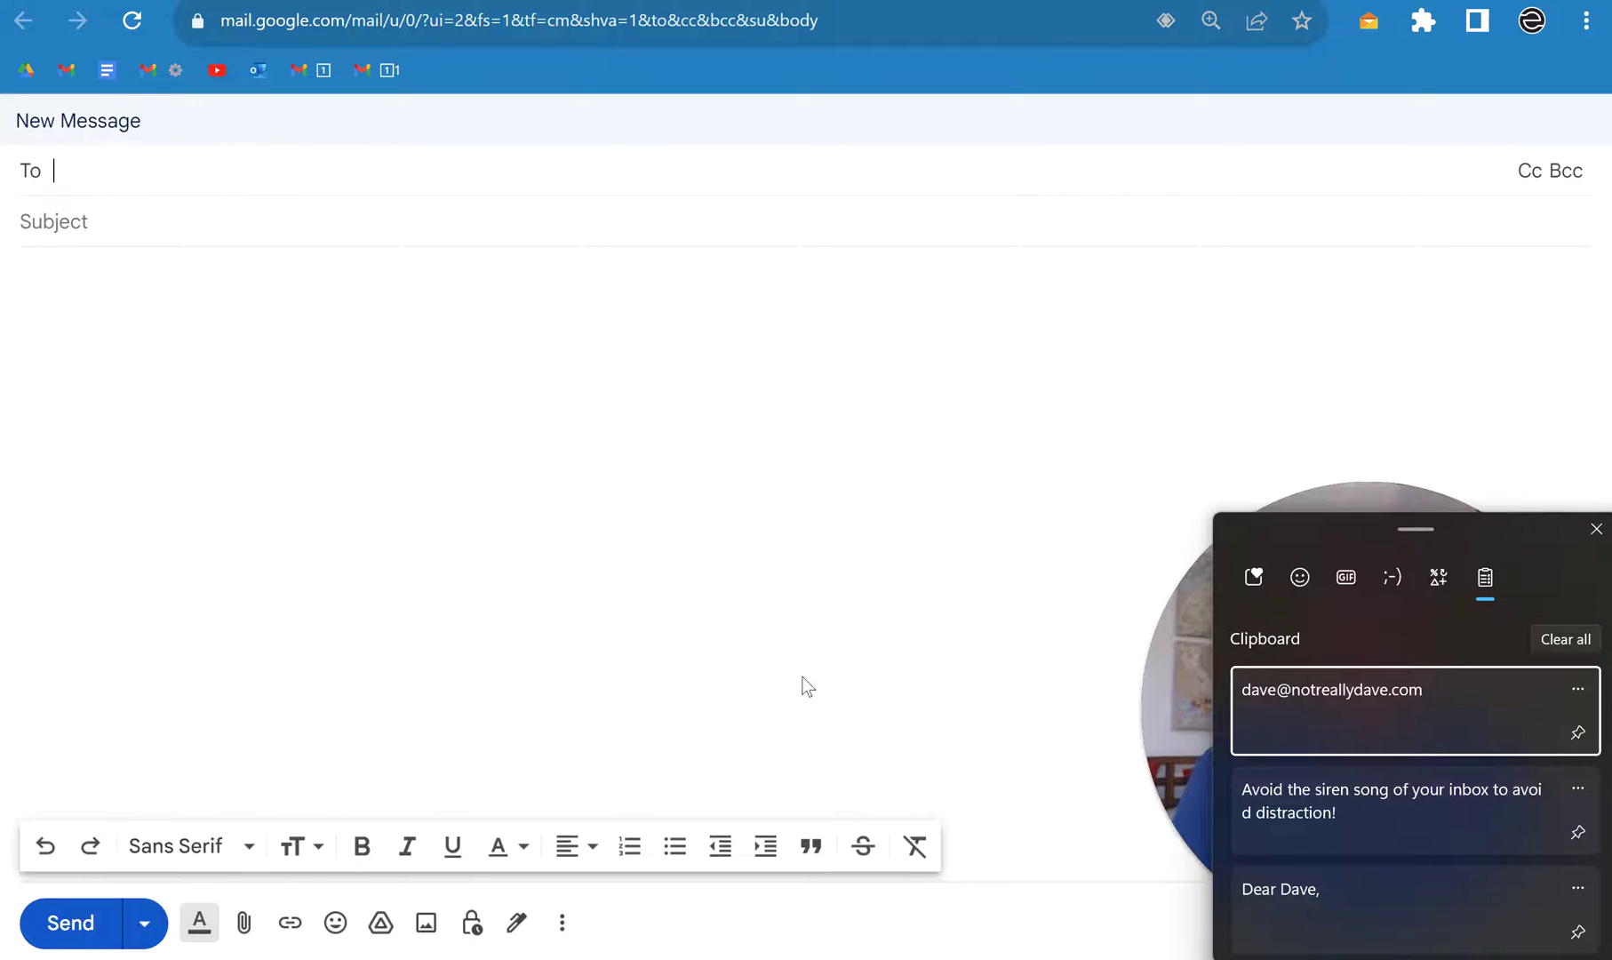
left_click(1361, 706)
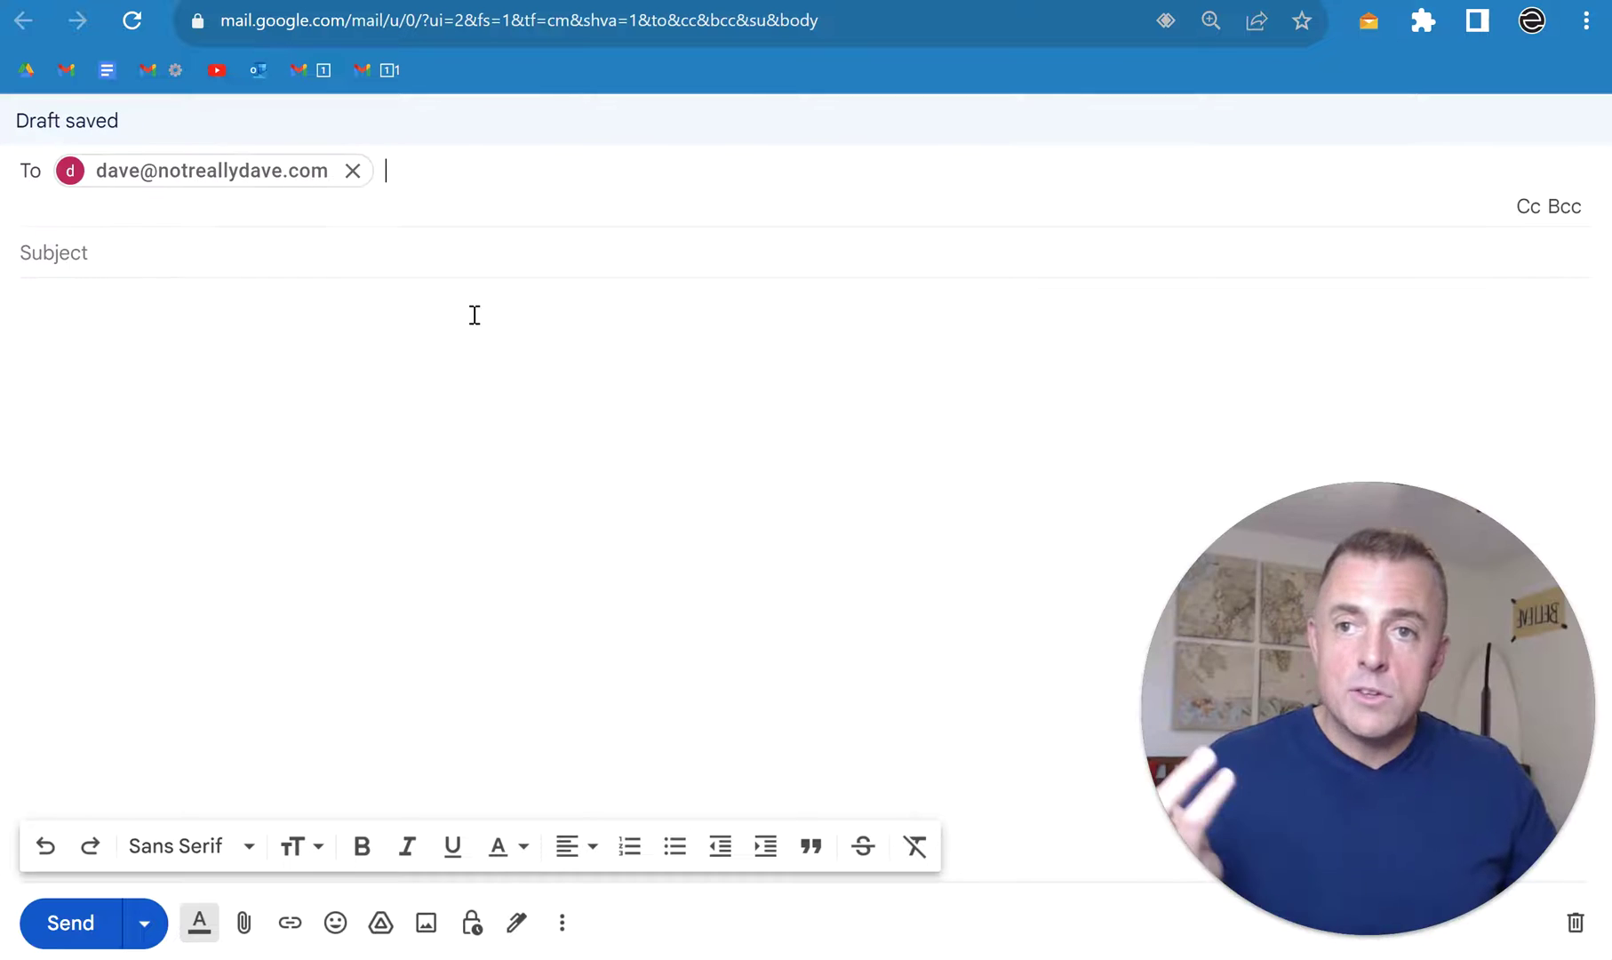
left_click(453, 253)
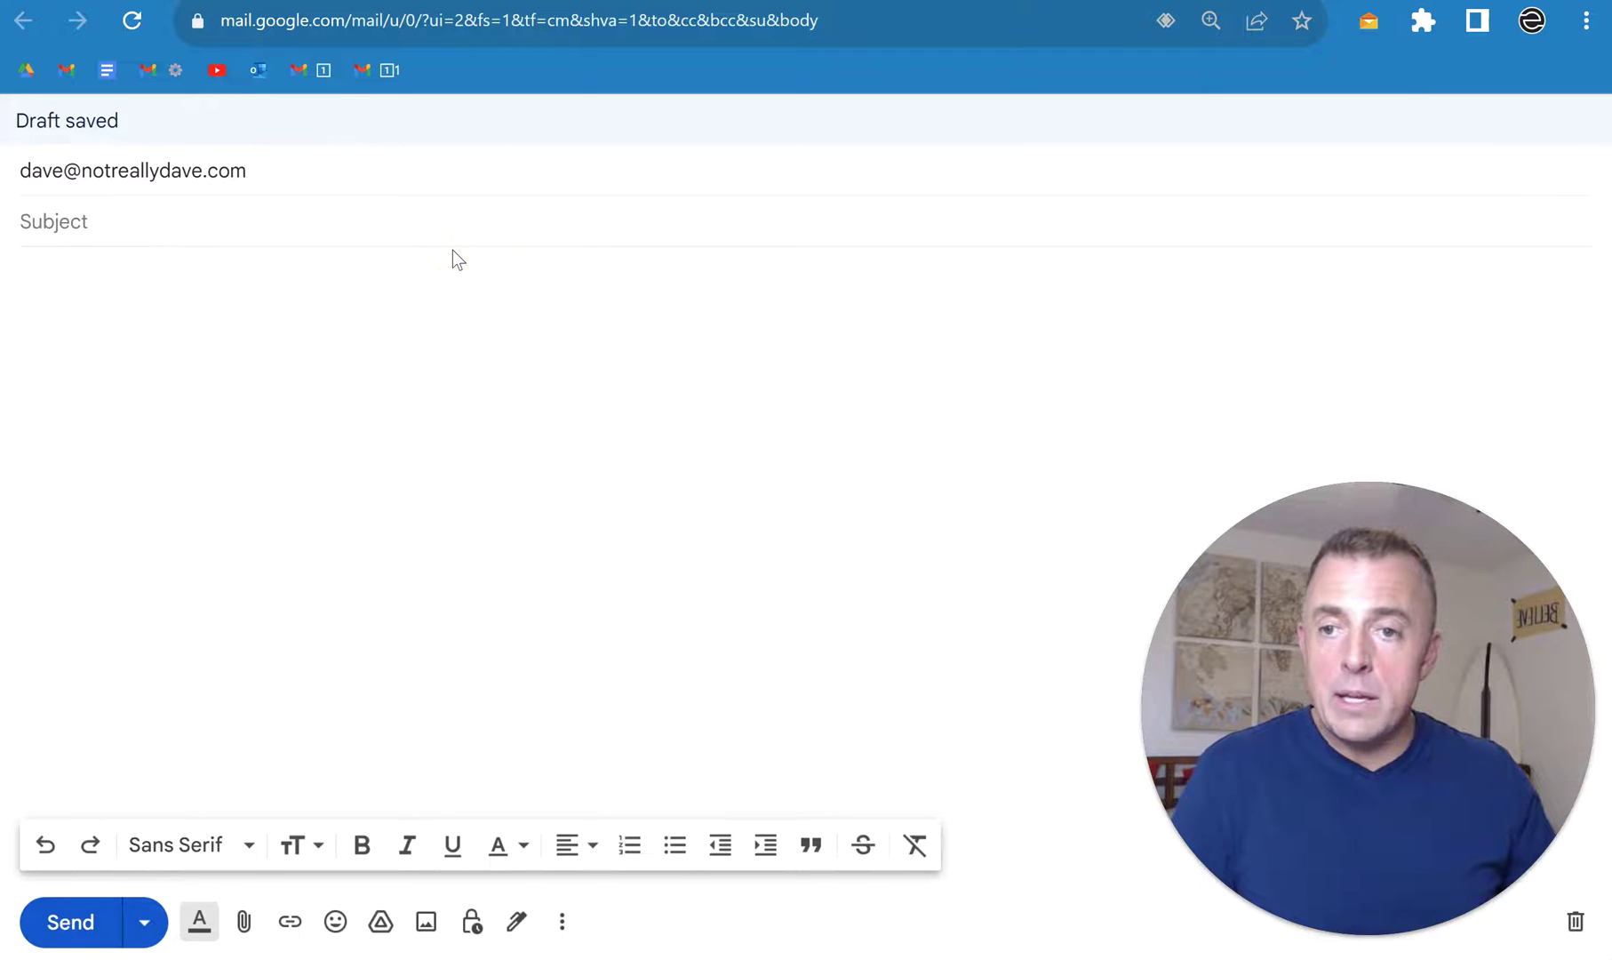
key("super+v")
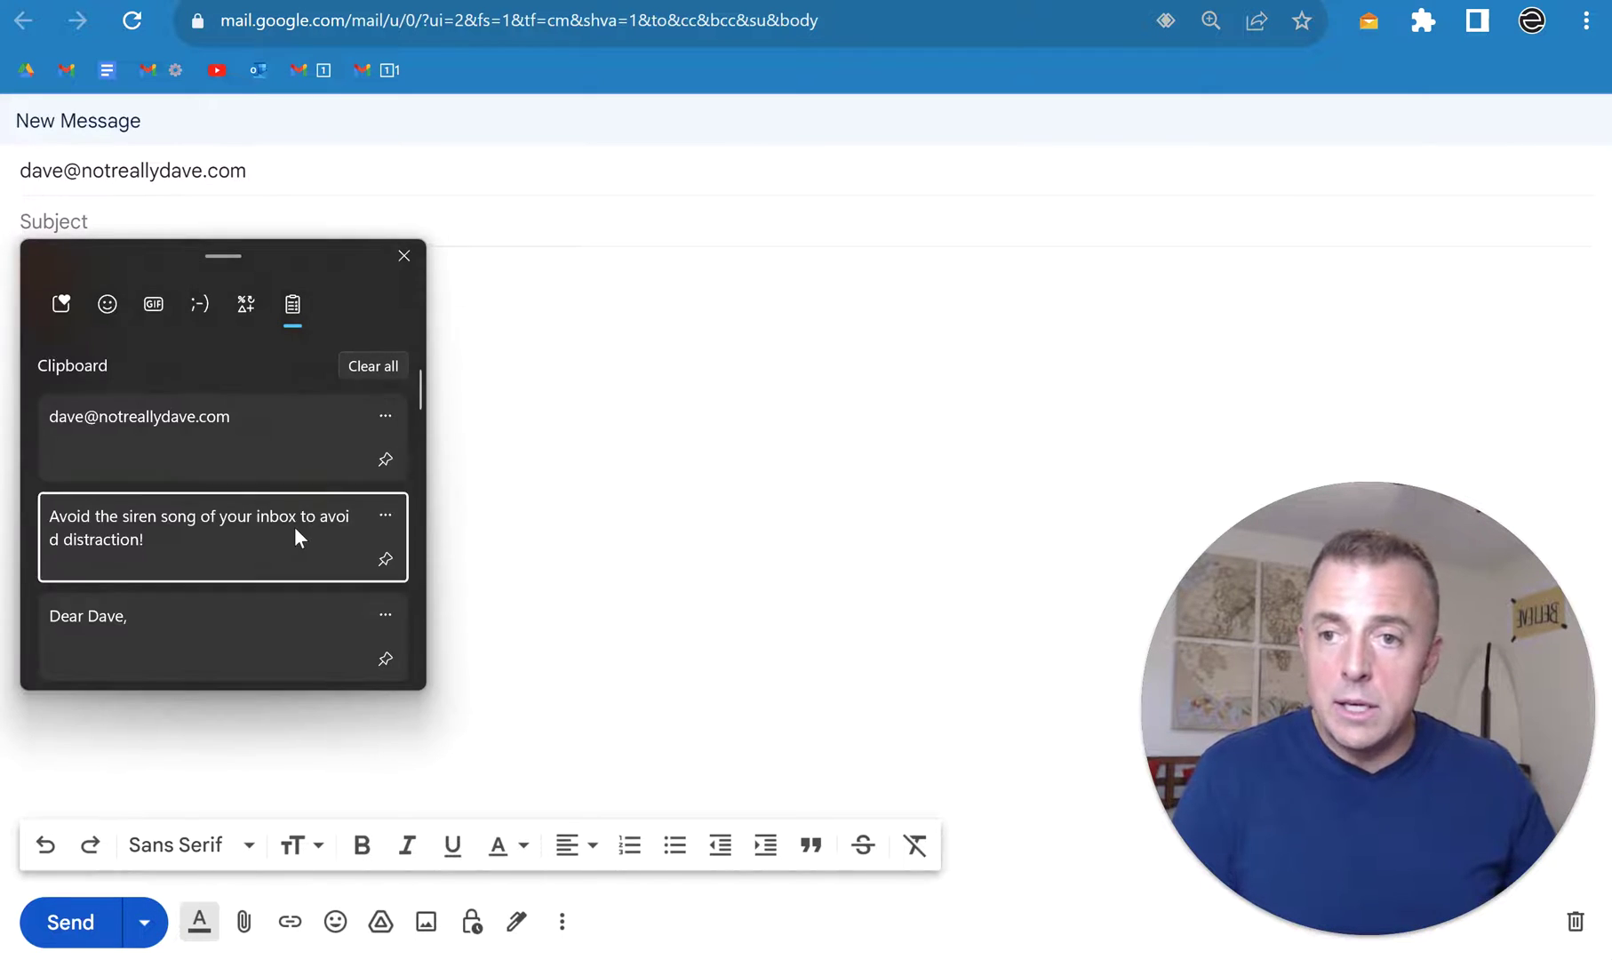
left_click(295, 528)
Step: Paste the message body from clipboard history, send the email, and close the compose tab
left_click(580, 320)
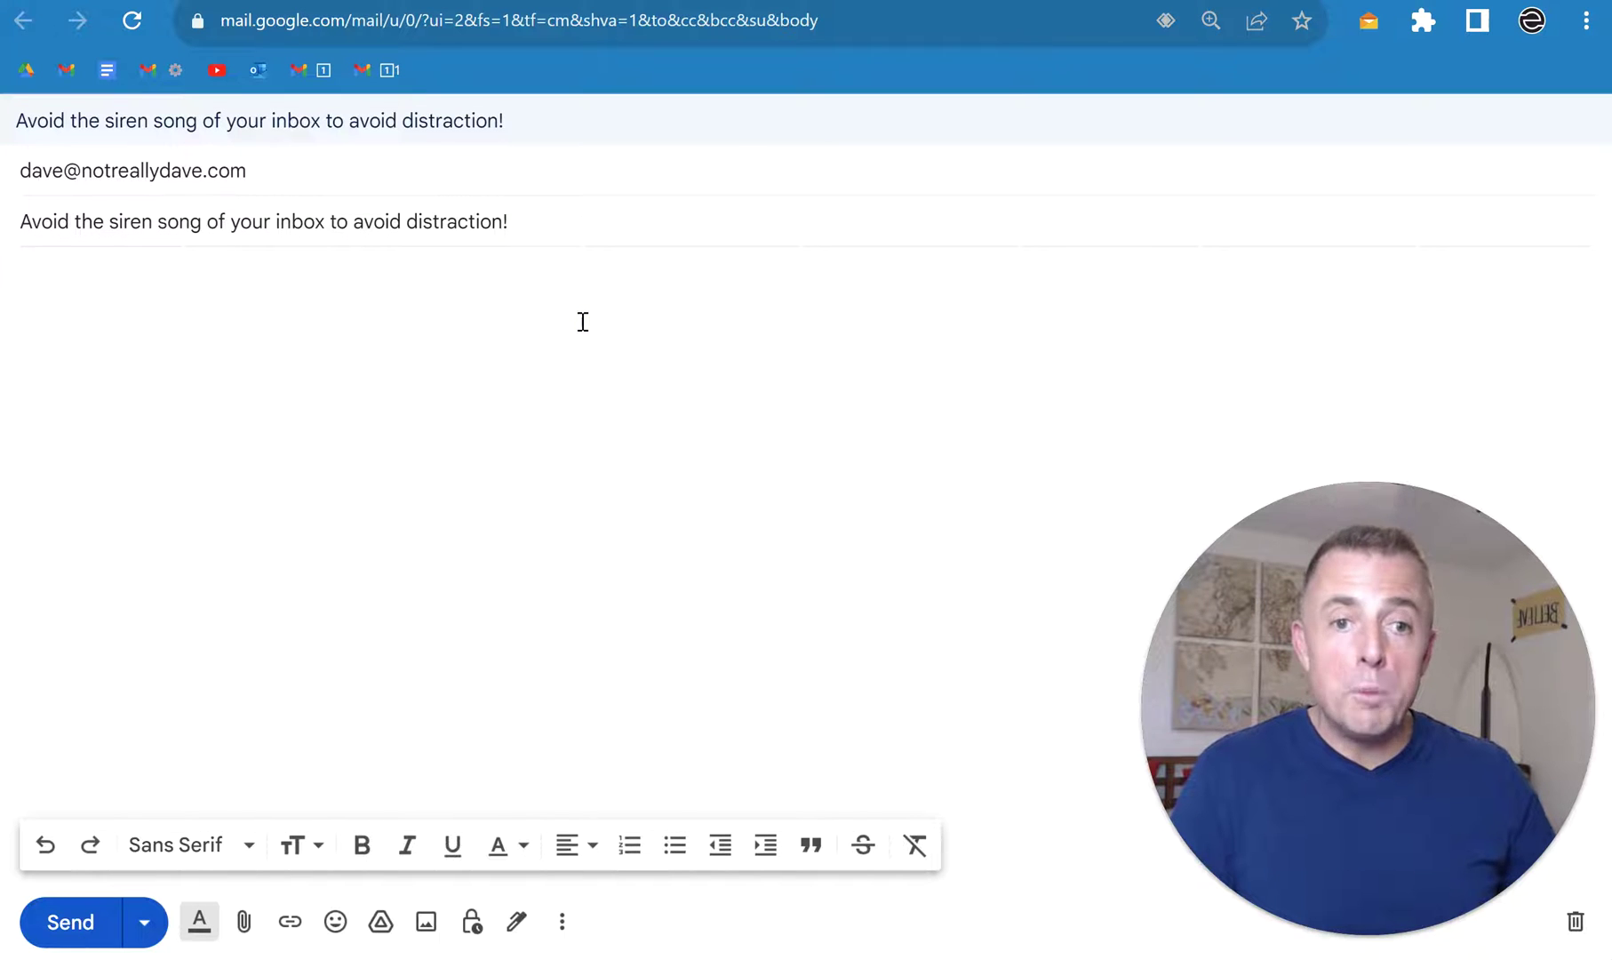
key("super+v")
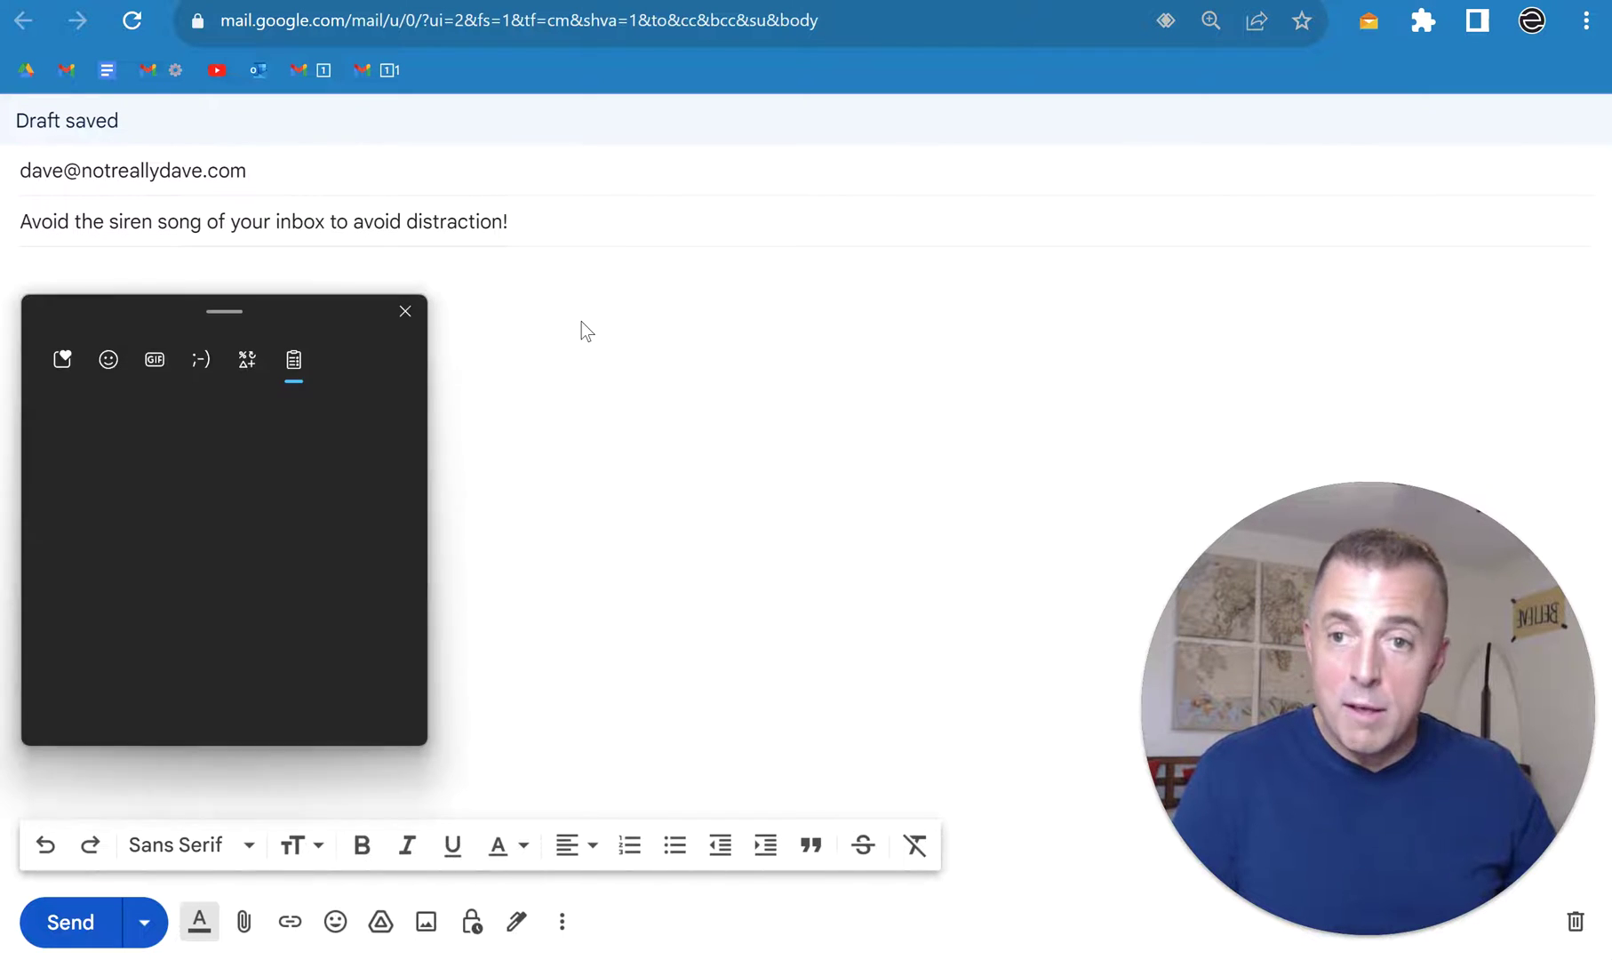
left_click(262, 668)
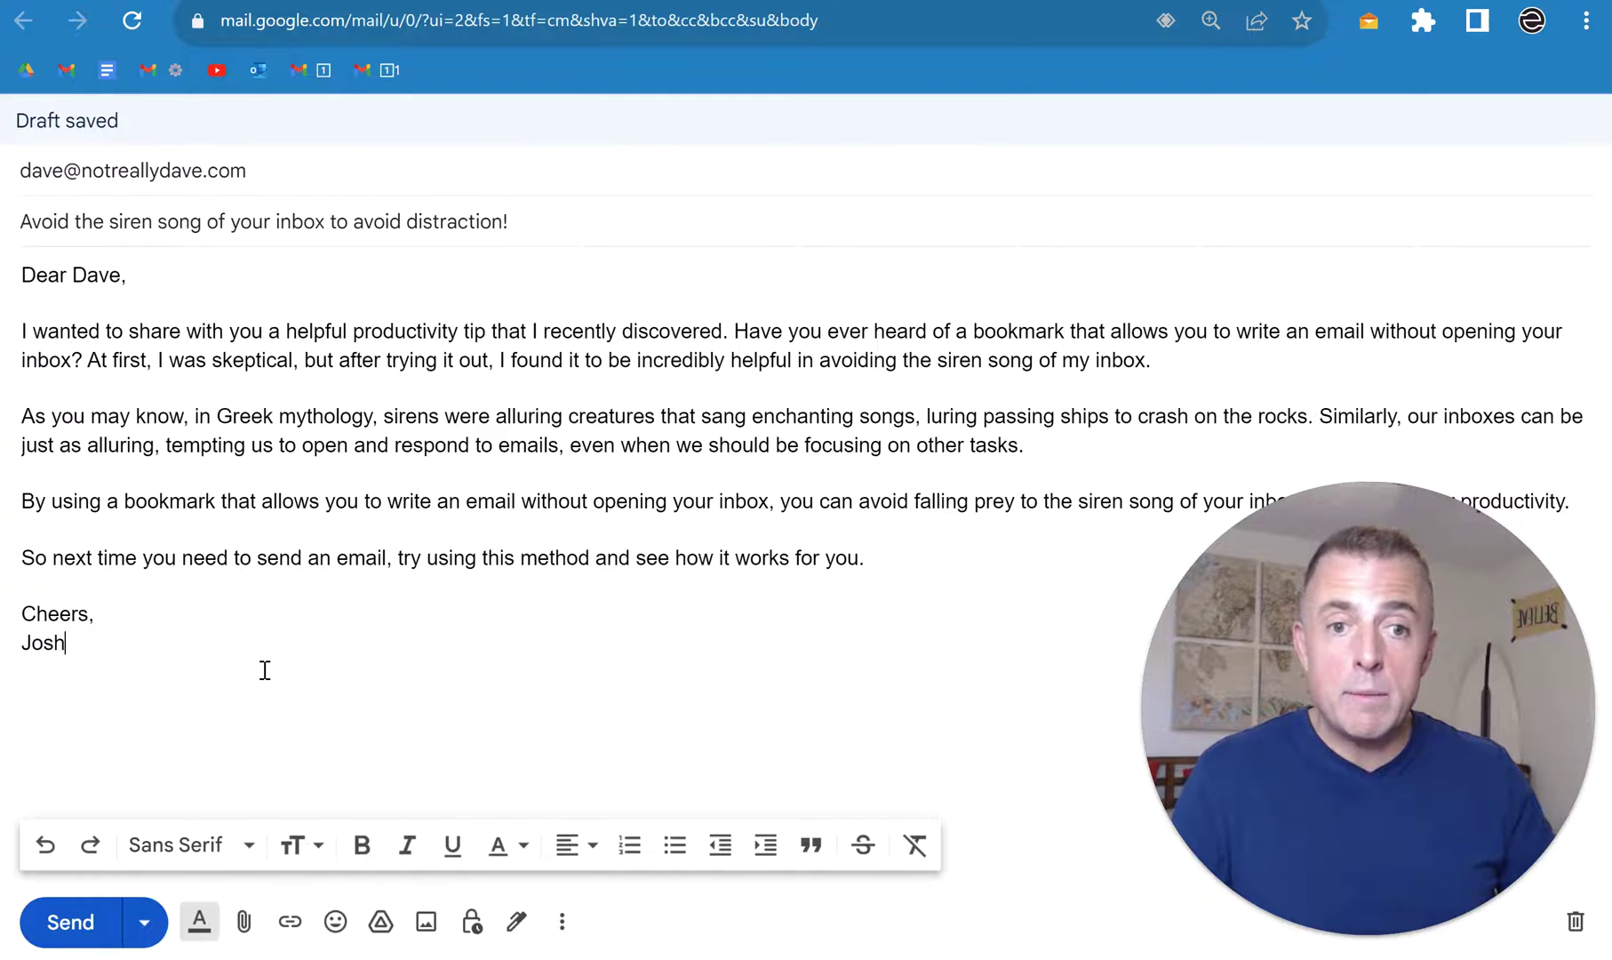
key("ctrl+Return")
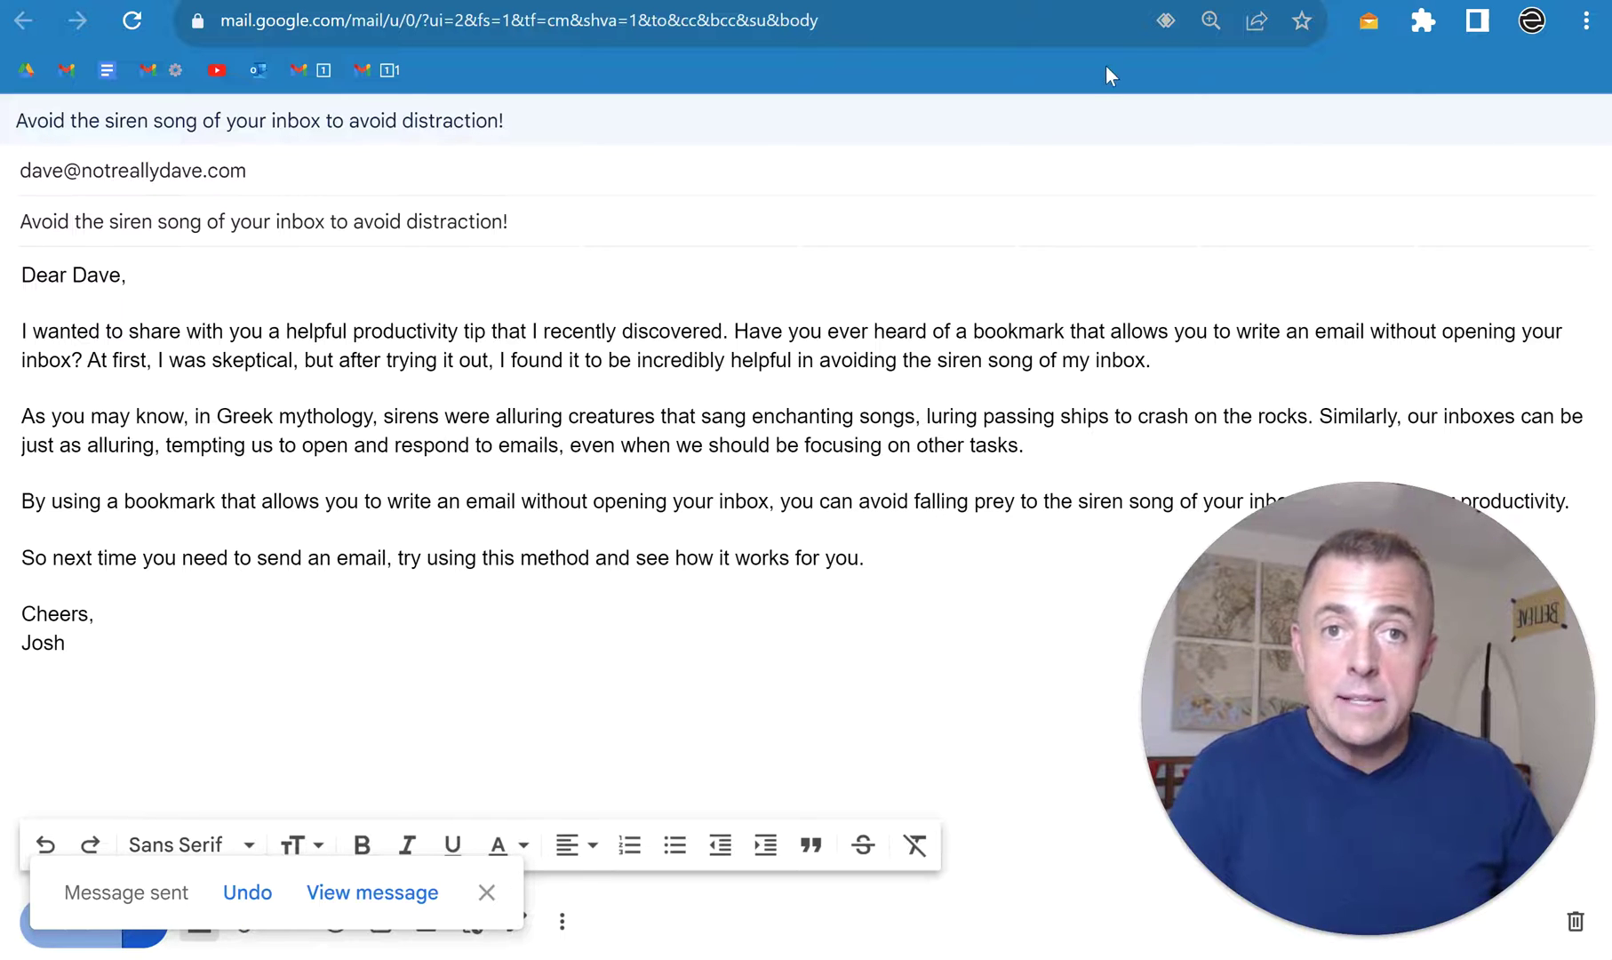
key("ctrl+w")
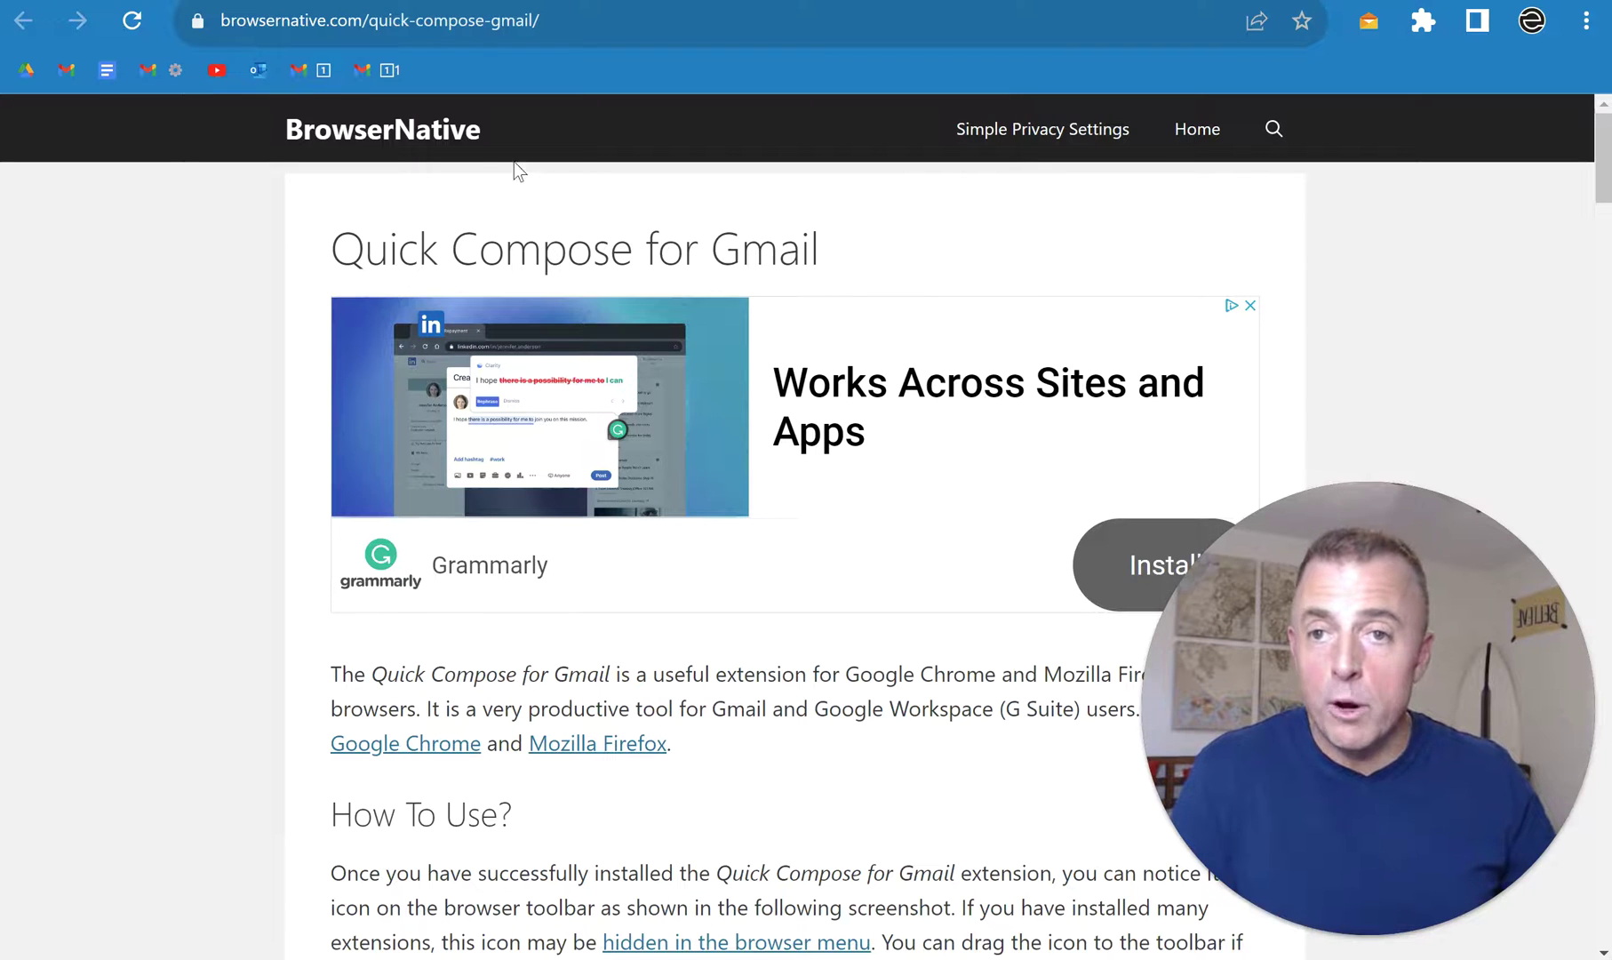
Step: Remove the old bookmark, open the compose page in a new tab, and bookmark it as Compose Mail
right_click(383, 63)
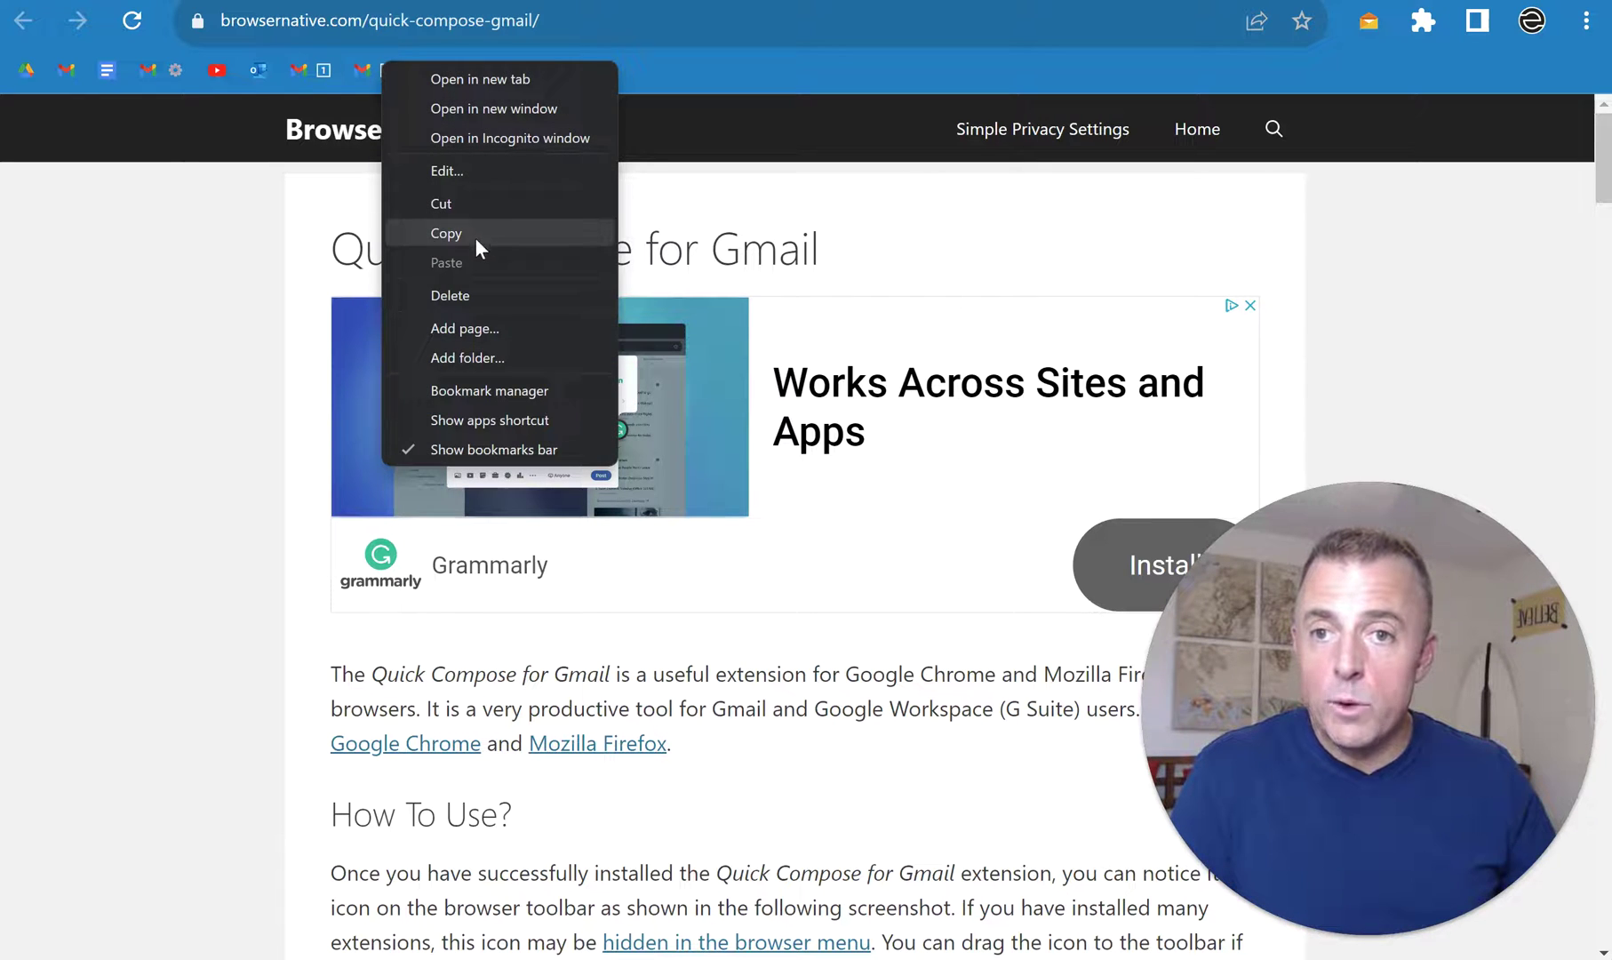
left_click(485, 296)
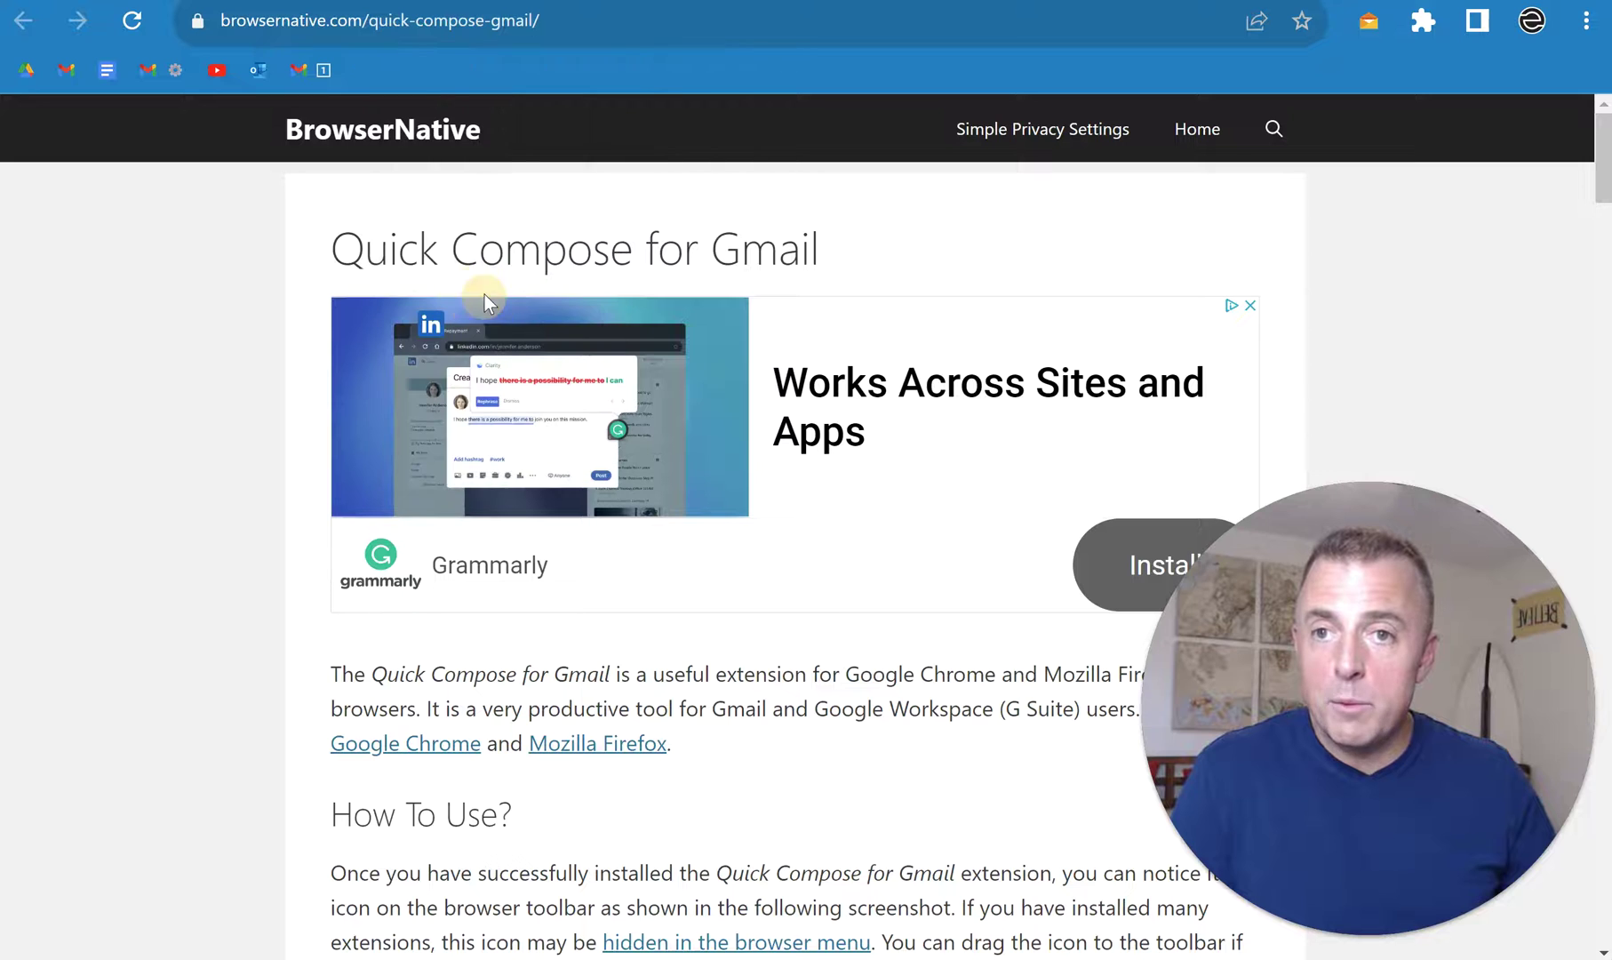
right_click(312, 71)
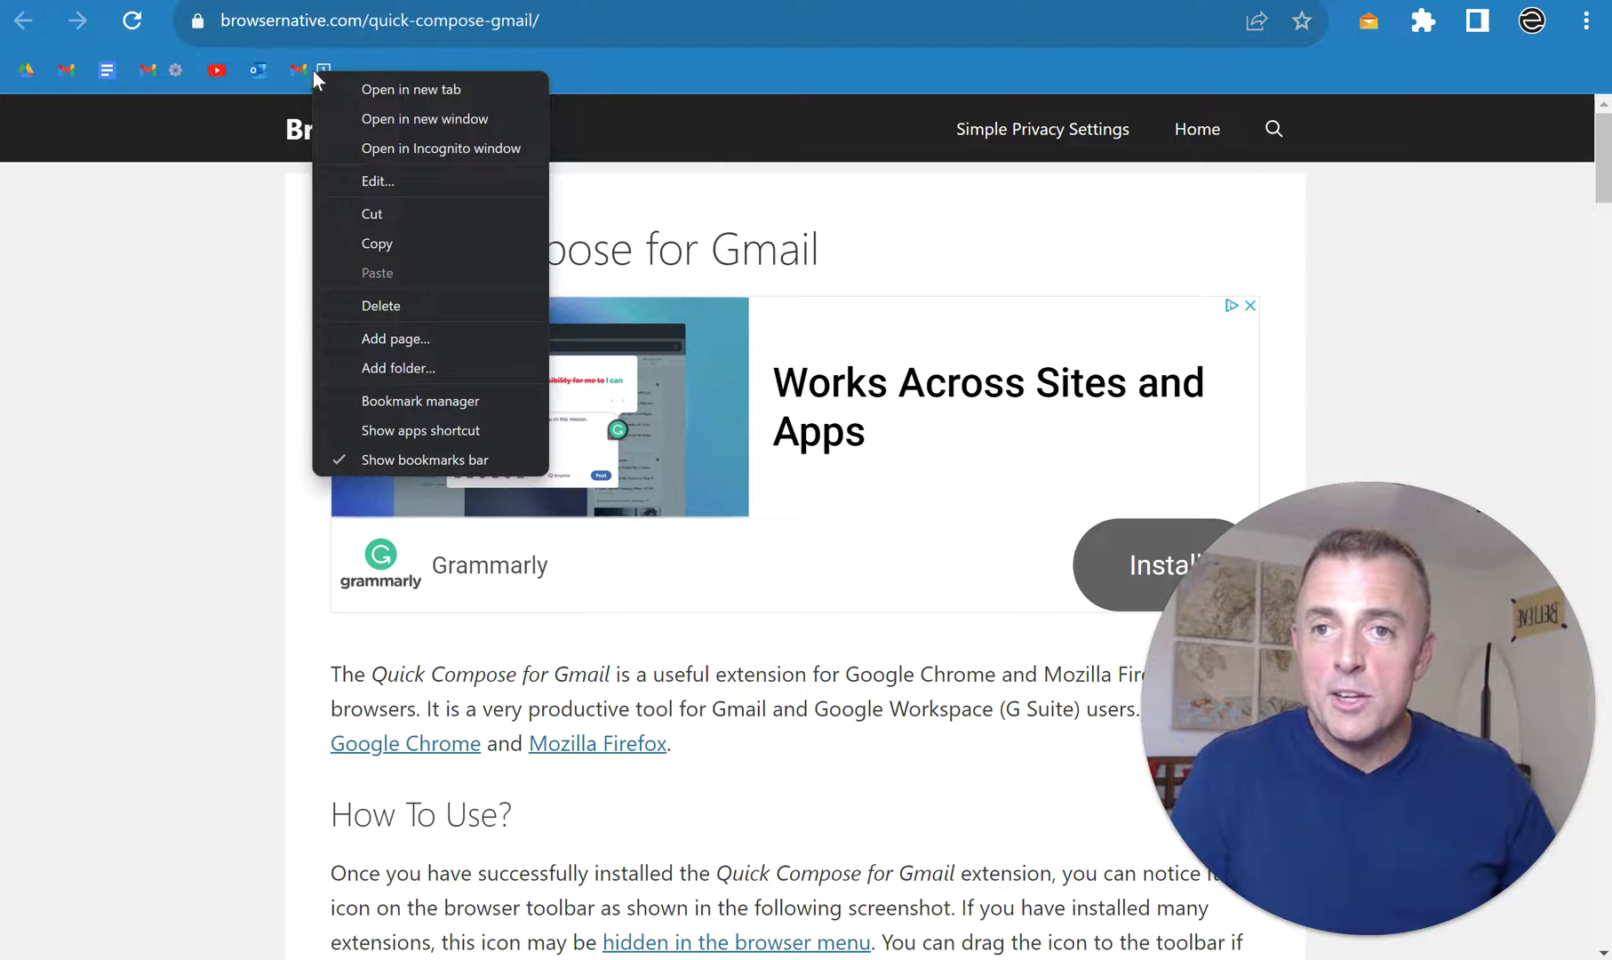
left_click(392, 91)
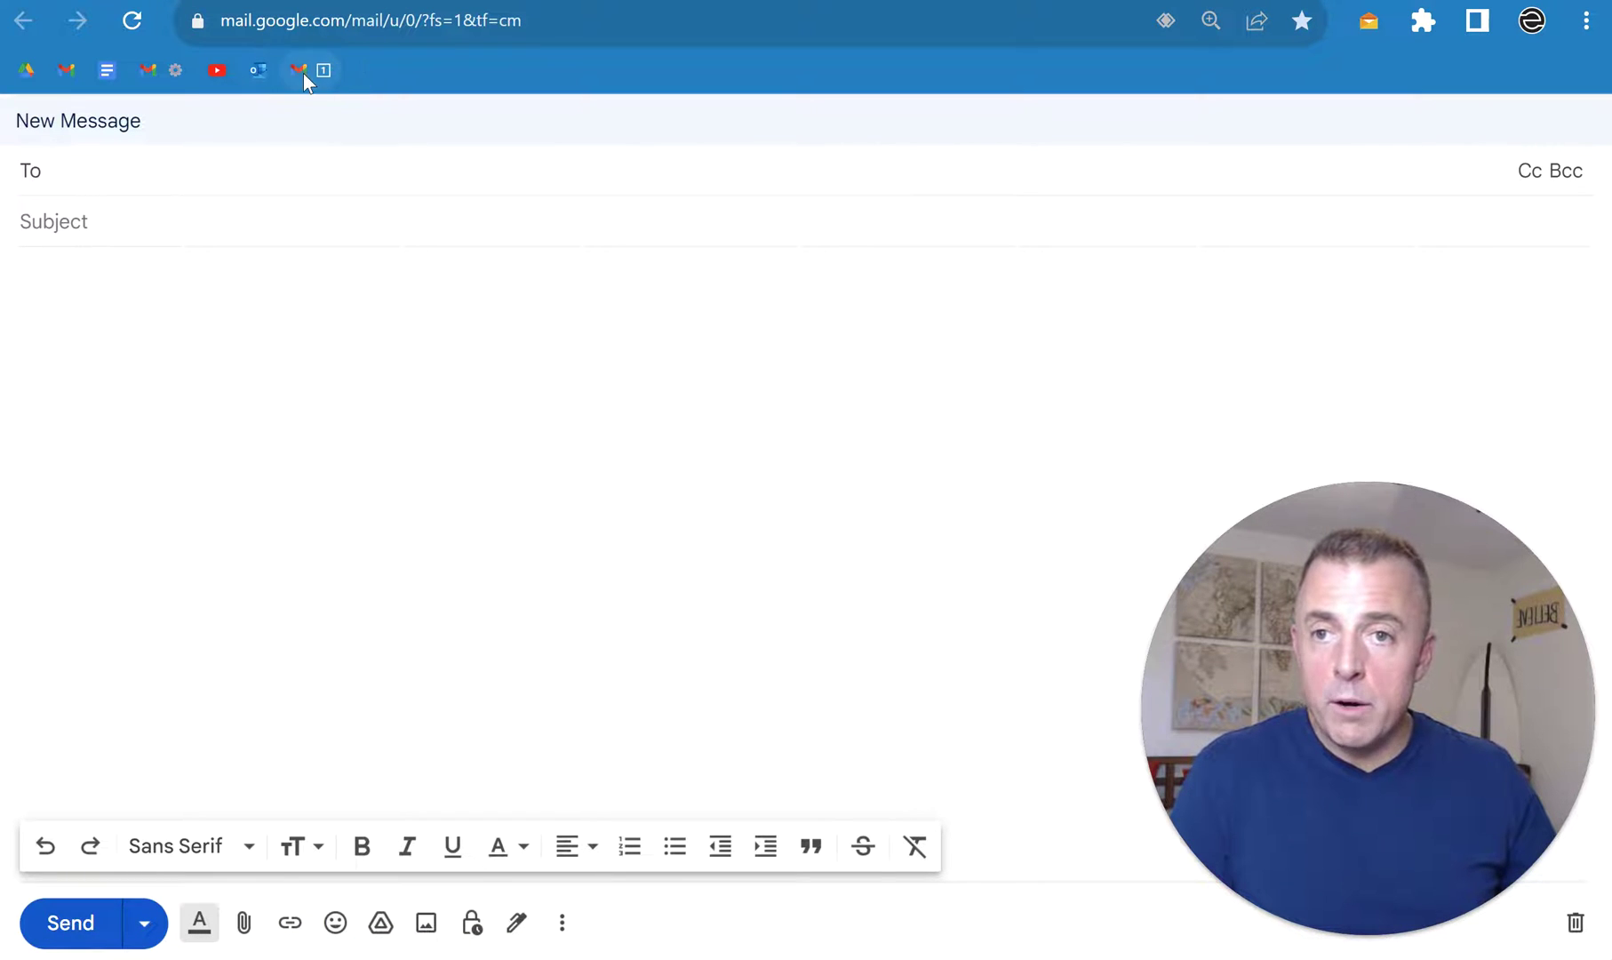
left_click(586, 19)
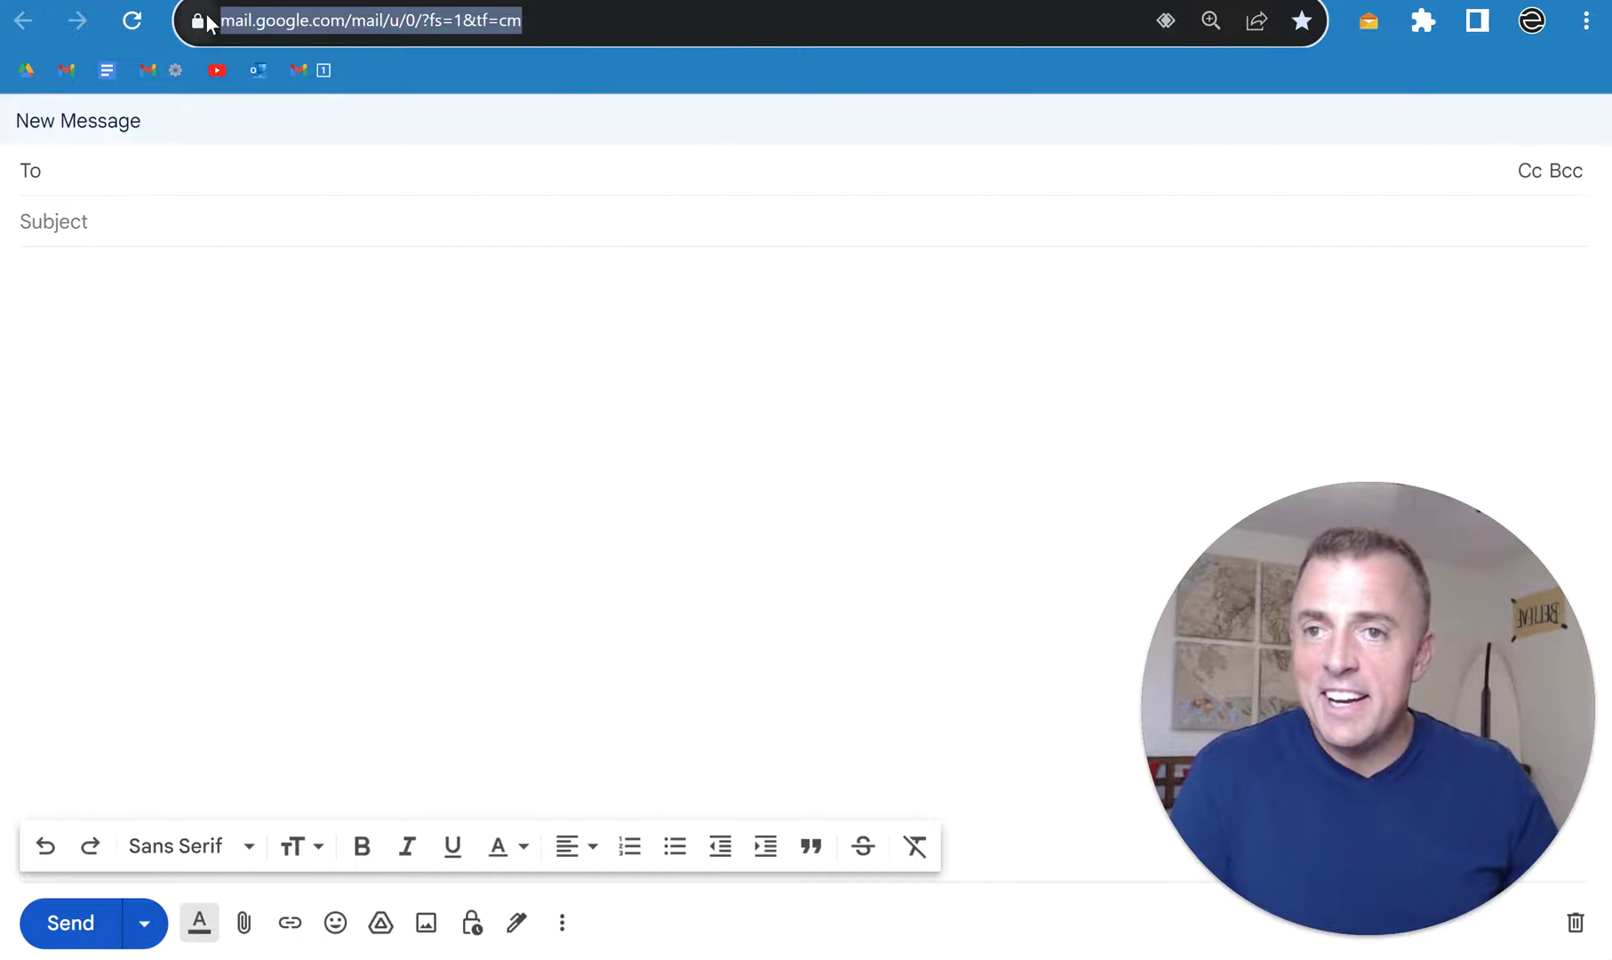
left_click_drag(206, 21, 370, 64)
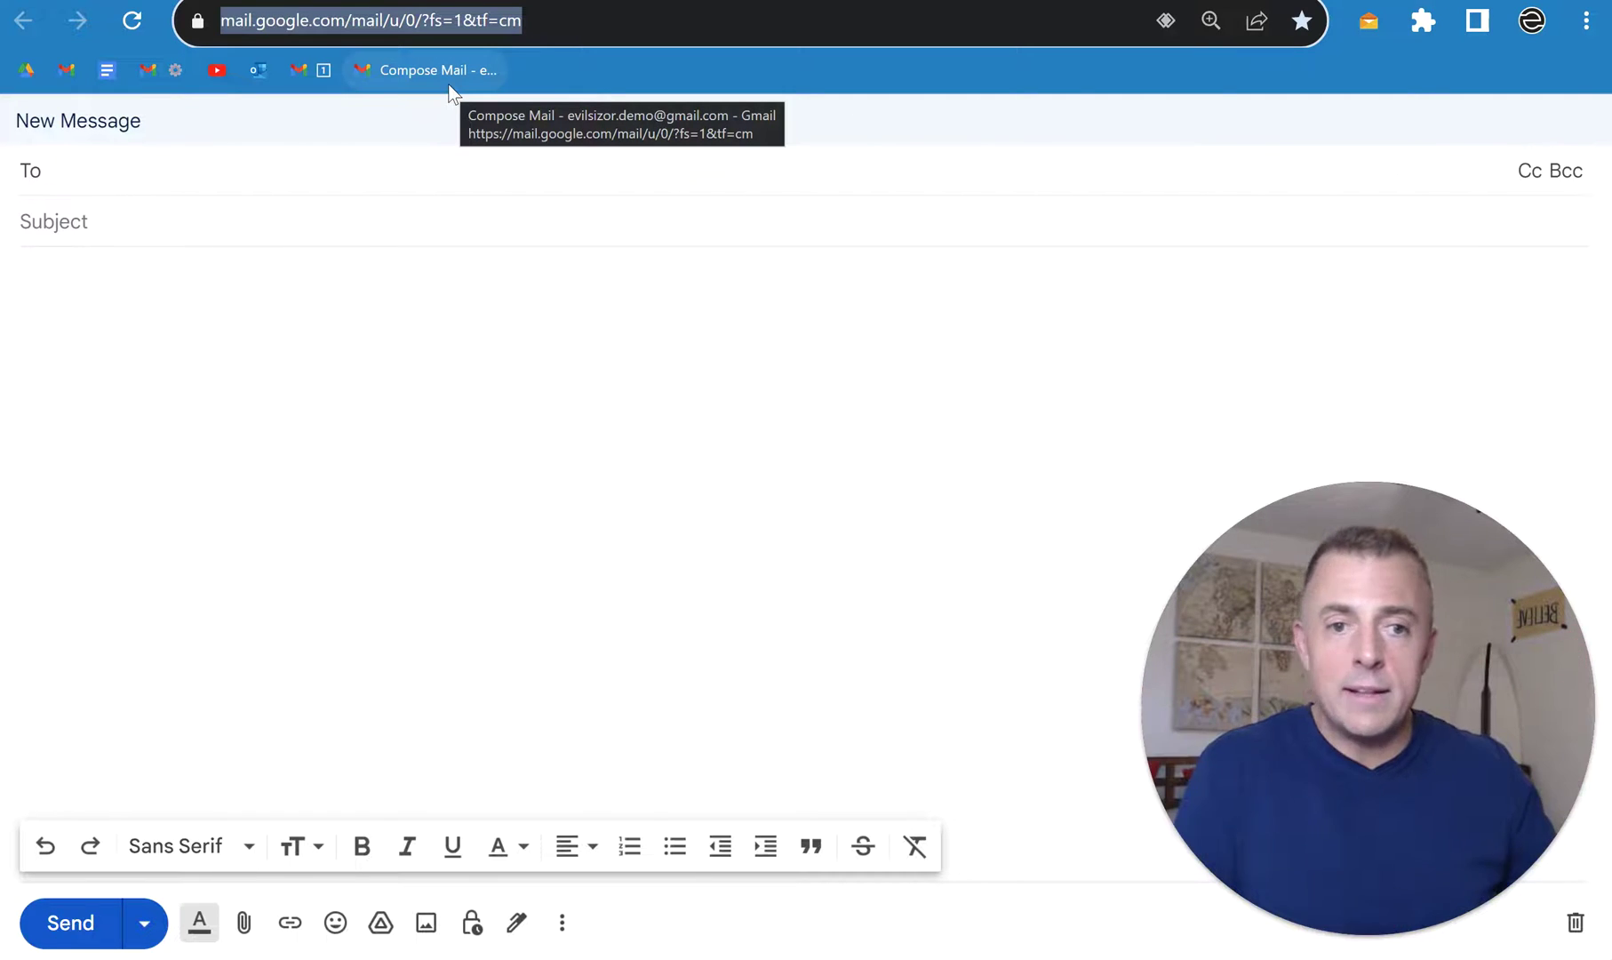
Step: Rename the Compose Mail bookmark to the keycap 1 emoji and save it
right_click(445, 73)
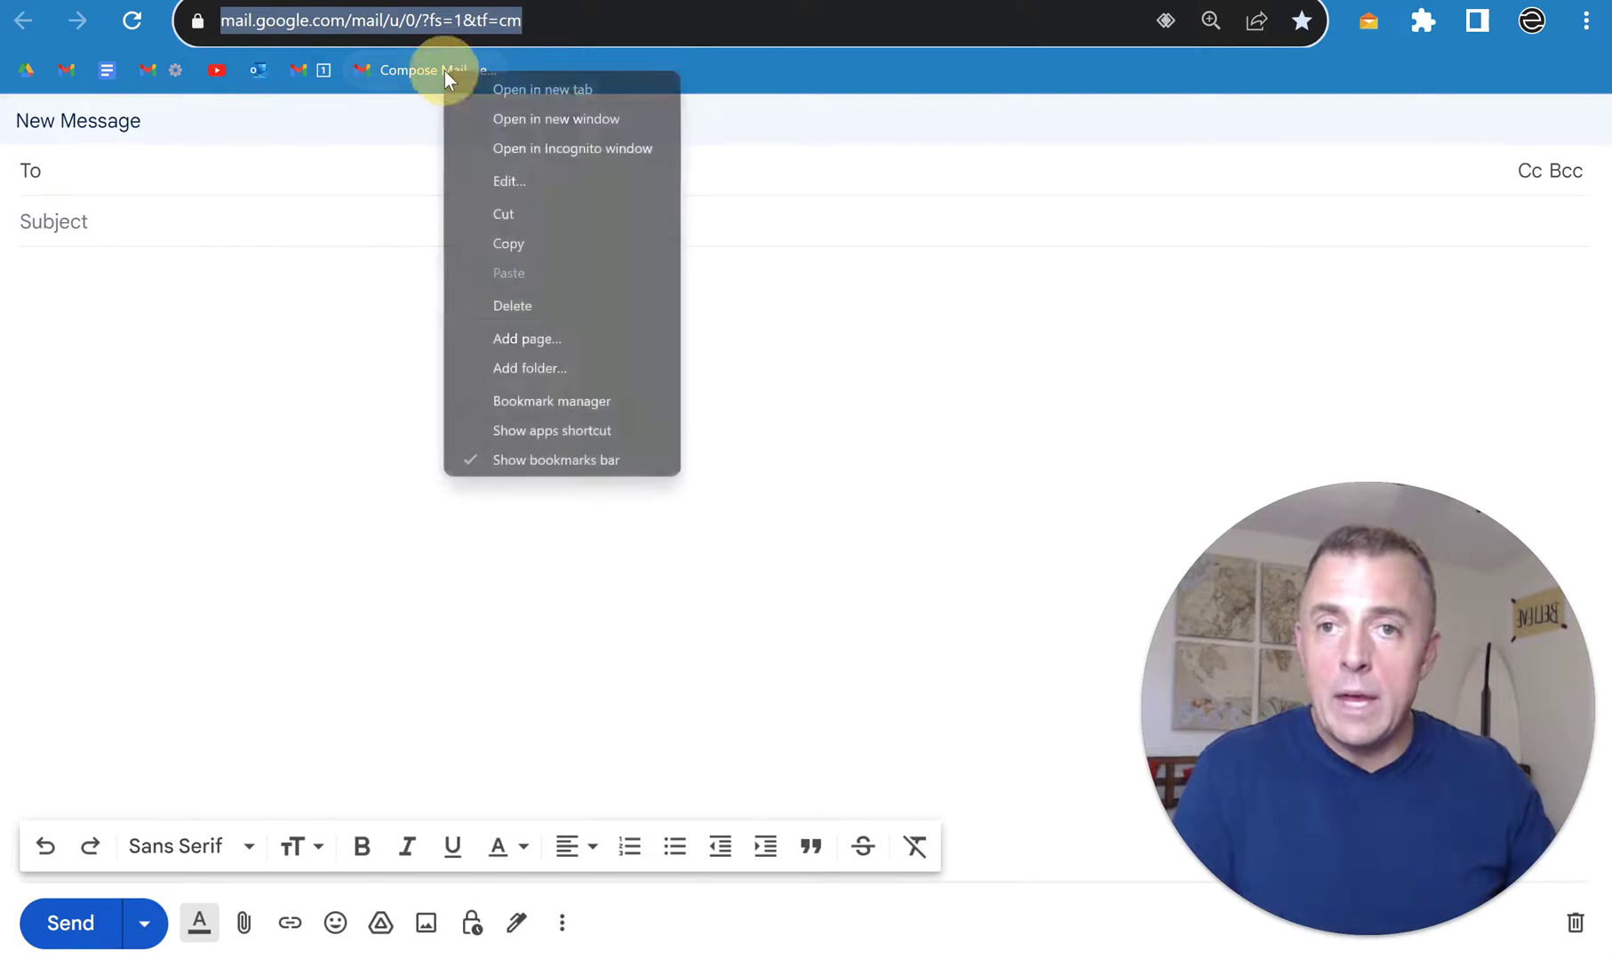
left_click(514, 181)
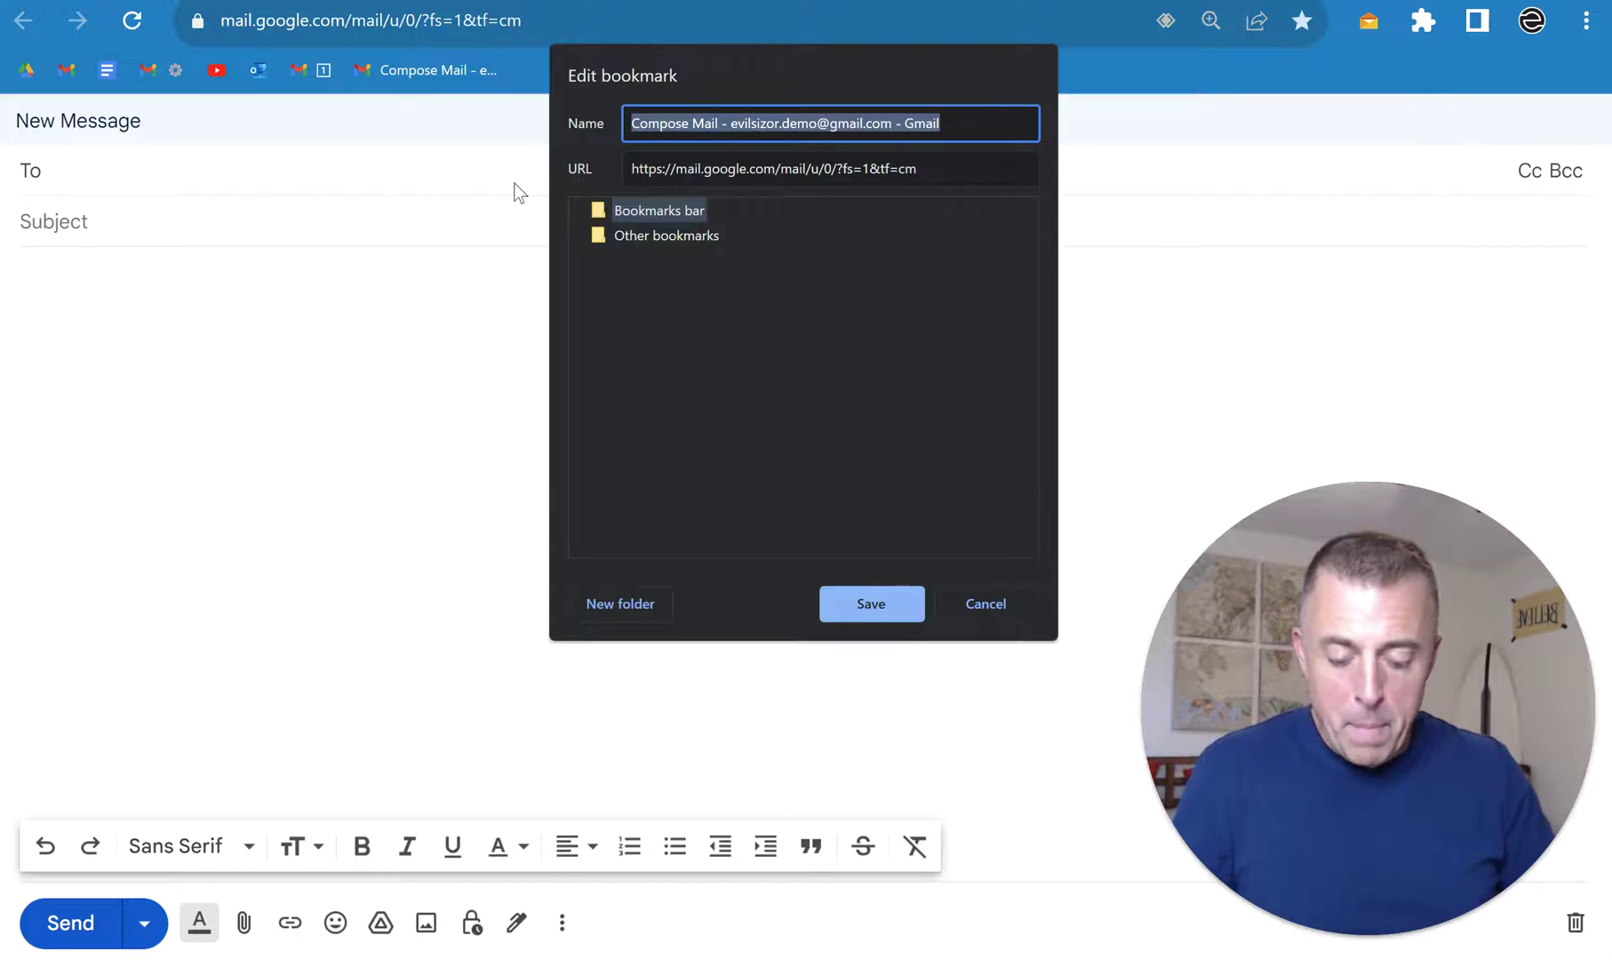
key("super+period")
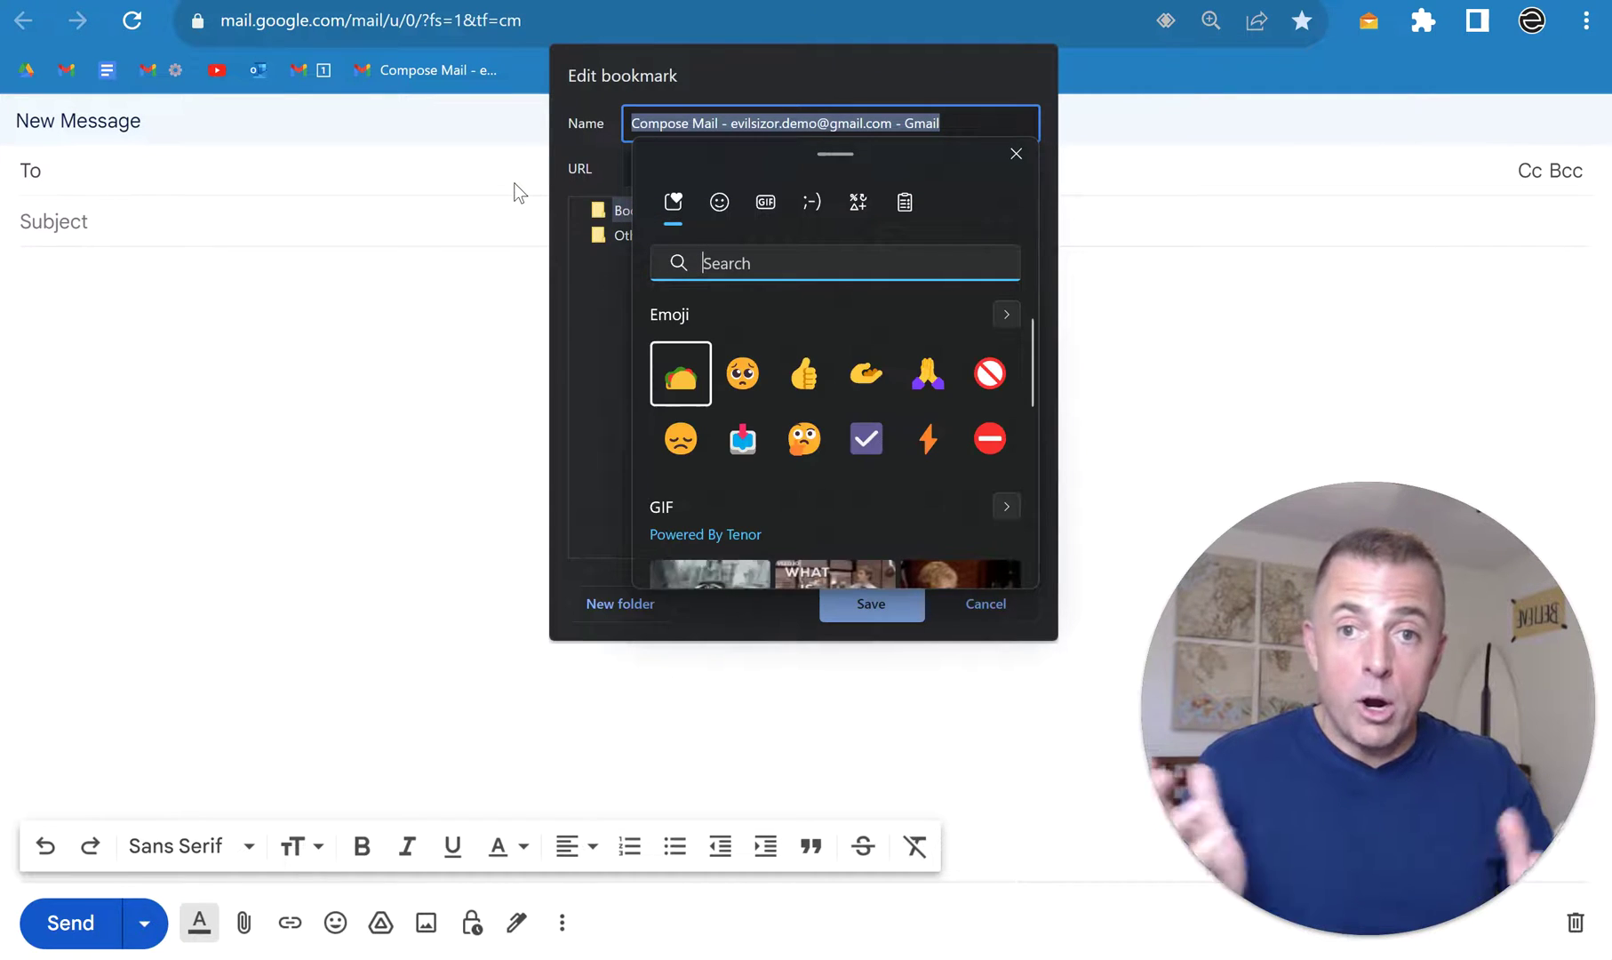
type("1")
left_click(809, 374)
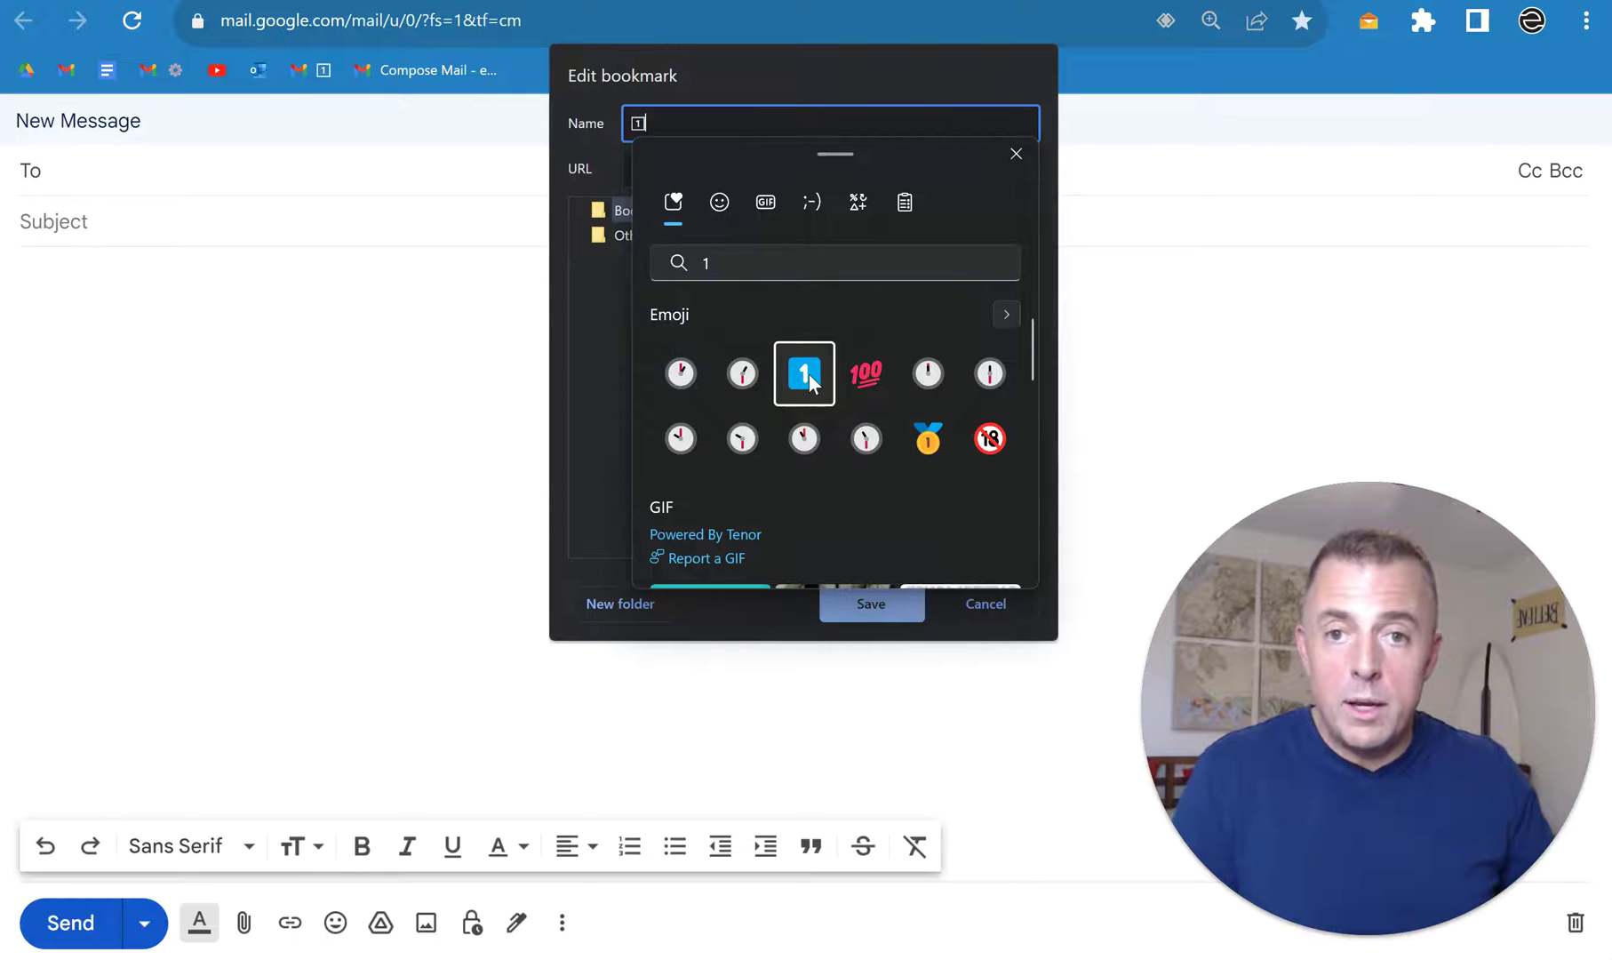
left_click(772, 75)
left_click(875, 589)
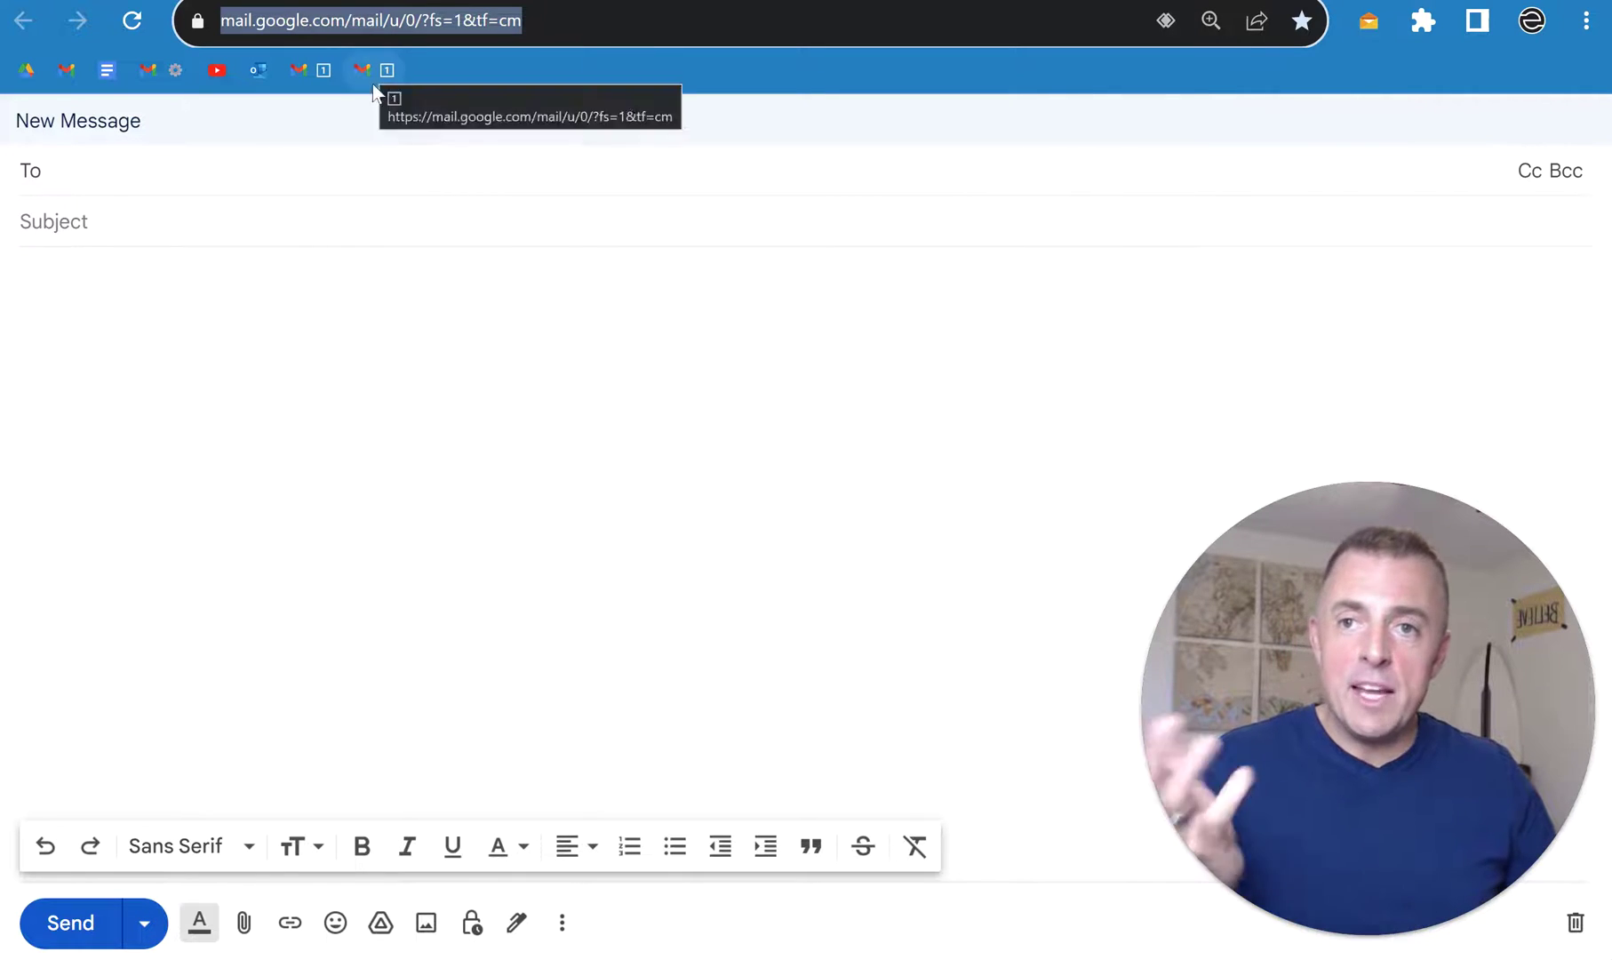
Step: Delete the duplicate 1️⃣ bookmark from the bookmarks bar, leaving the blank compose page open
left_click(405, 167)
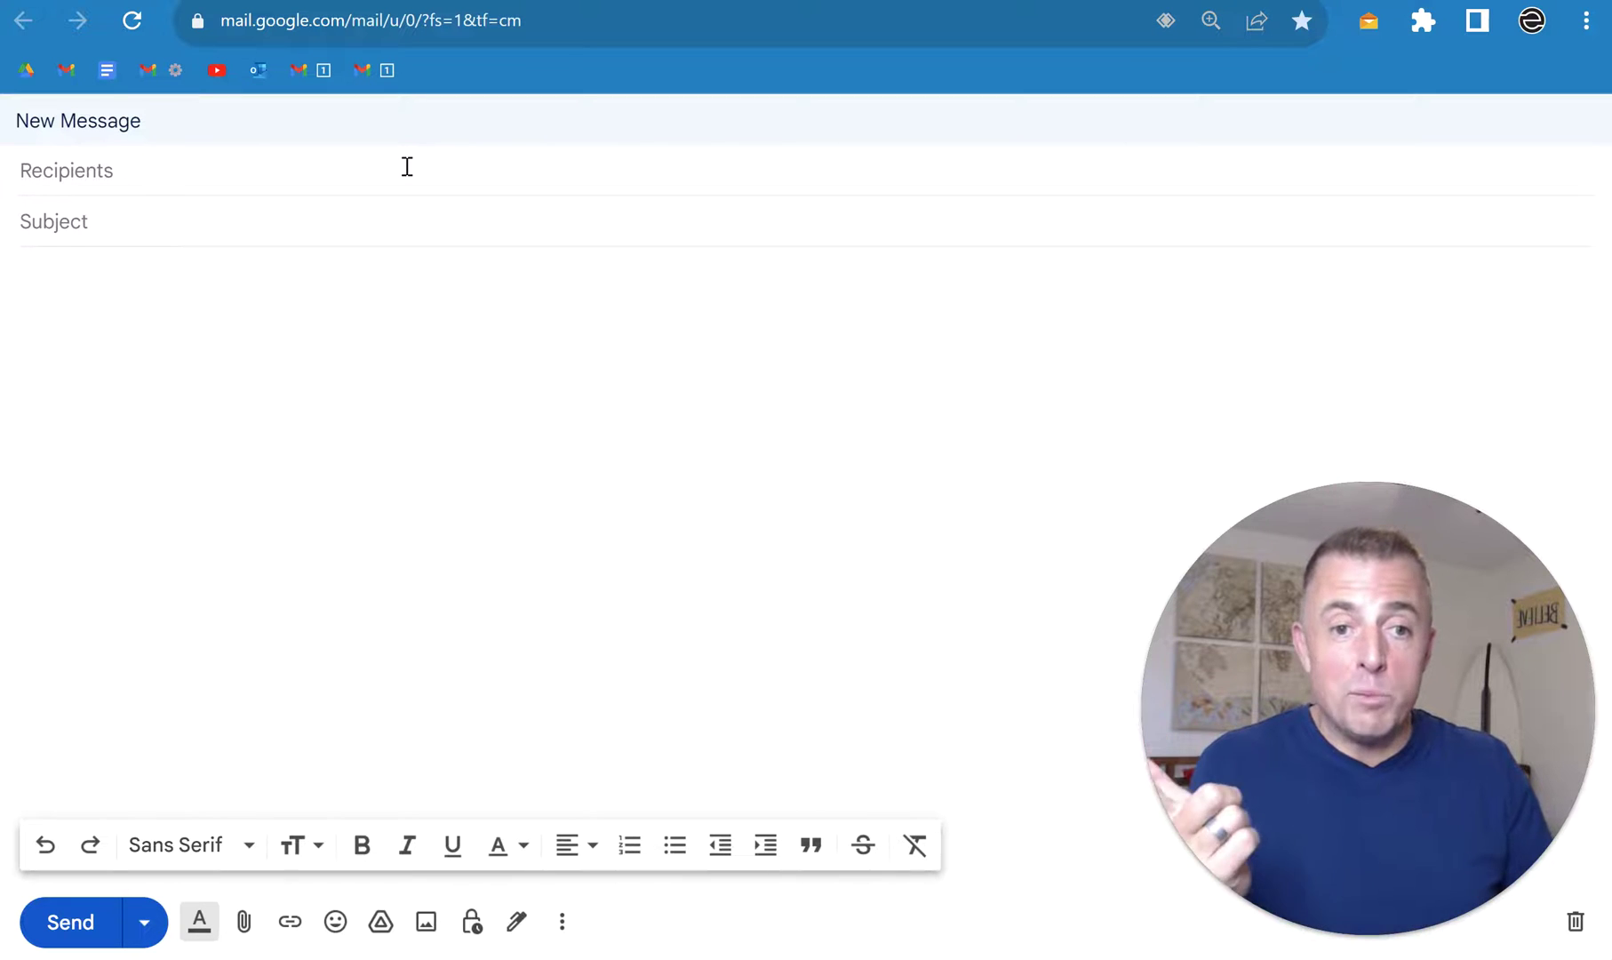
right_click(384, 71)
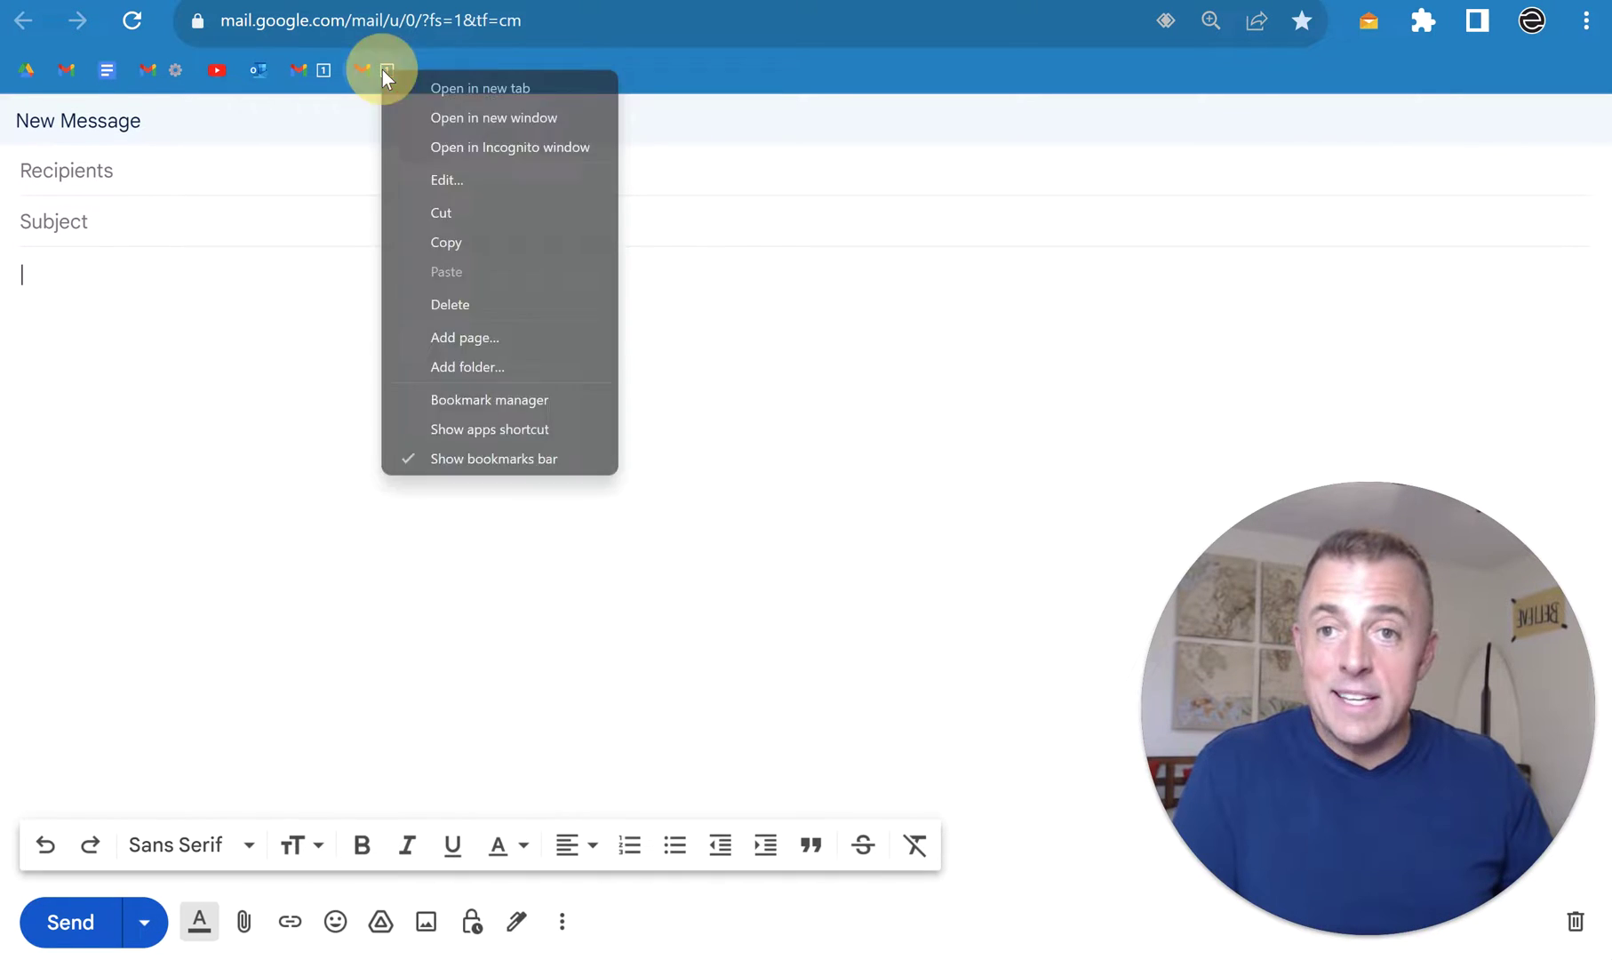
left_click(481, 303)
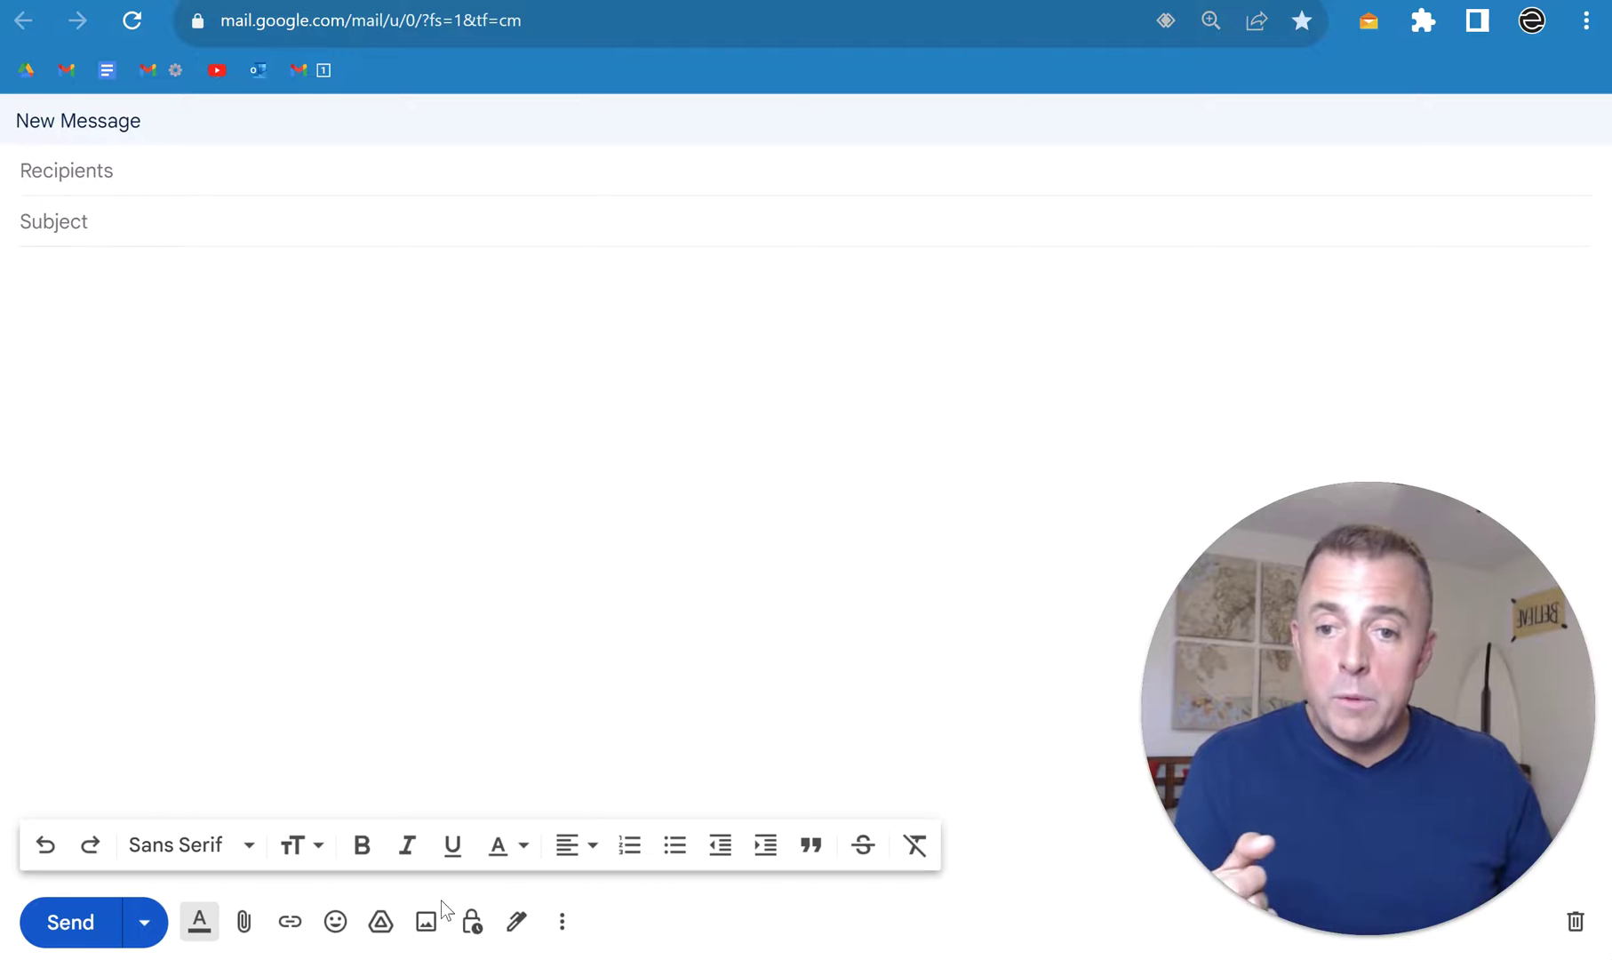
Step: Hide the compose formatting toolbar and switch to the blank Google Doc
left_click(203, 929)
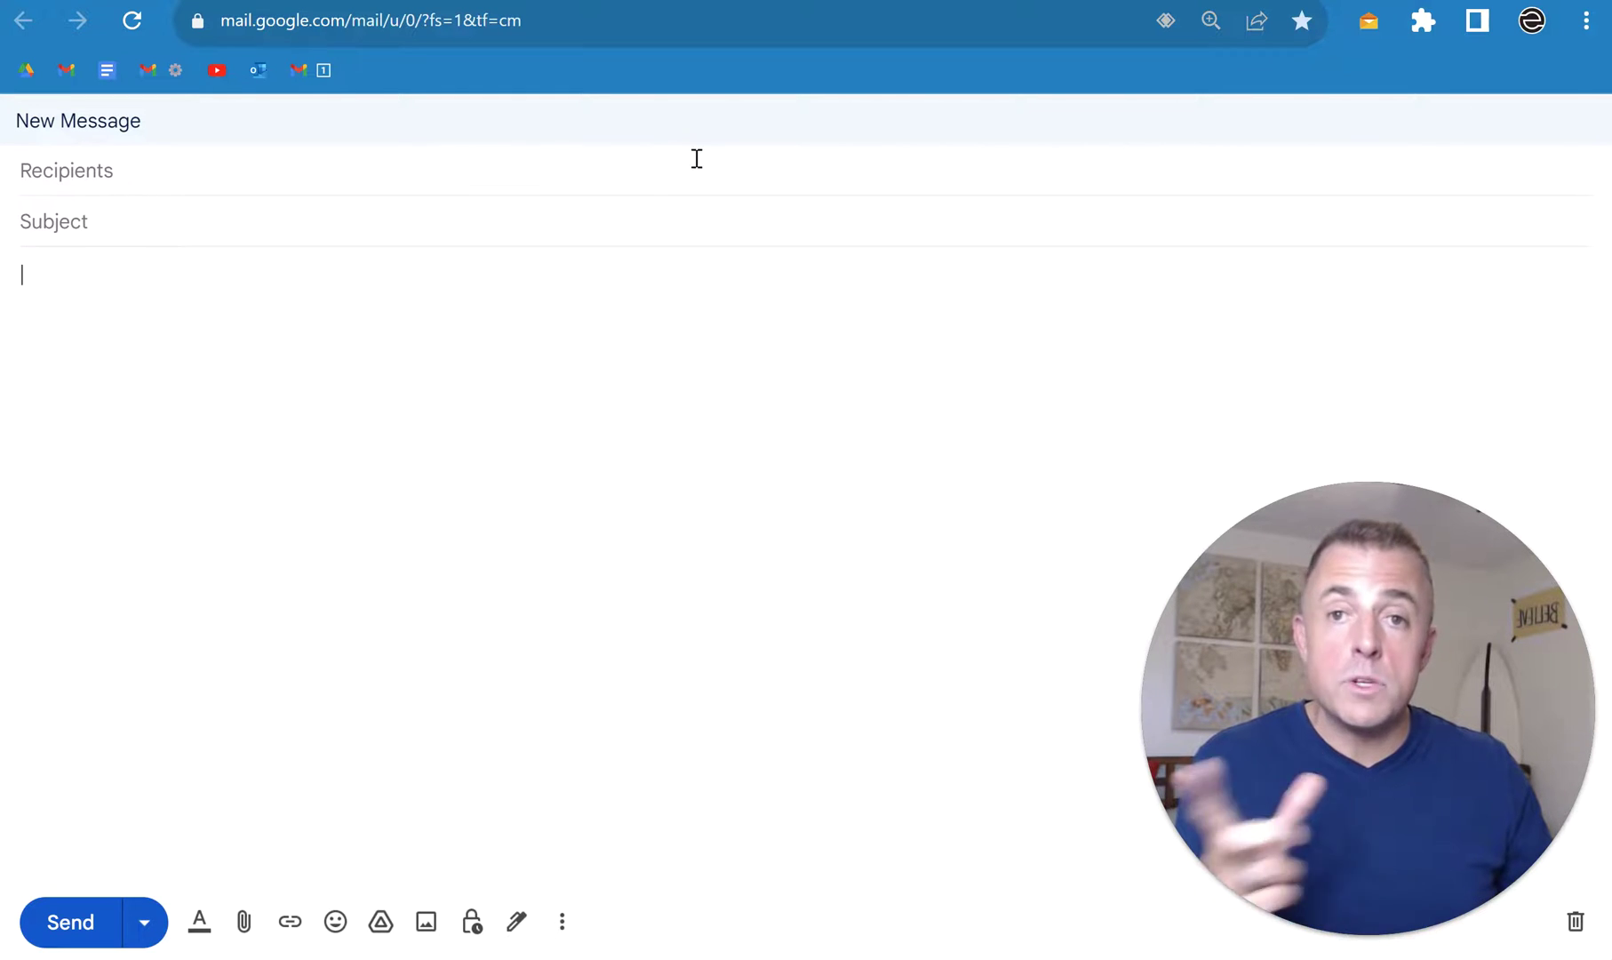
key("alt+Tab")
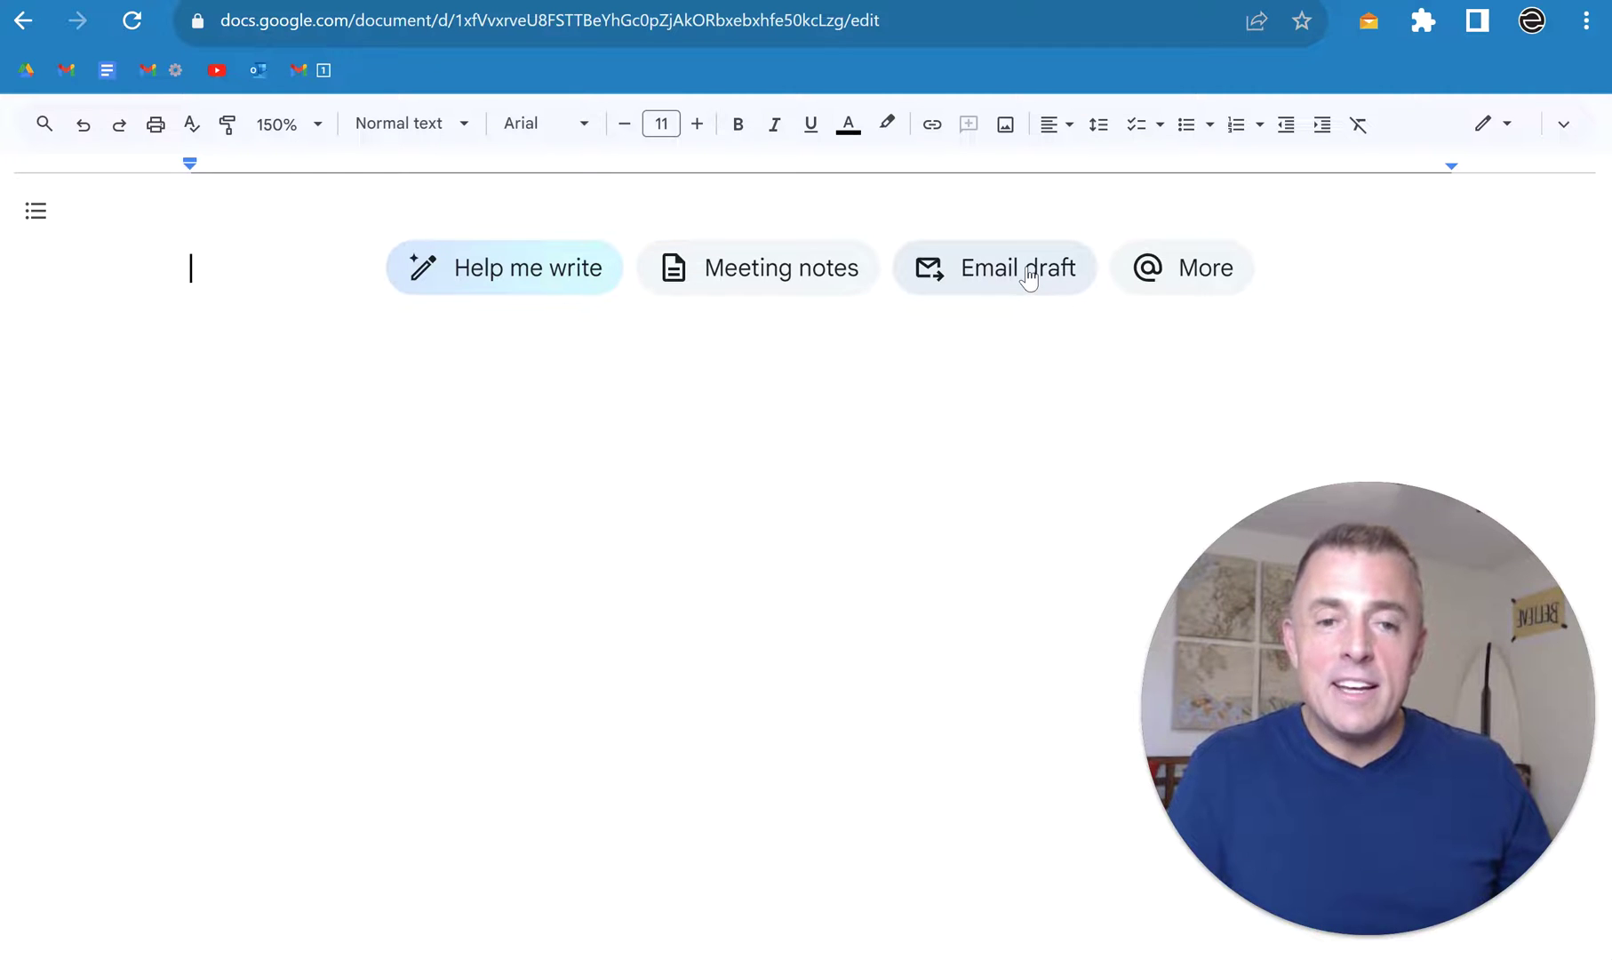
left_click(977, 280)
key("Up")
key("ctrl+a")
key("BackSpace")
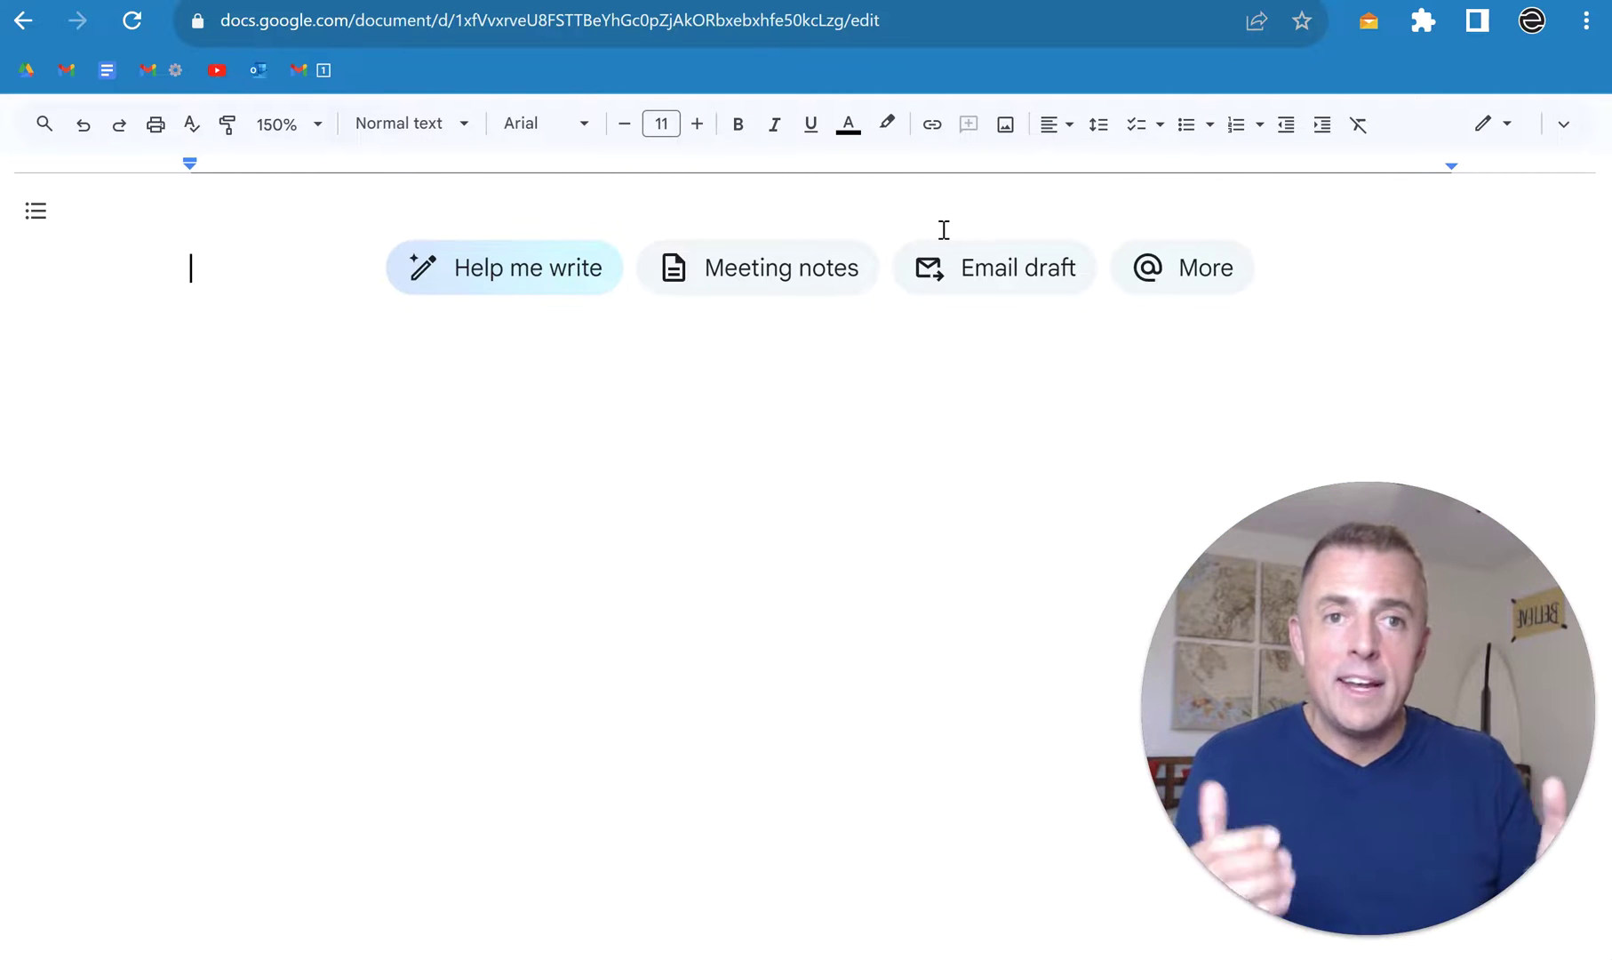
type(".")
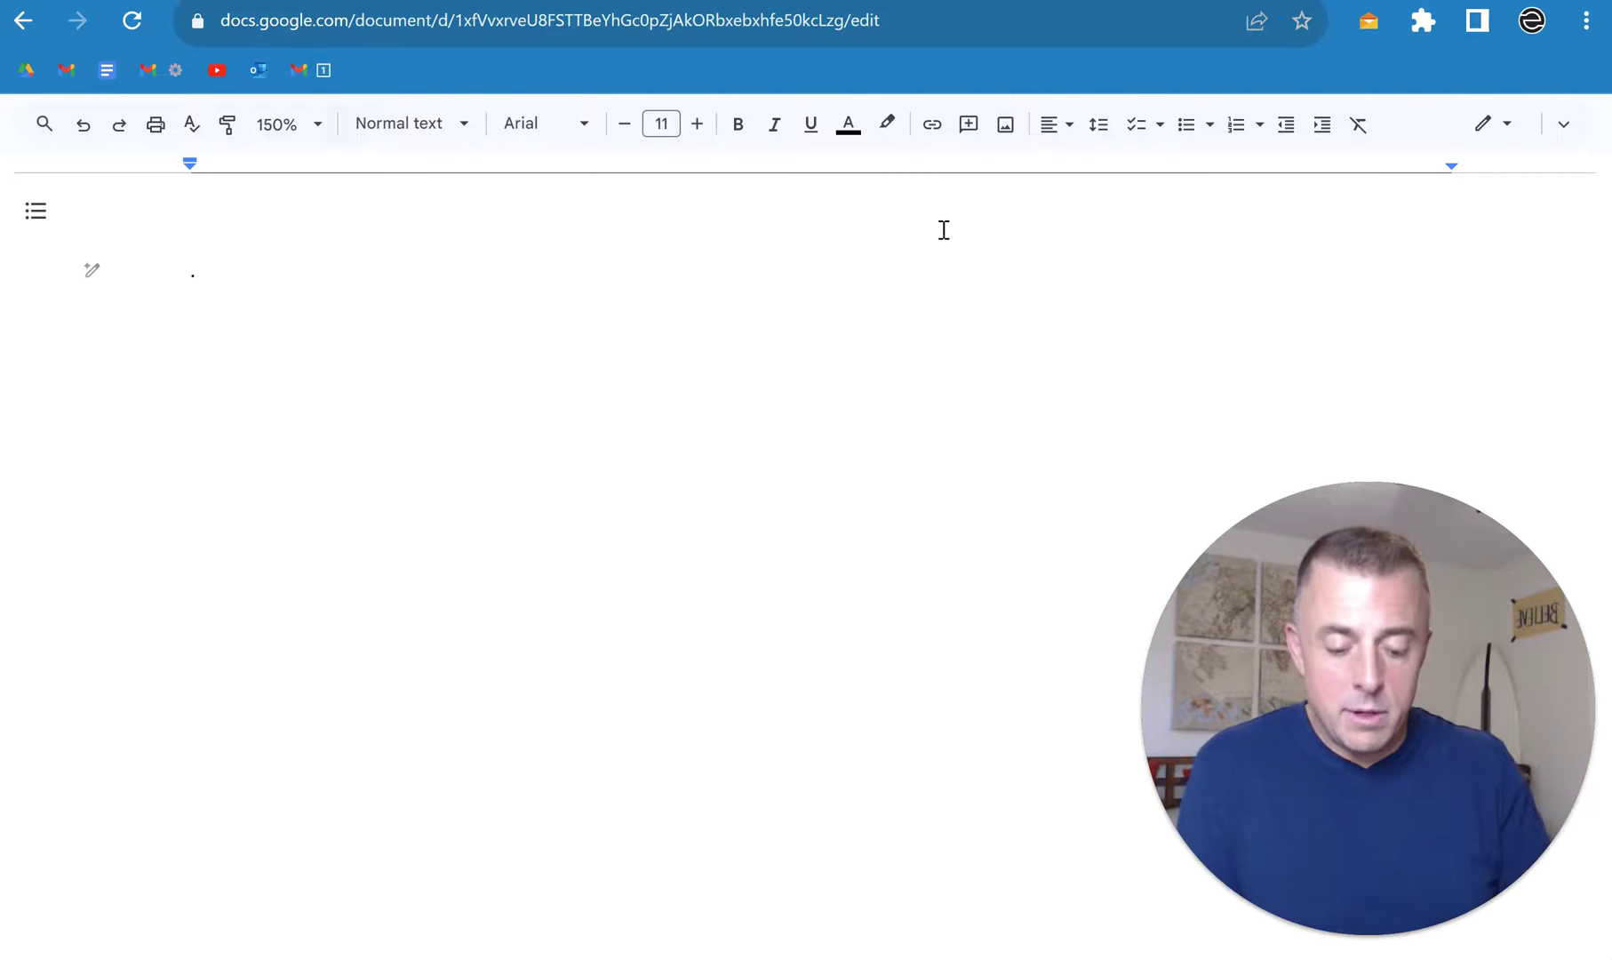
type("@")
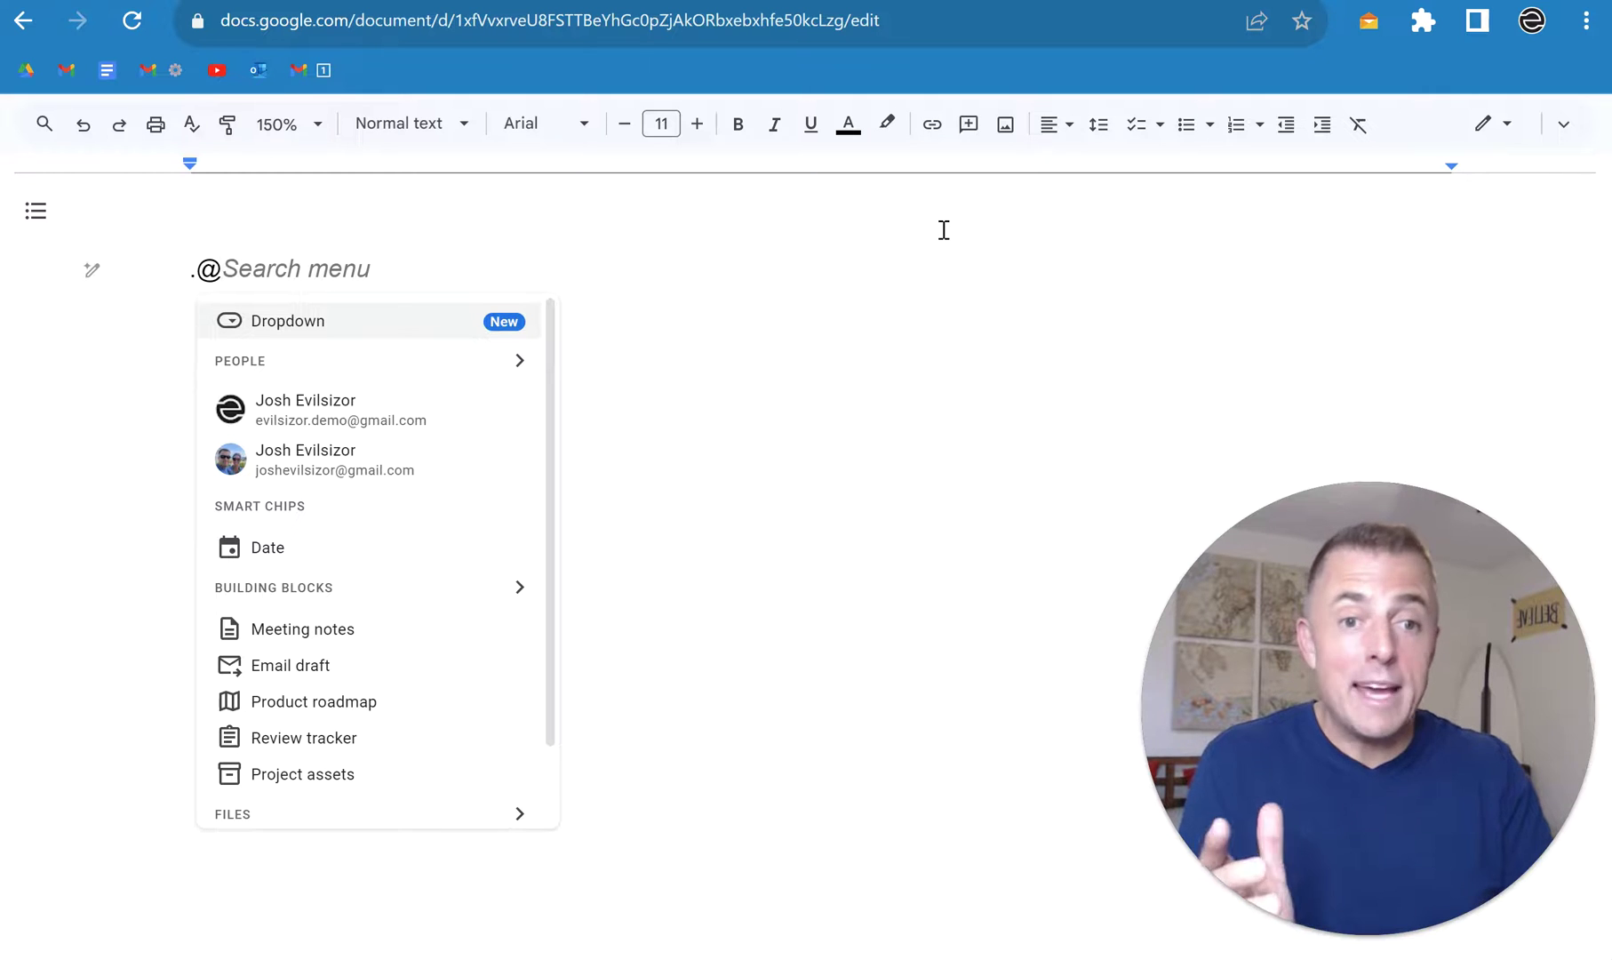
type("email")
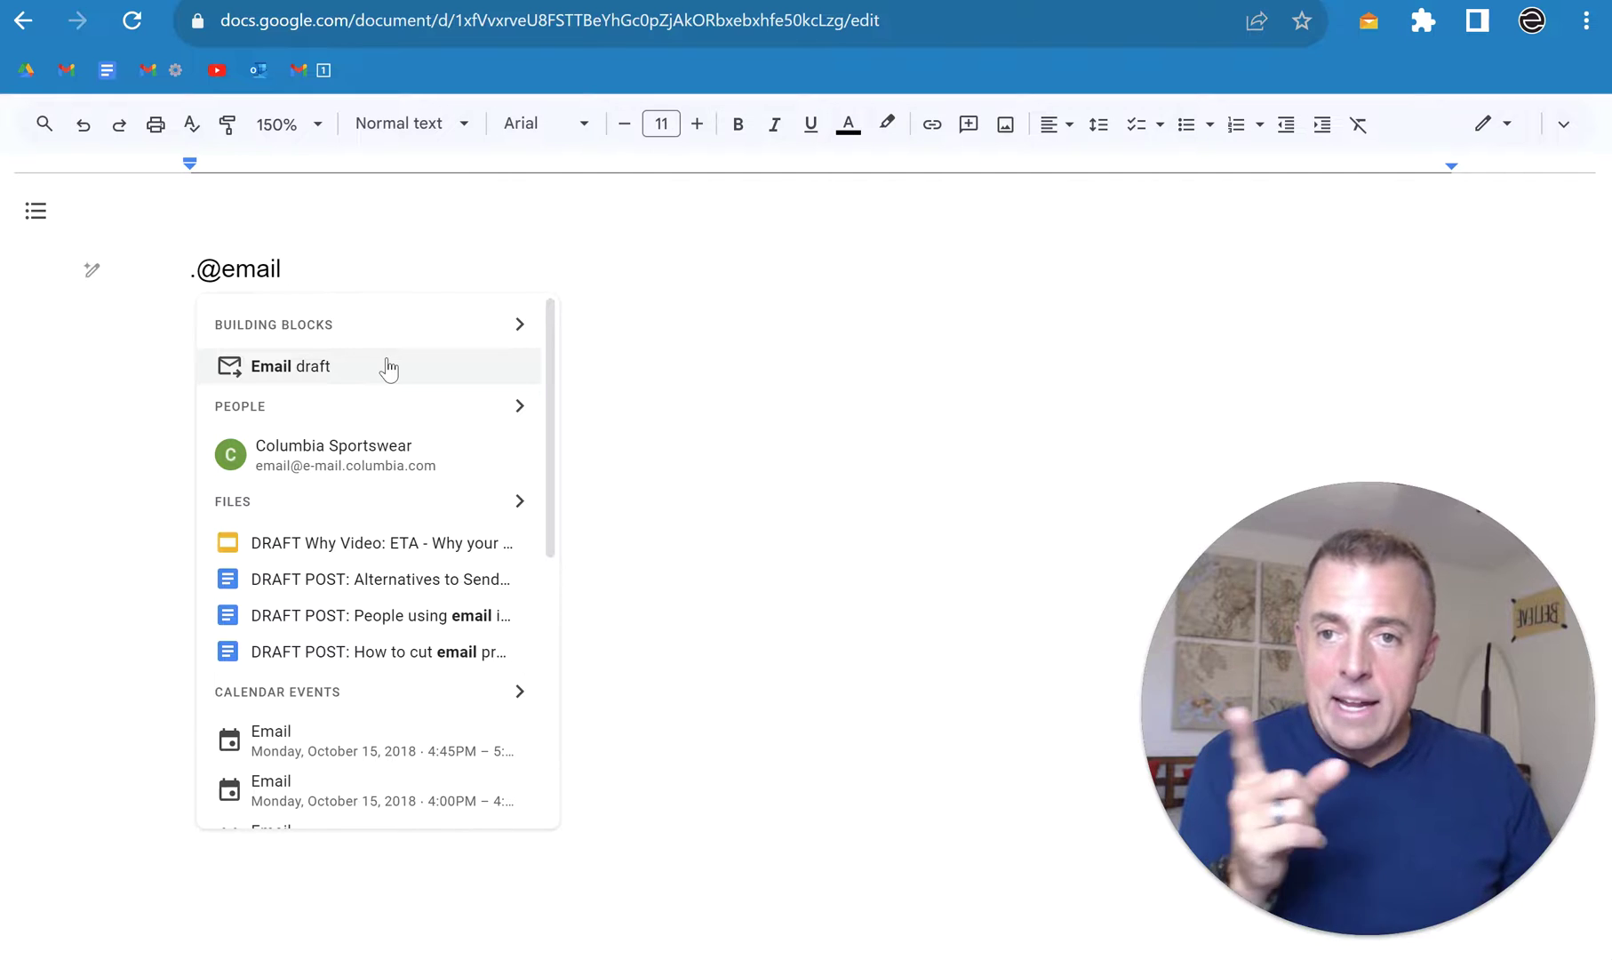
left_click(343, 367)
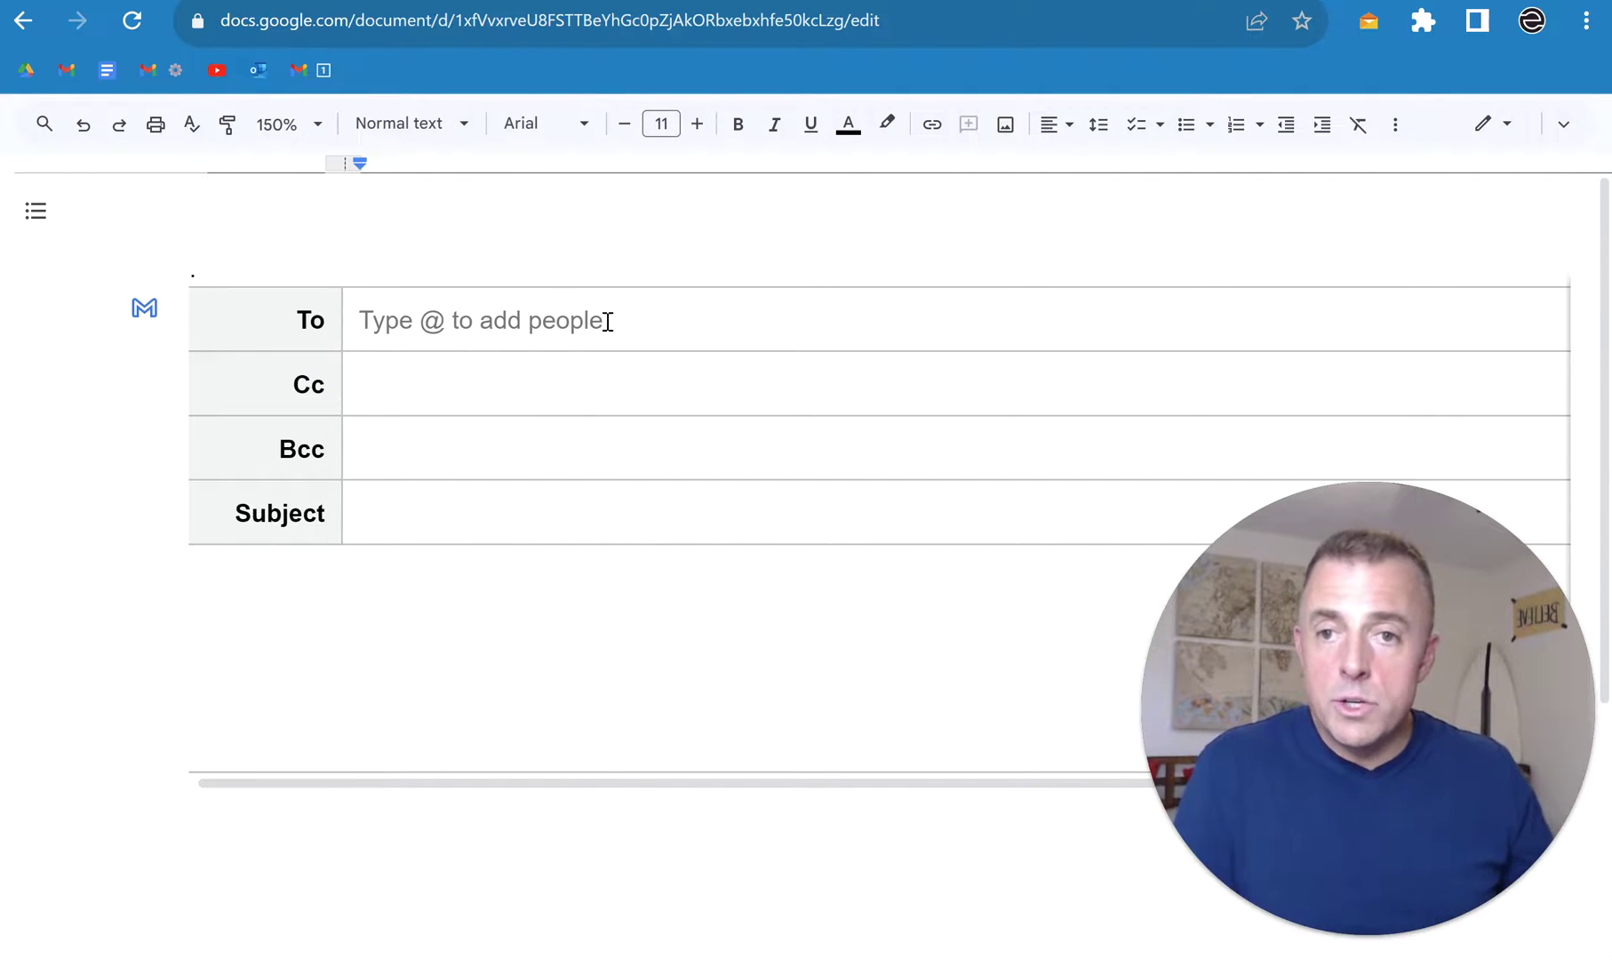
Step: From clipboard history, paste the recipient into To, the 'Avoid the siren song…' subject, and the full message body
key("super+v")
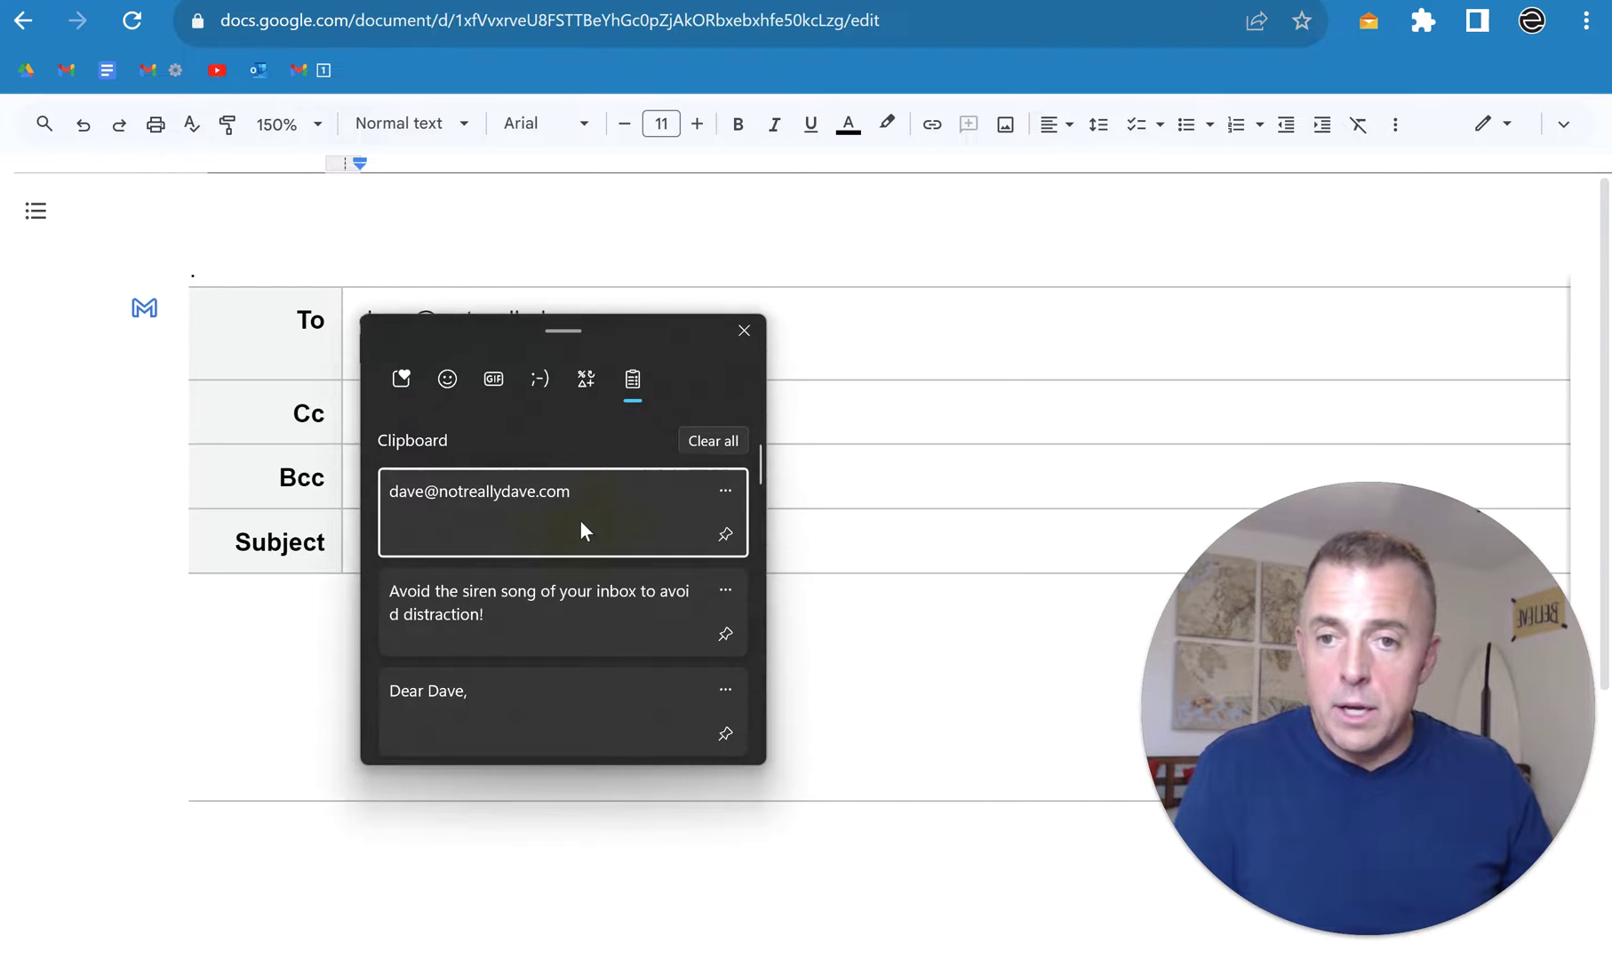
left_click(580, 519)
left_click(567, 540)
key("super+v")
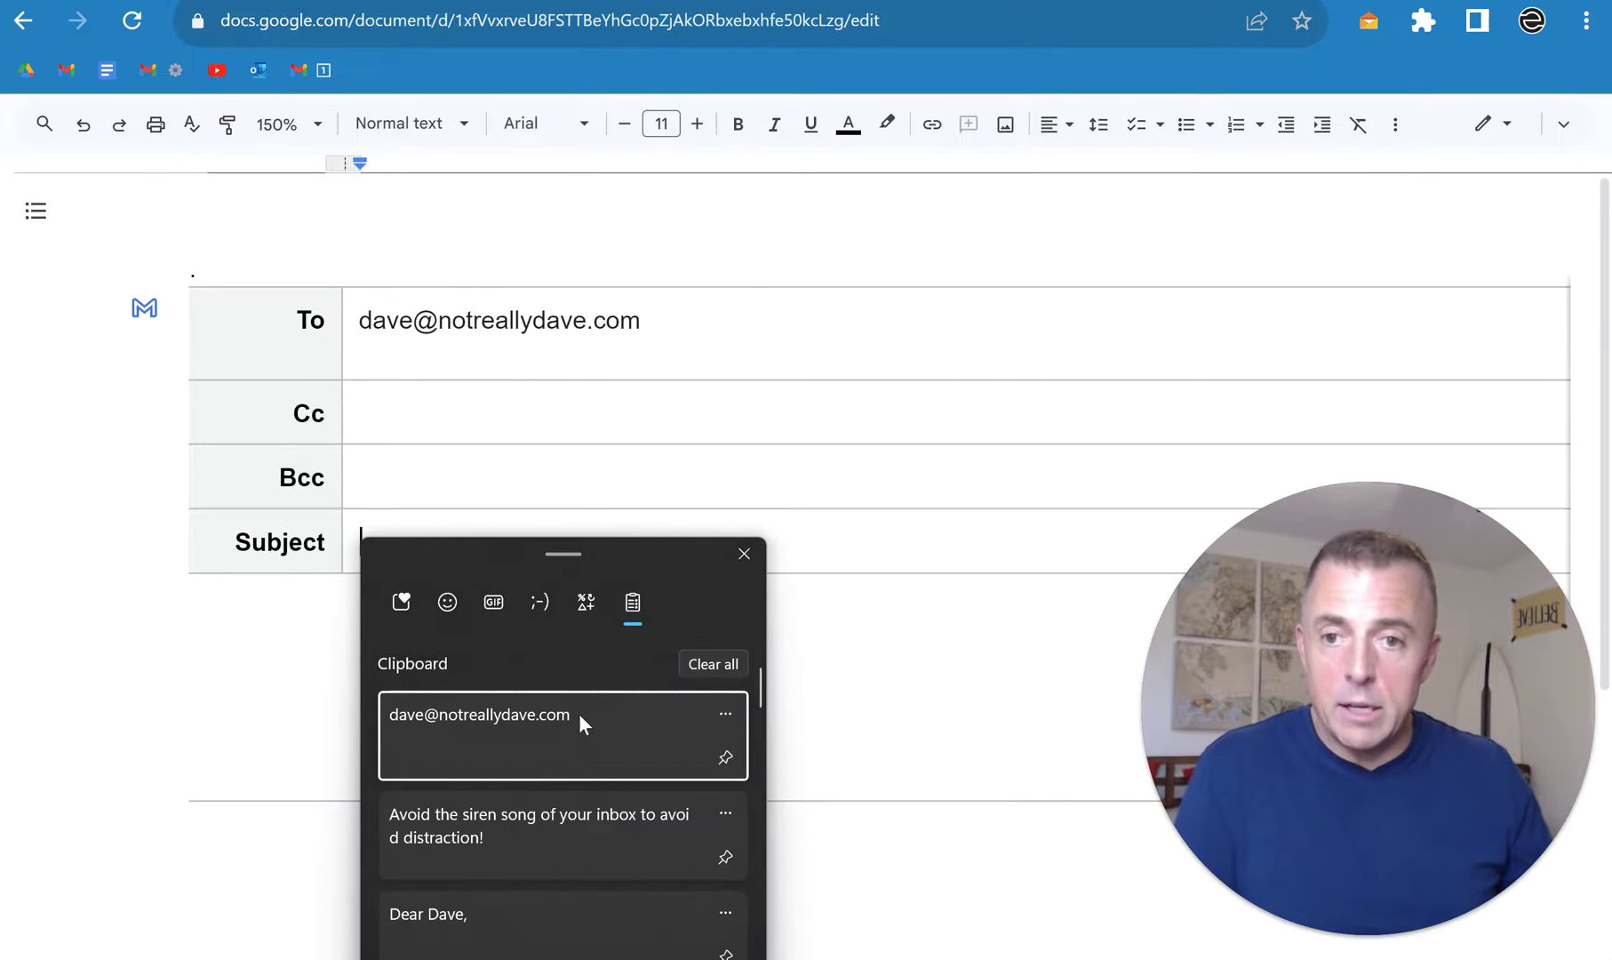
left_click(576, 827)
left_click(527, 694)
key("super+v")
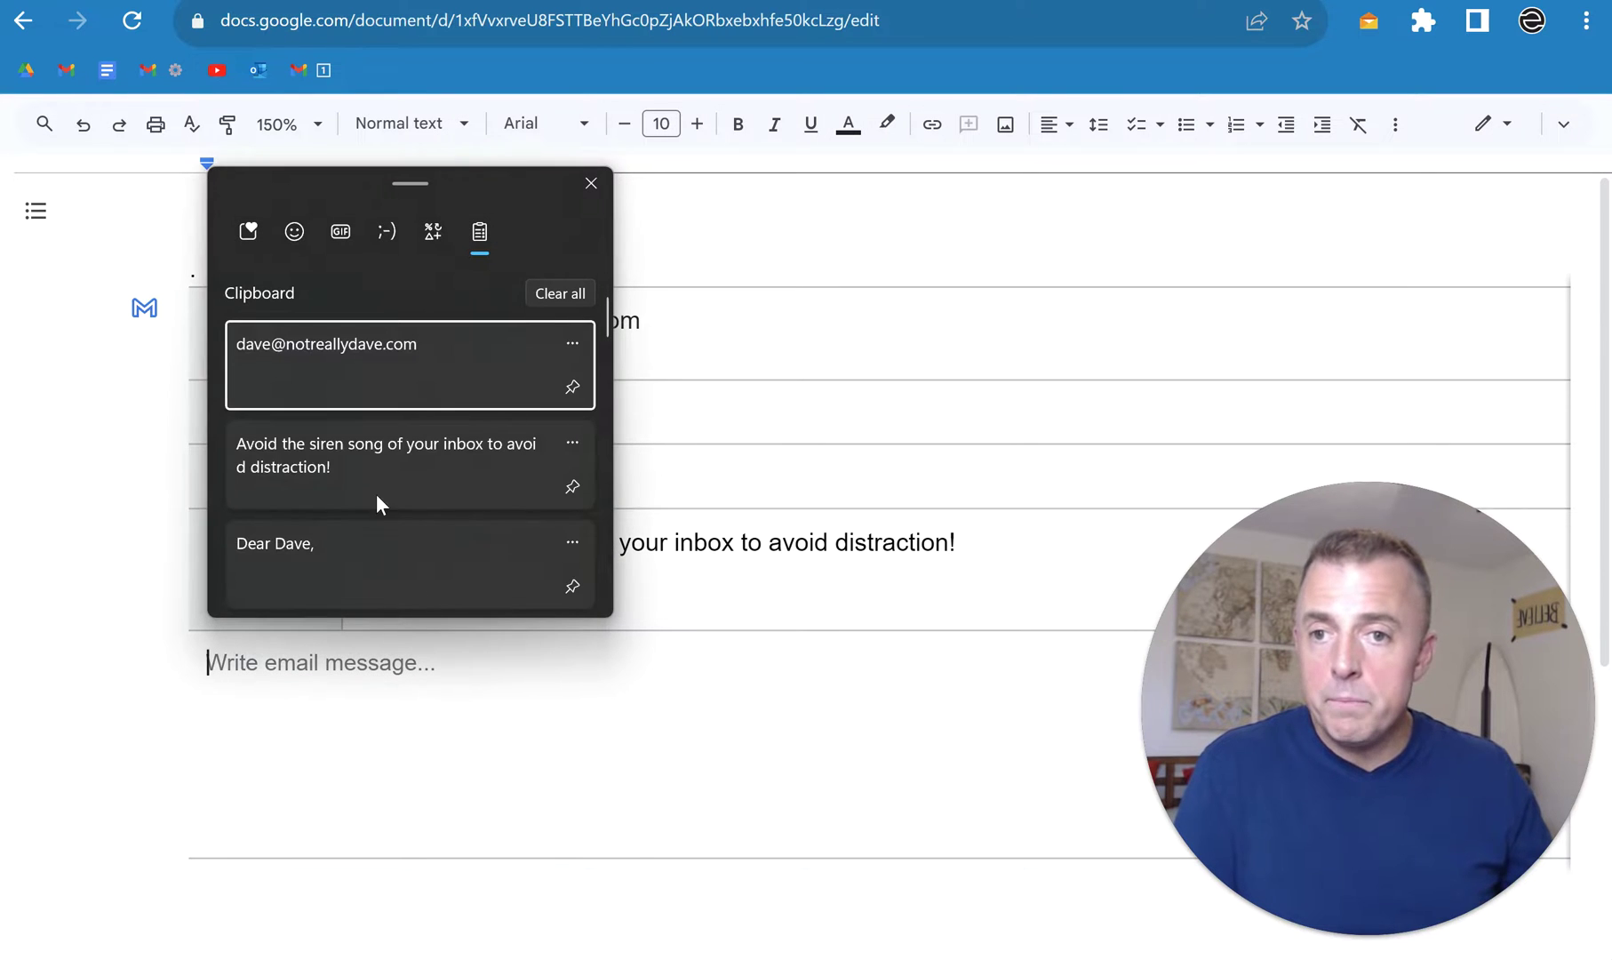
left_click(377, 559)
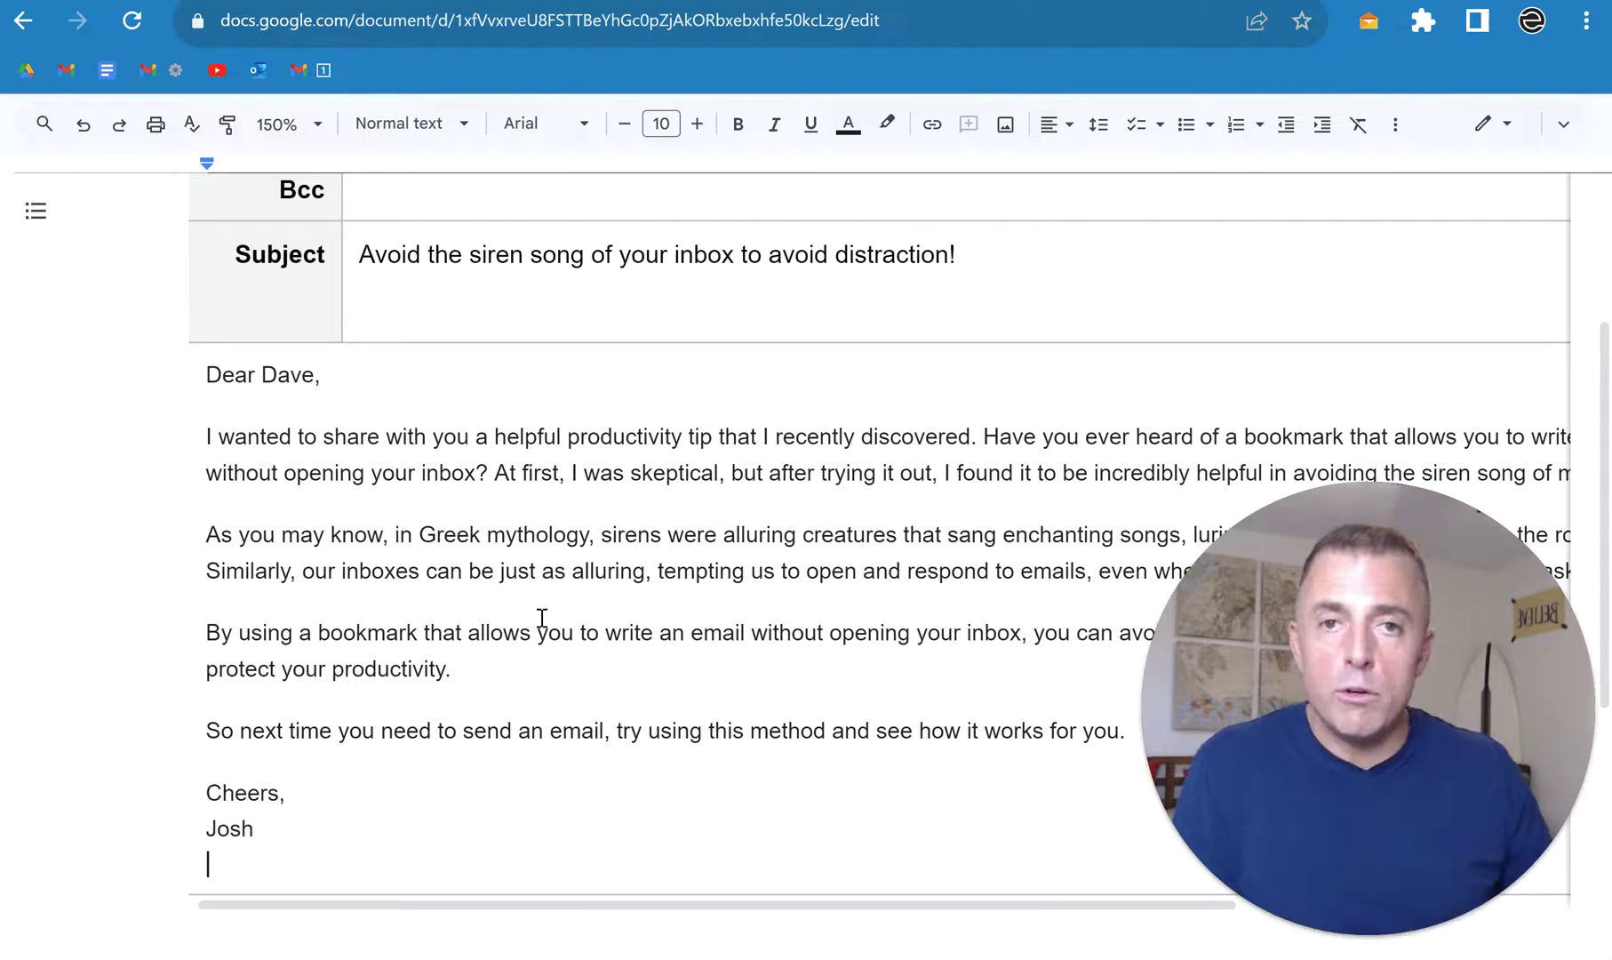
scroll(504, 453, "up", 3)
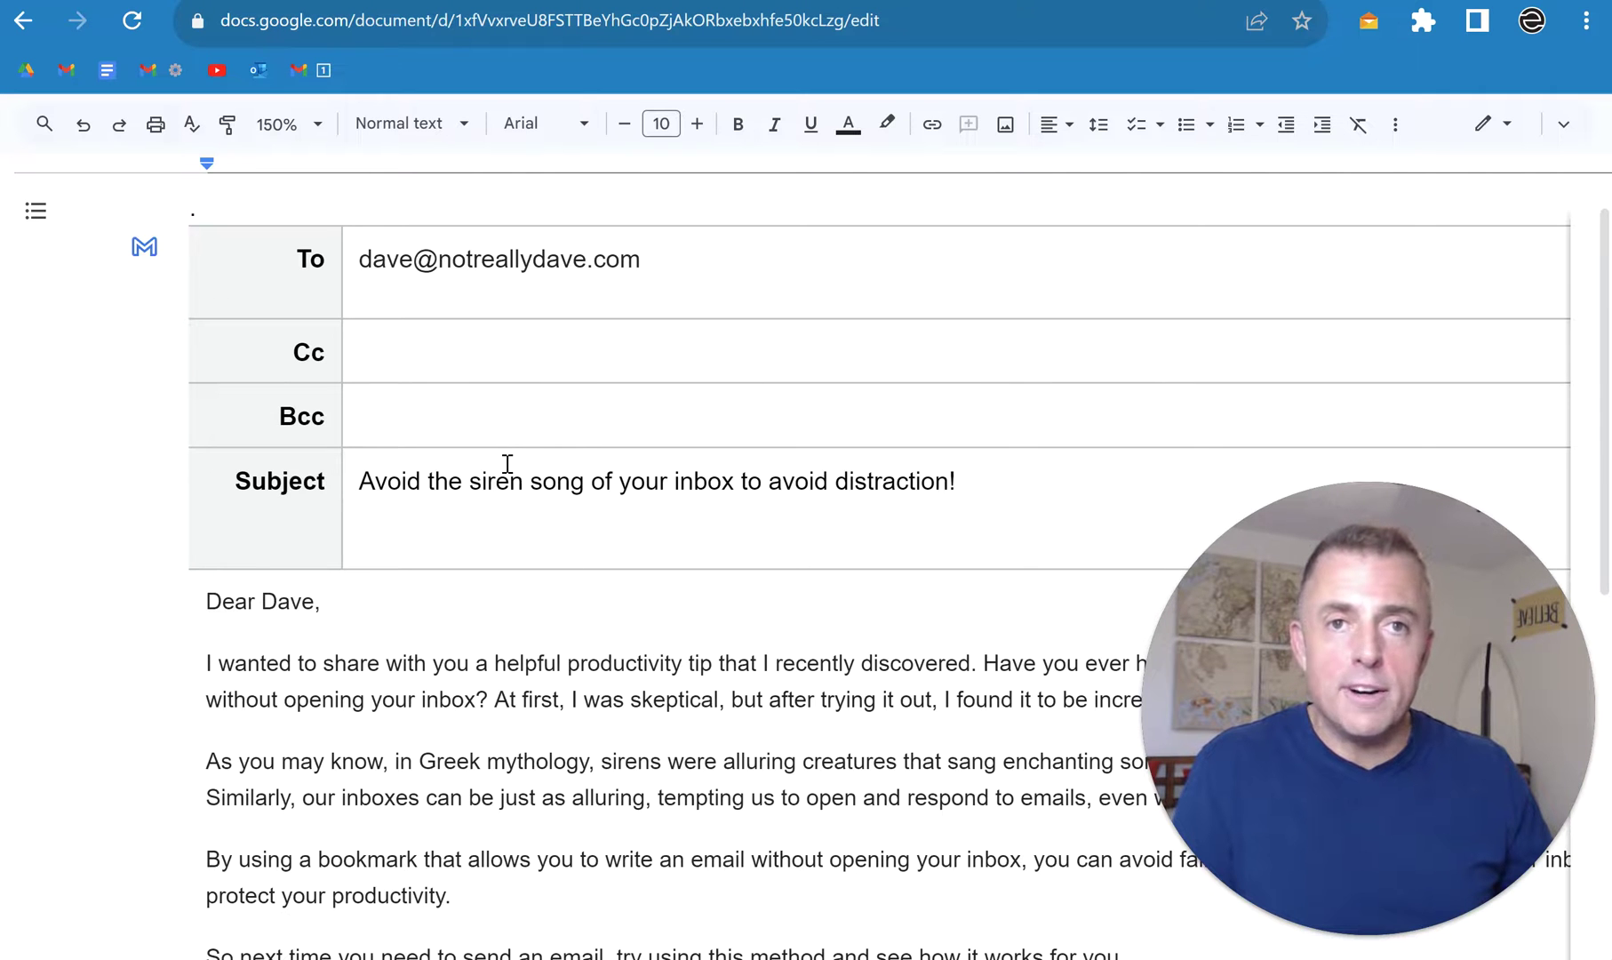
Step: Send the Google Doc email draft through Gmail, then bring up the outline notes document
left_click(143, 248)
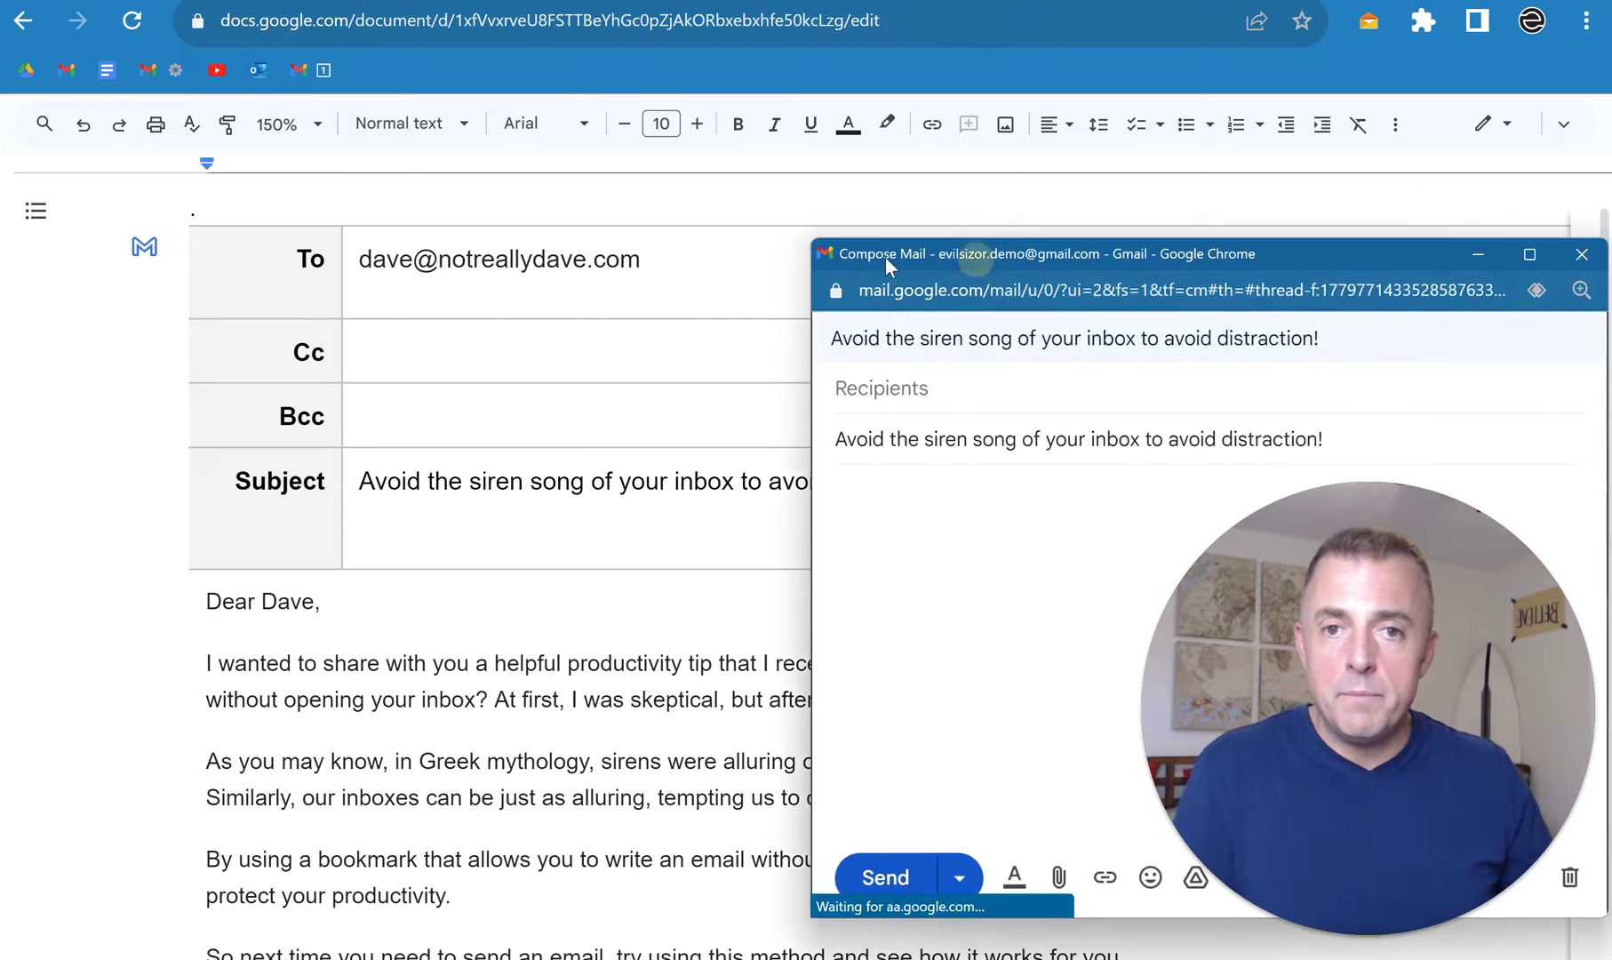
left_click_drag(915, 255, 547, 189)
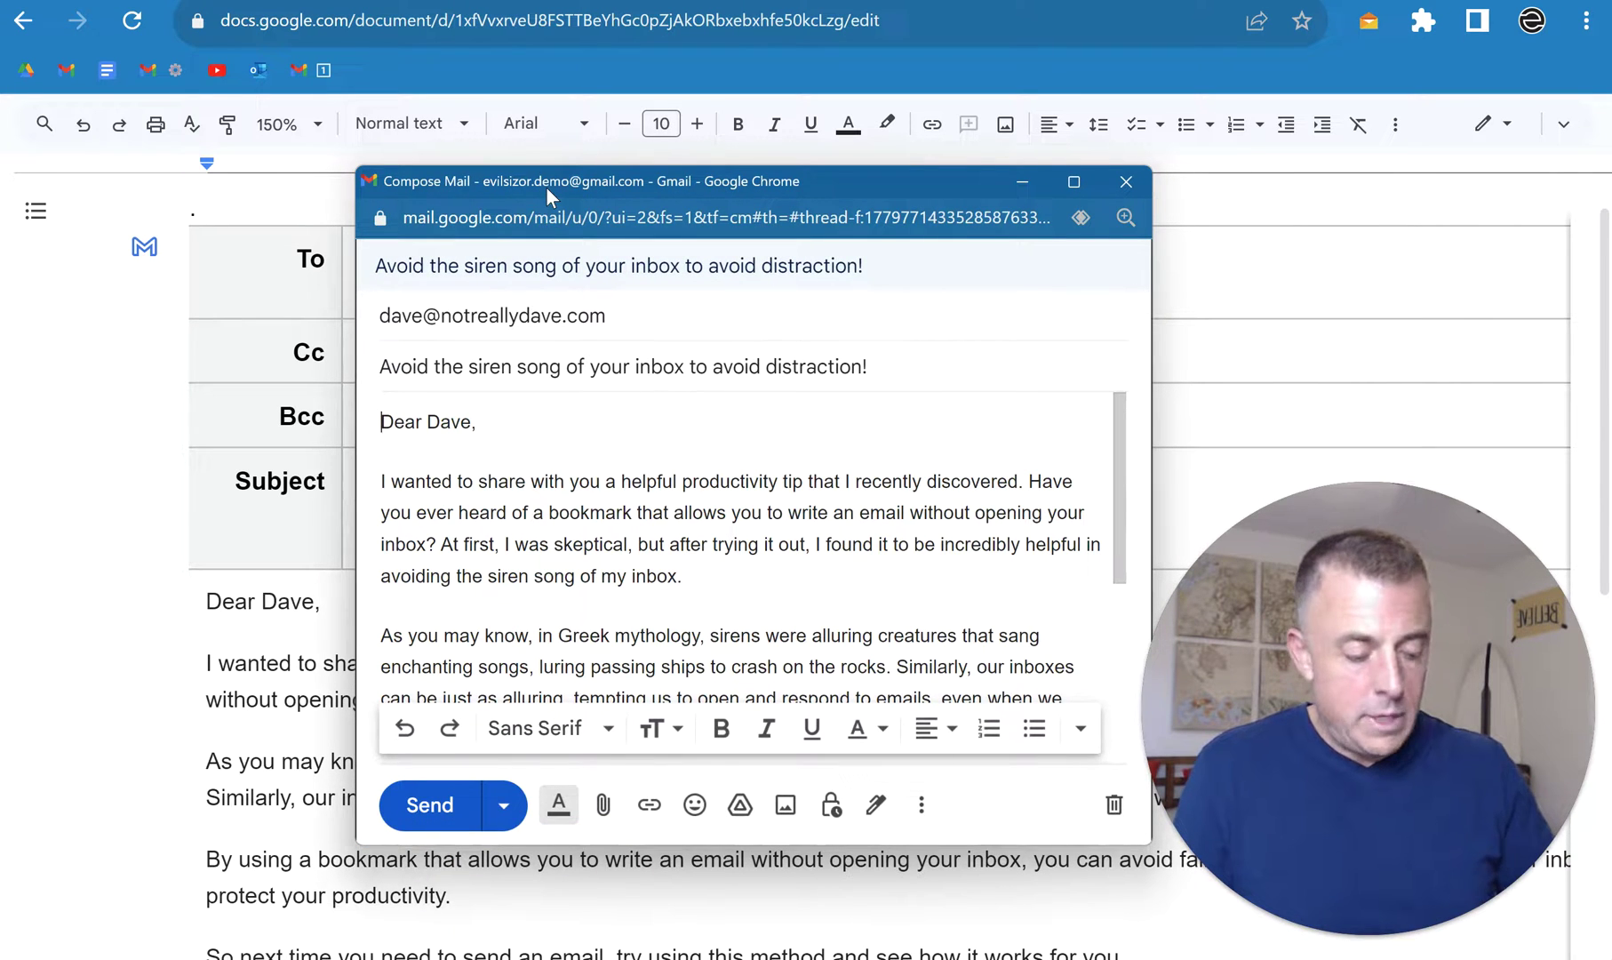
key("ctrl+Return")
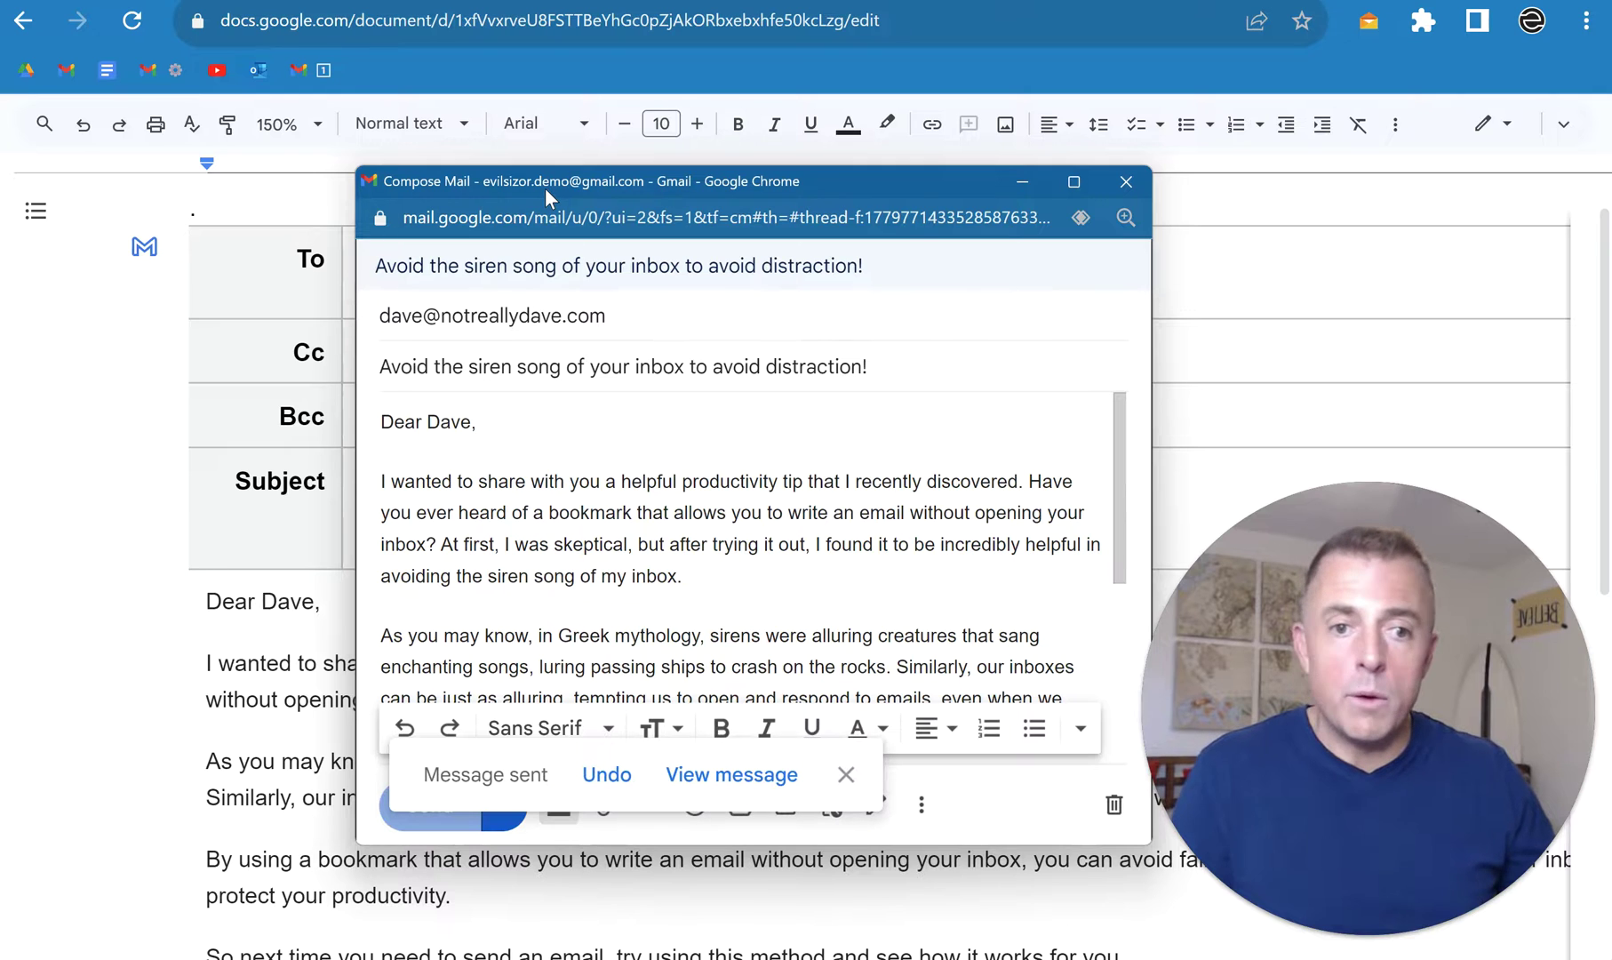
left_click(191, 68)
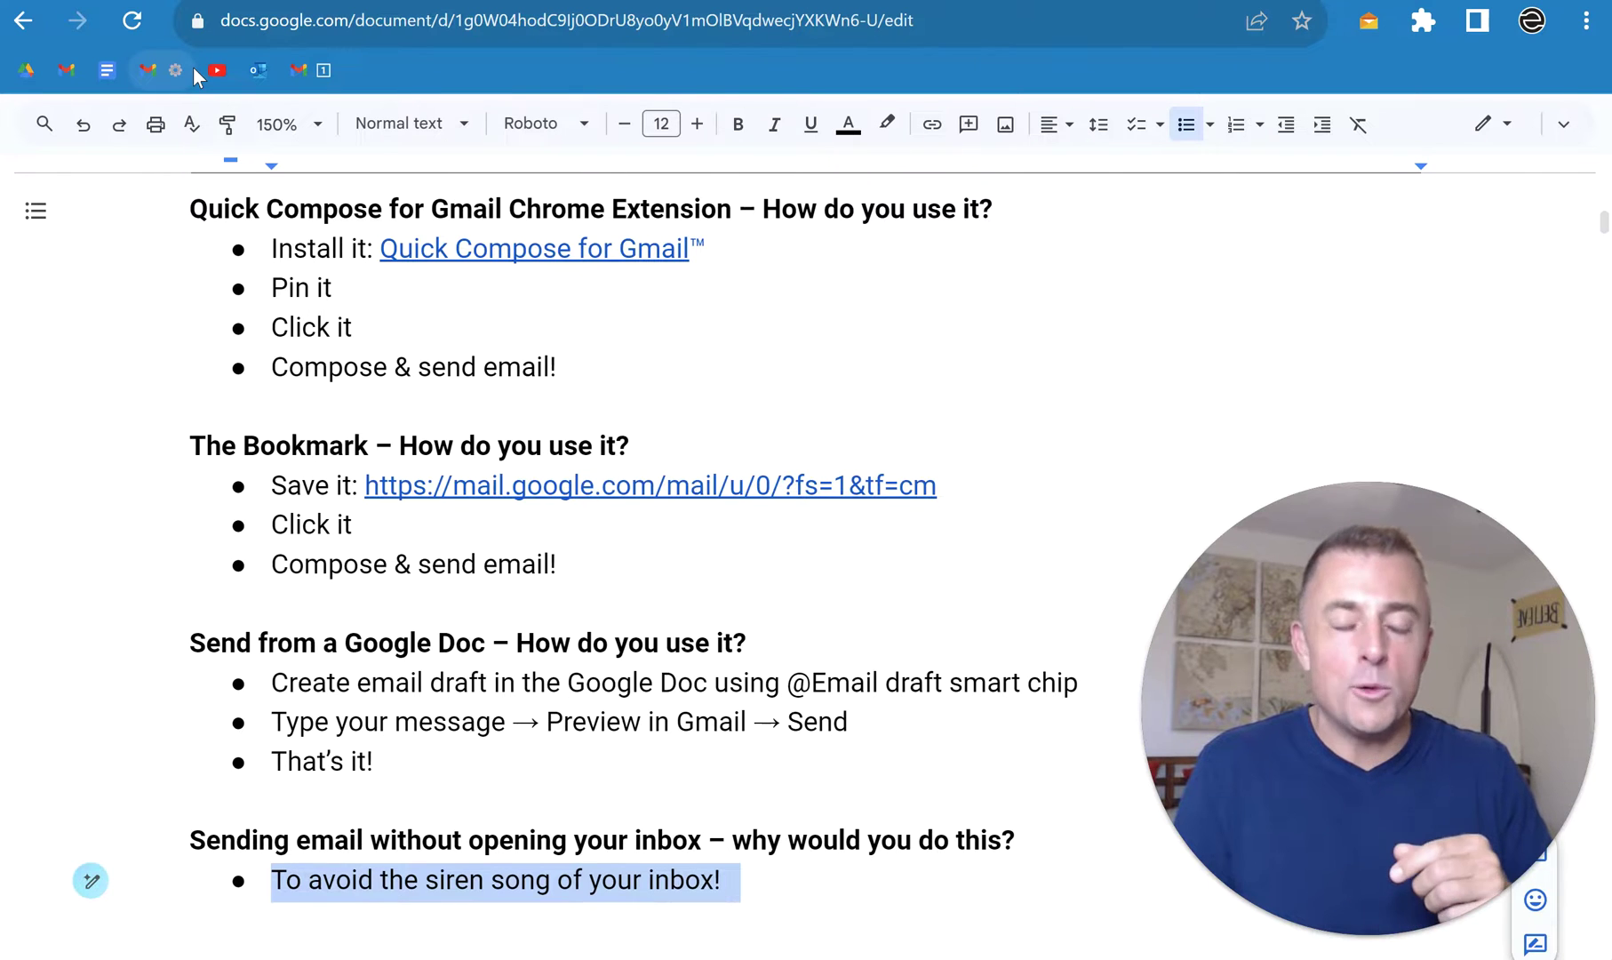
Step: Restore the Greek mythology bullet, sirens image, and bullets on Capri, enchanting songs and luring ships ashore
key("ctrl+z")
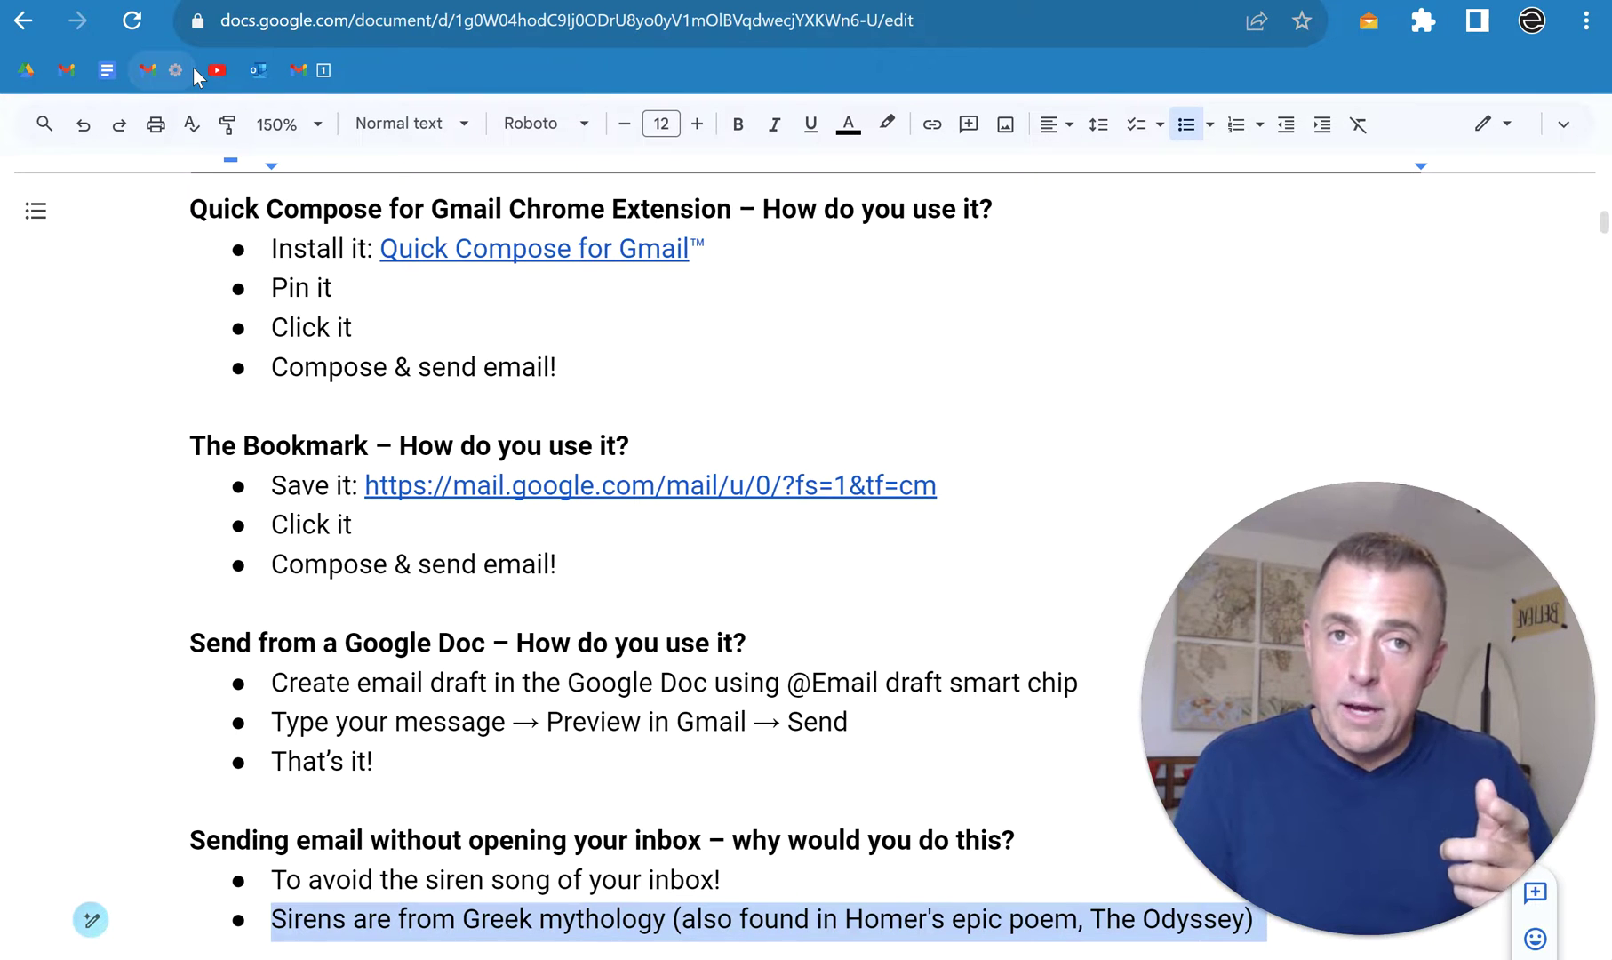
key("ctrl+z")
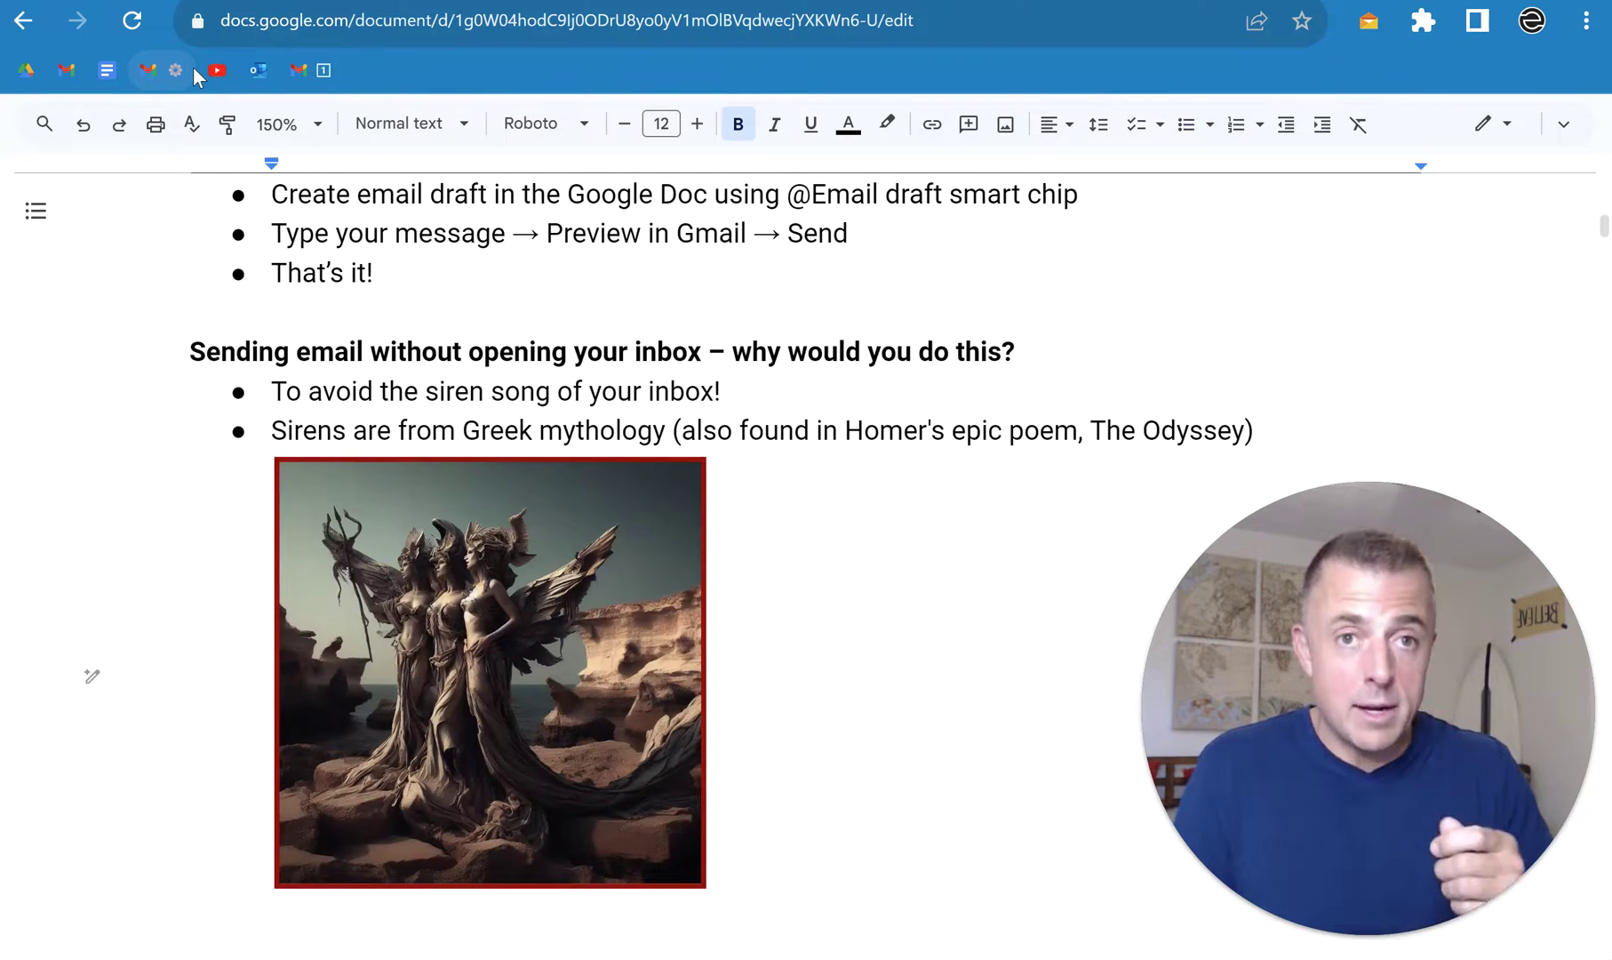
key("ctrl+z")
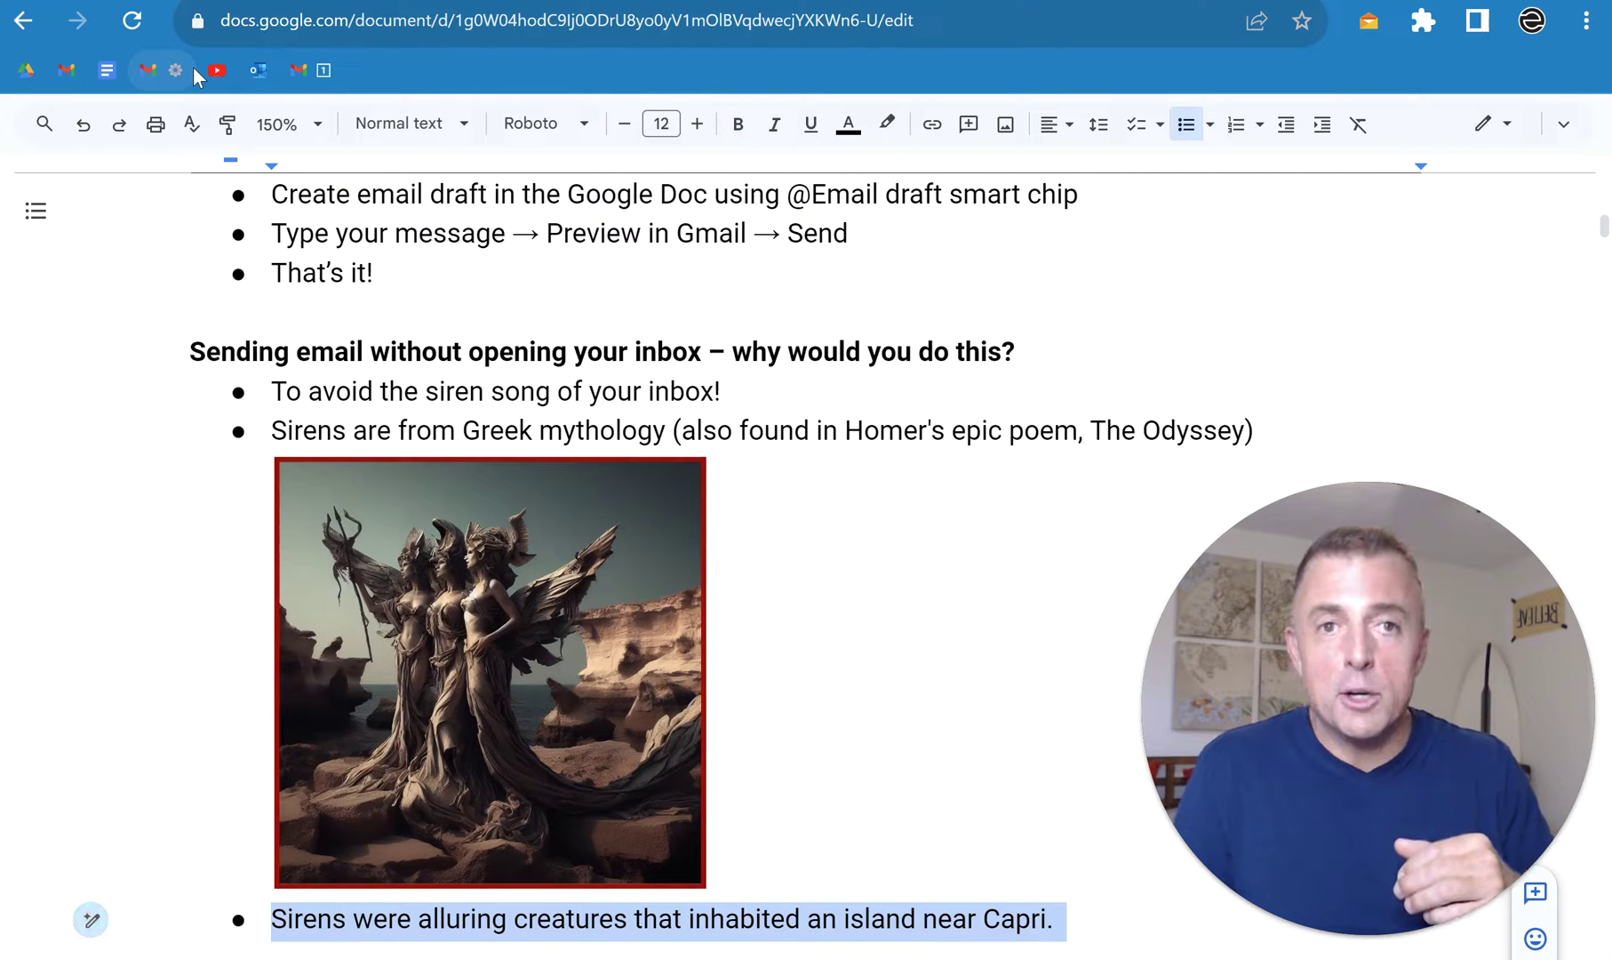
key("ctrl+z")
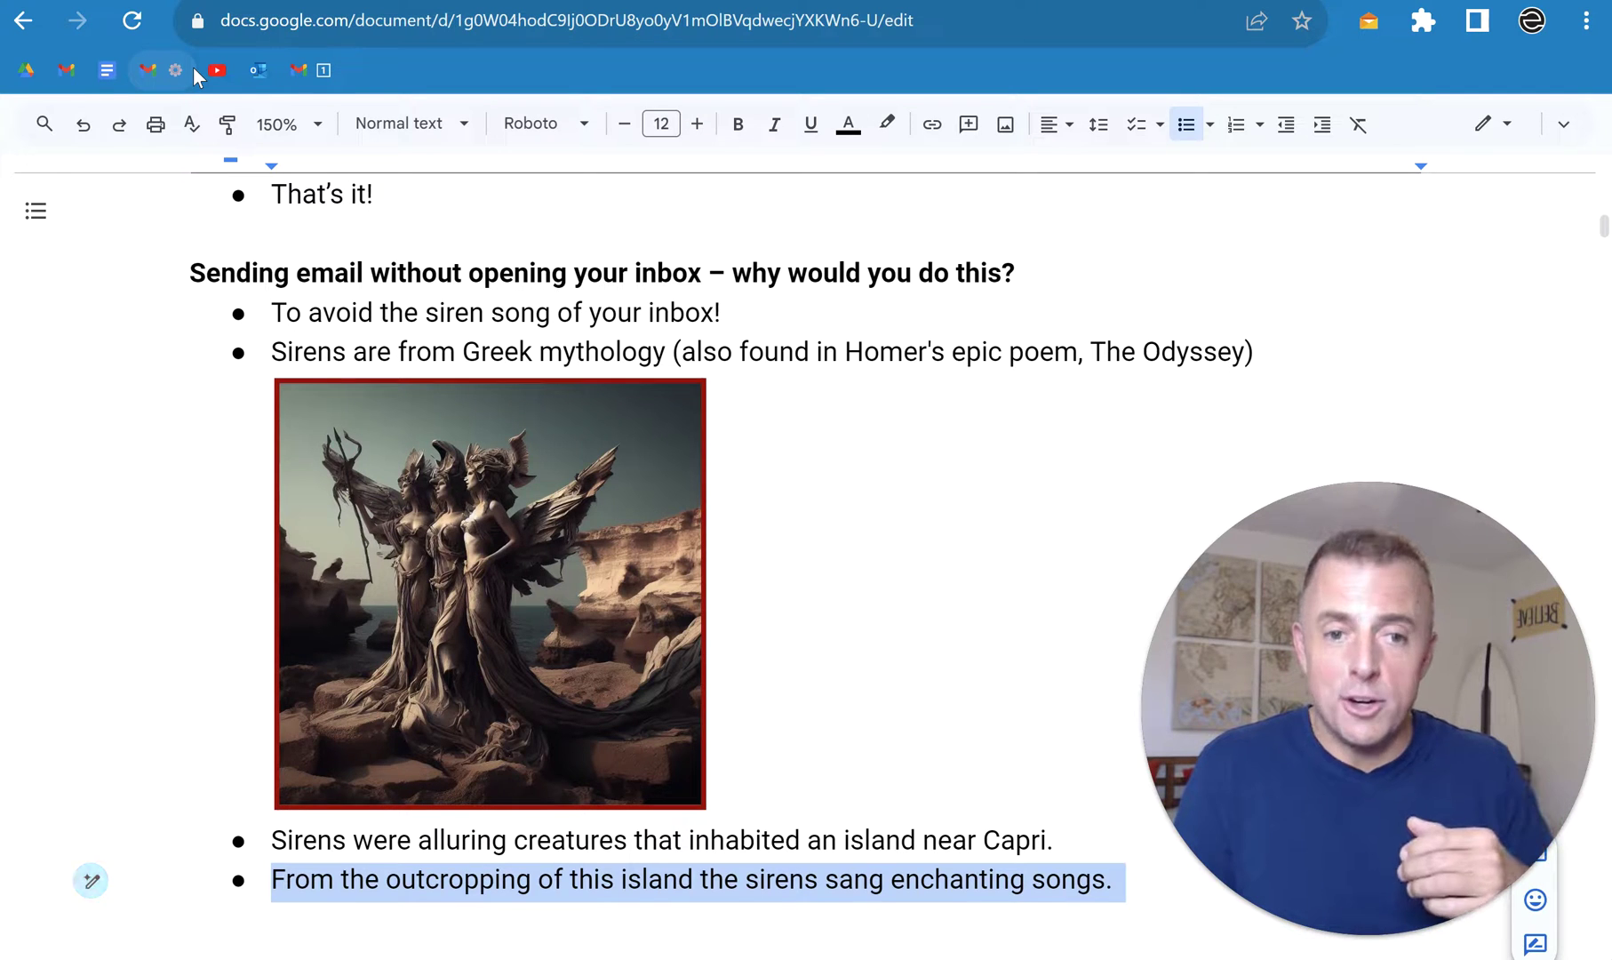
key("ctrl+z")
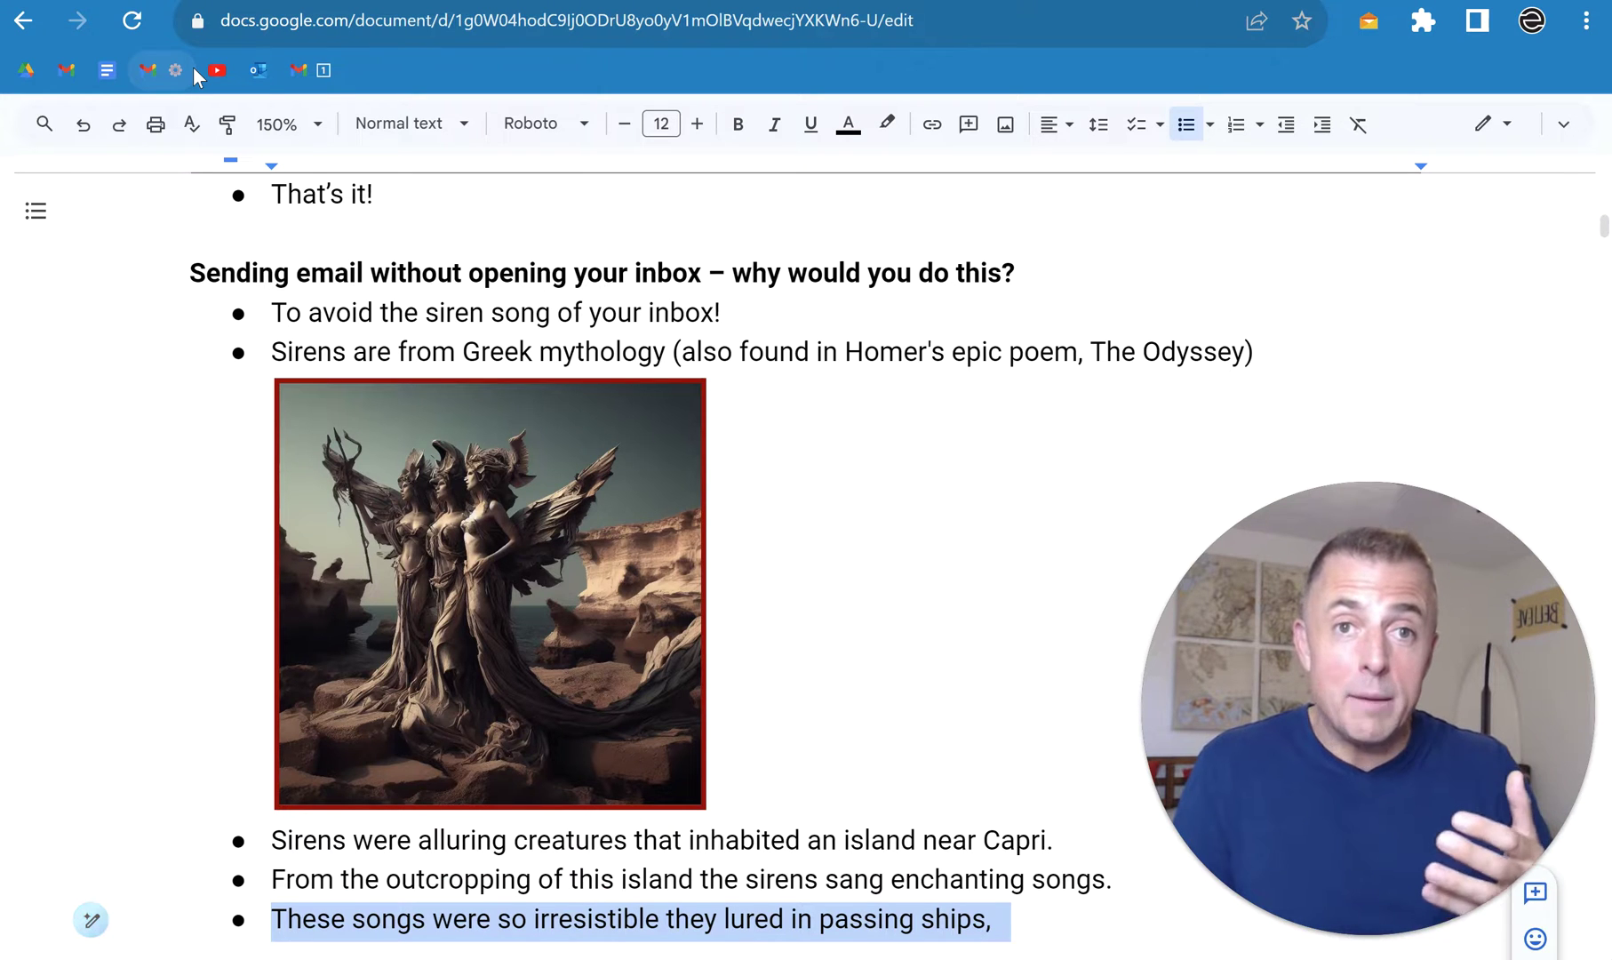
key("ctrl+z")
key("ctrl+z")
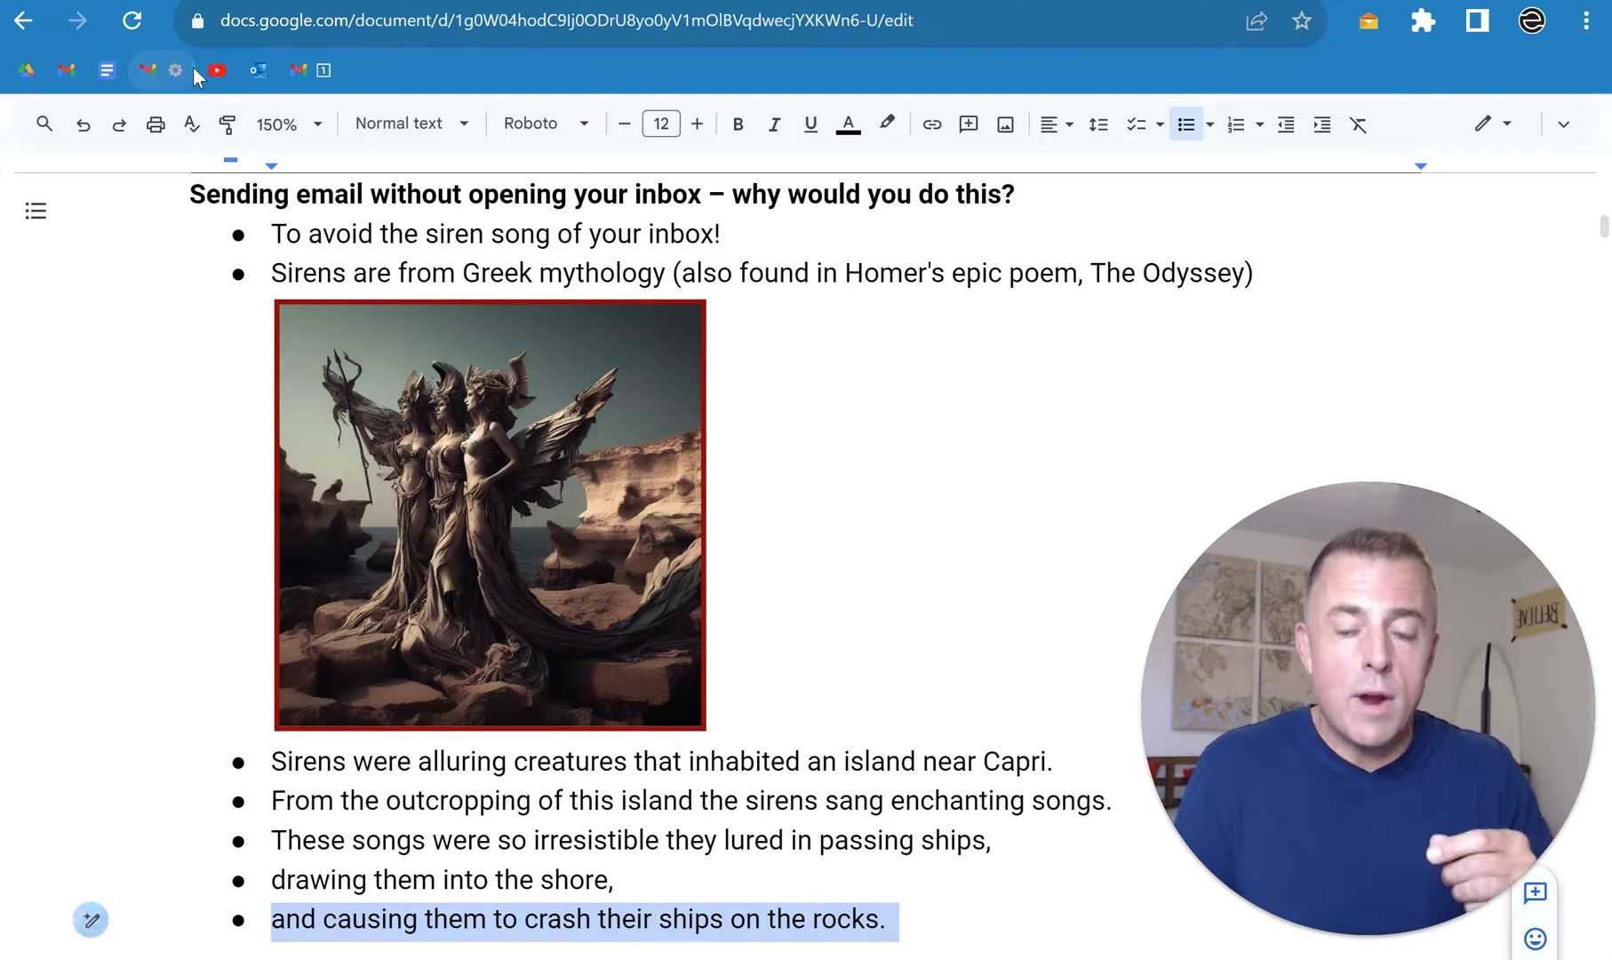
Step: Restore the bullets on wax earplugs, being tied to the ship and willpower drowning, plus the email-in-a-wave image
key("ctrl+z")
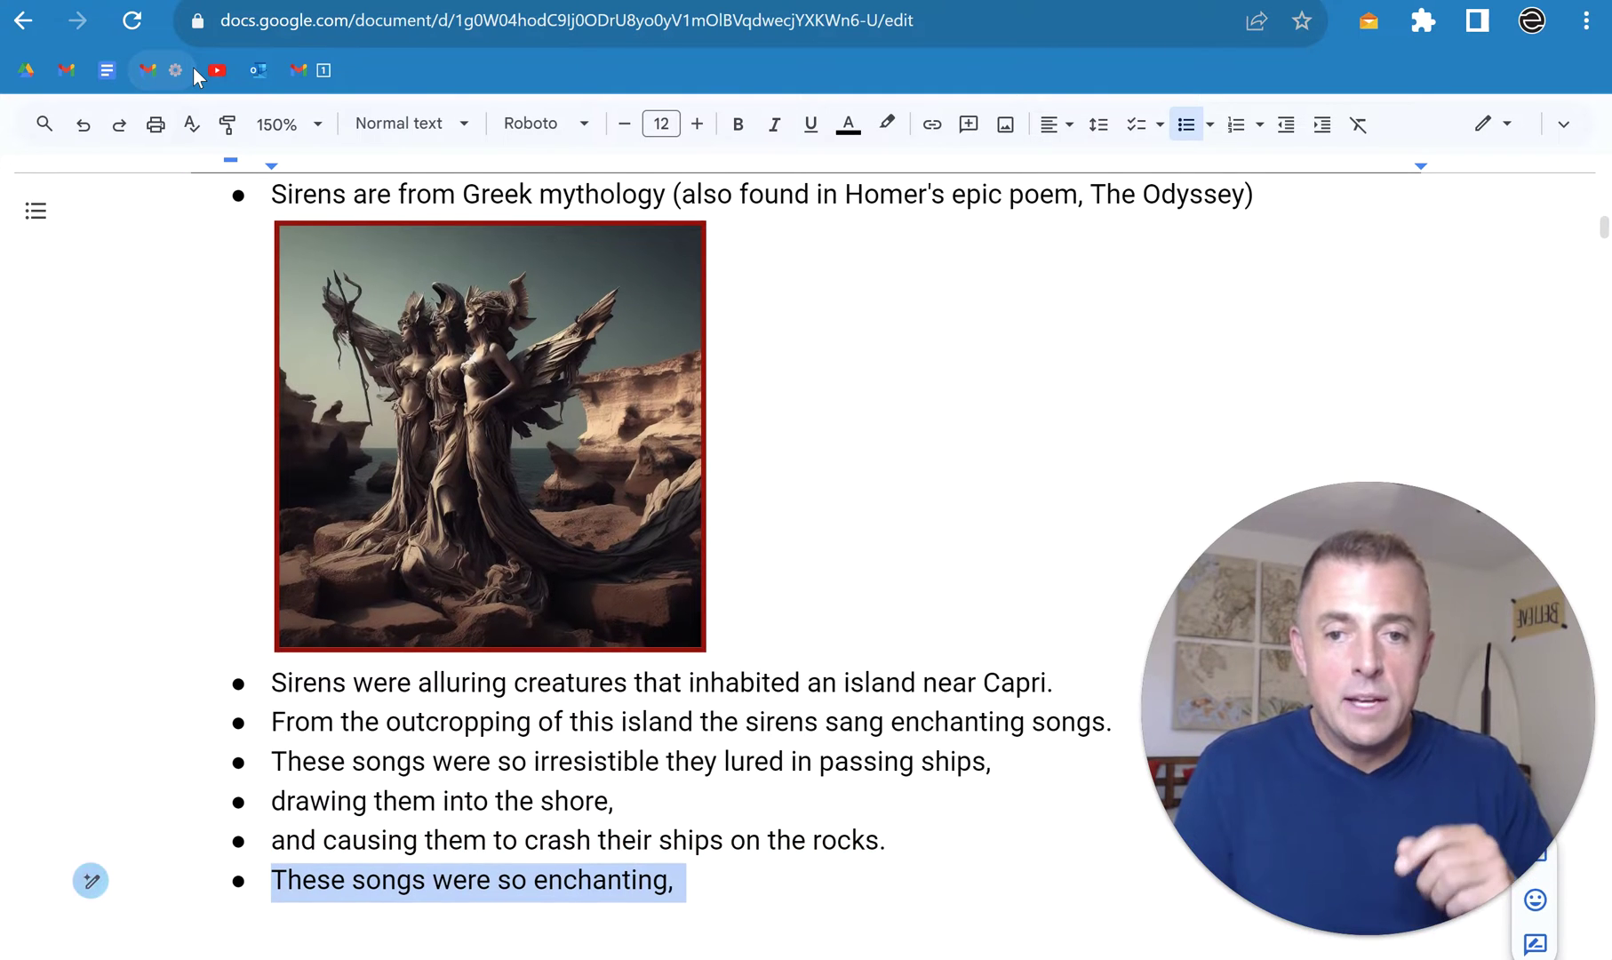
key("ctrl+z")
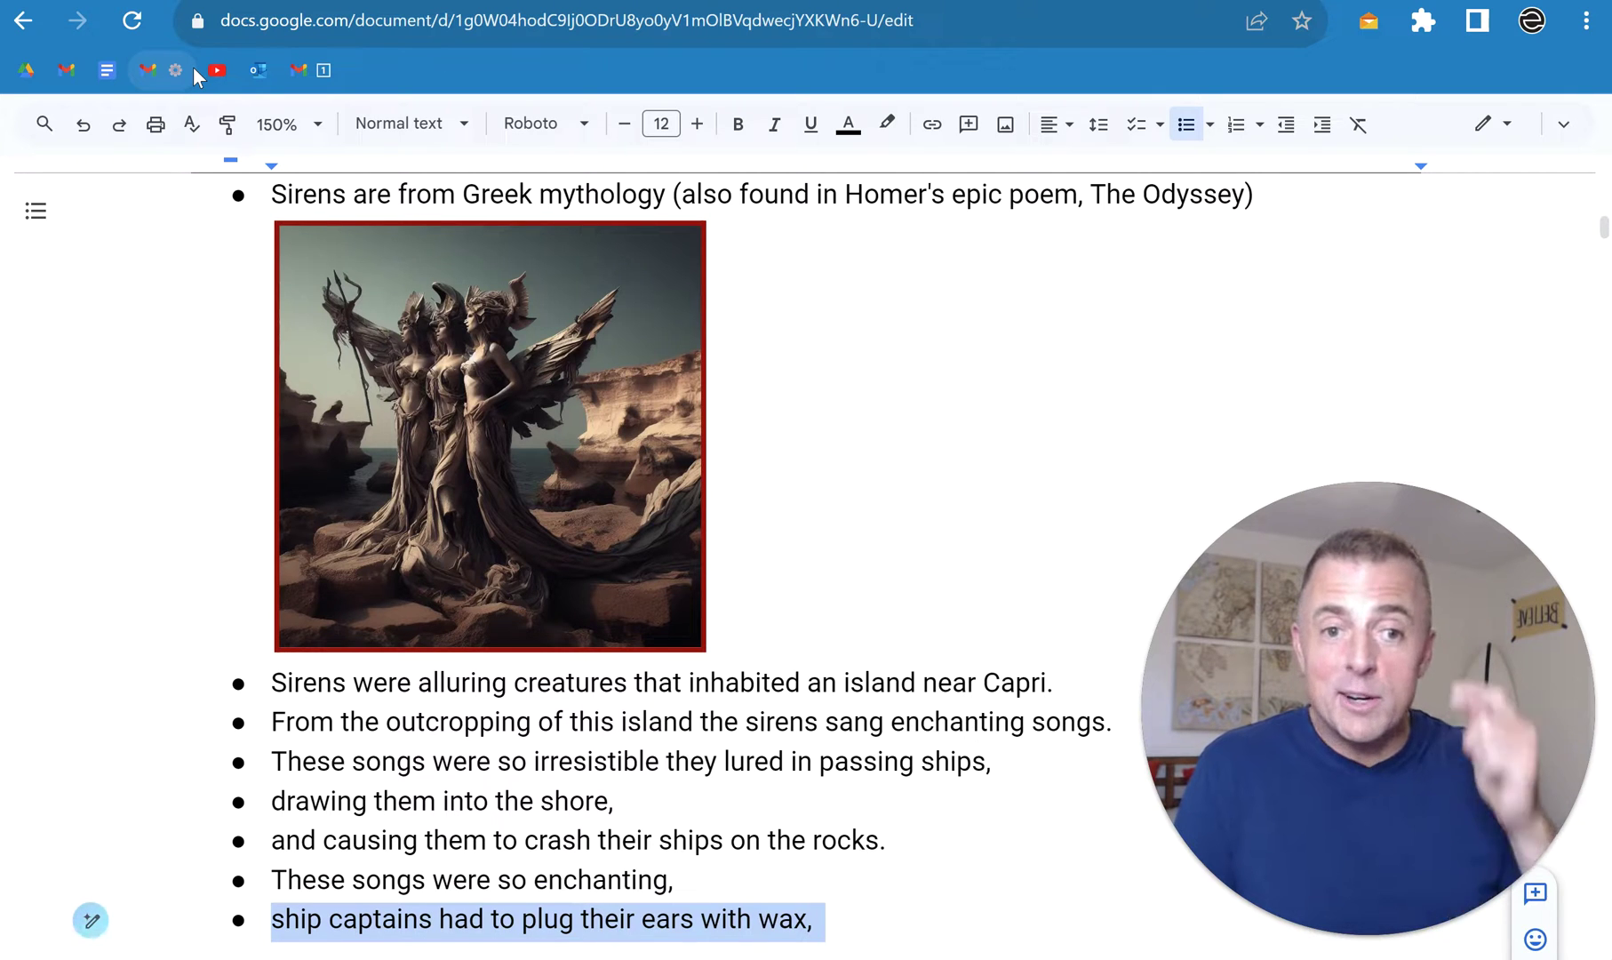
key("ctrl+z")
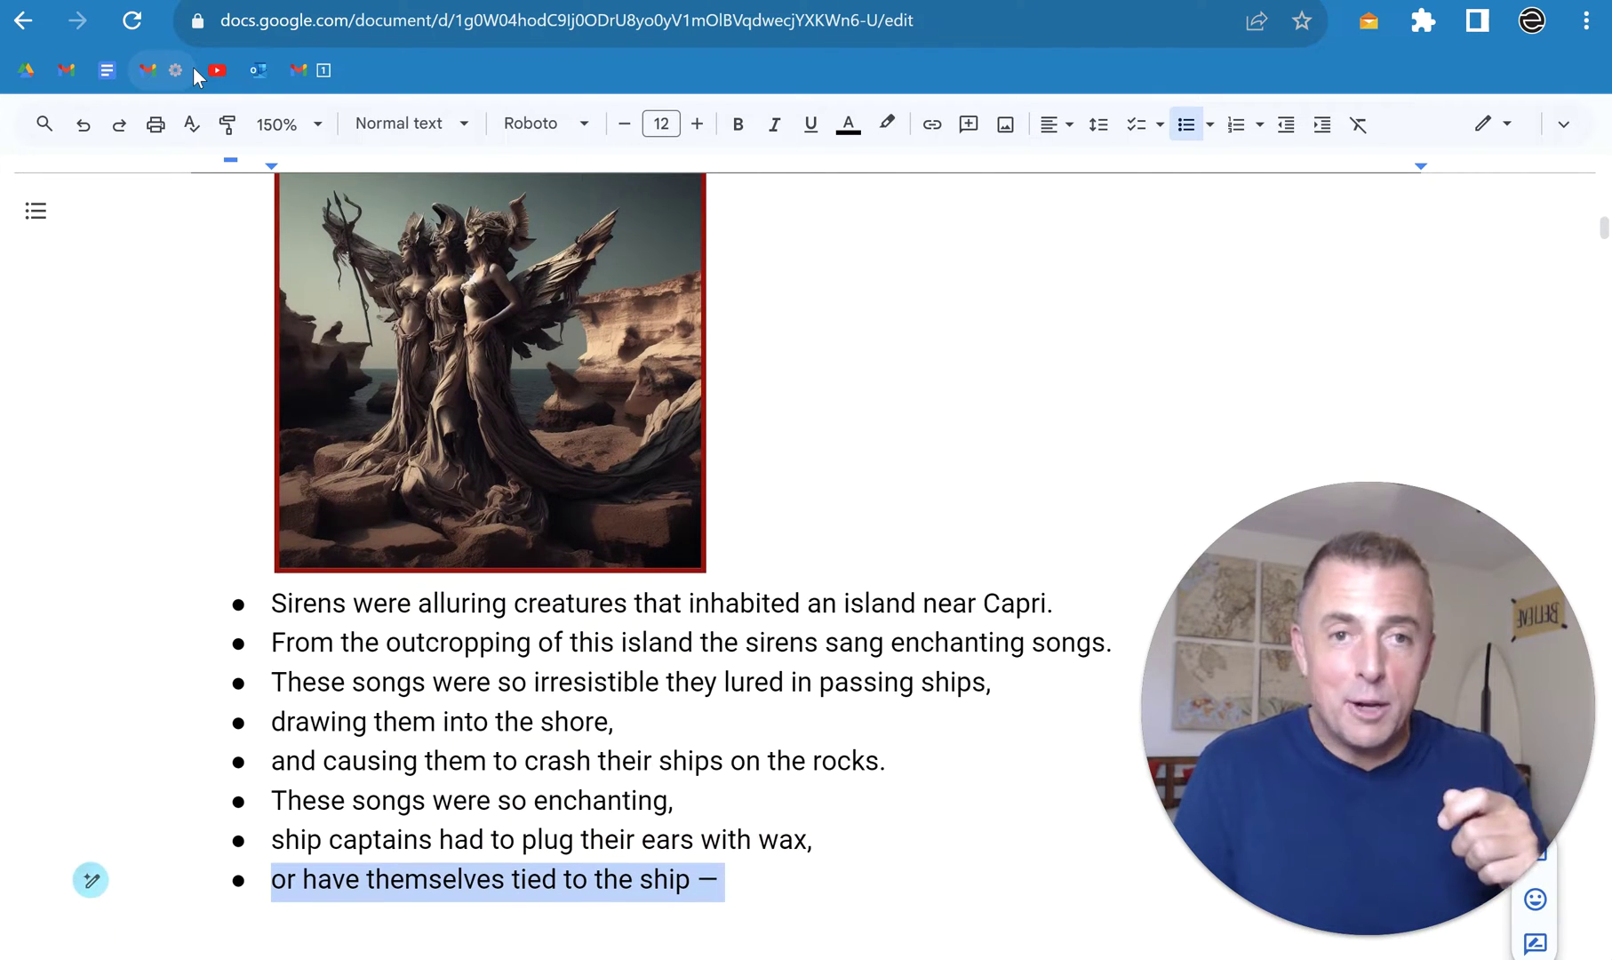
key("ctrl+z")
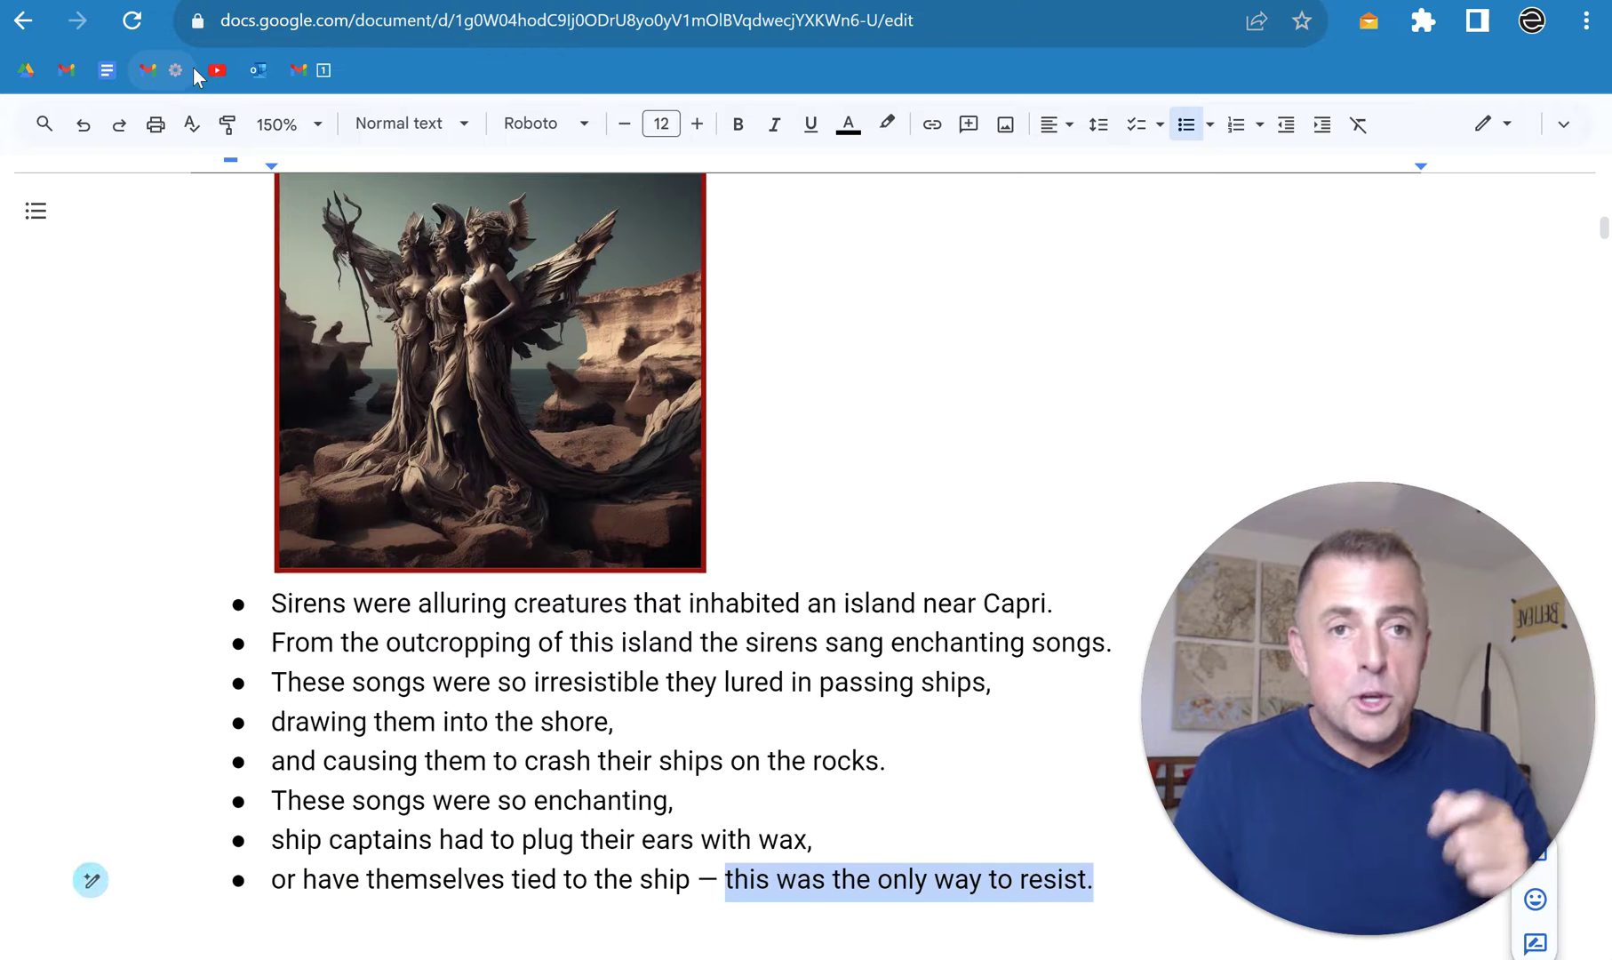
key("ctrl+z")
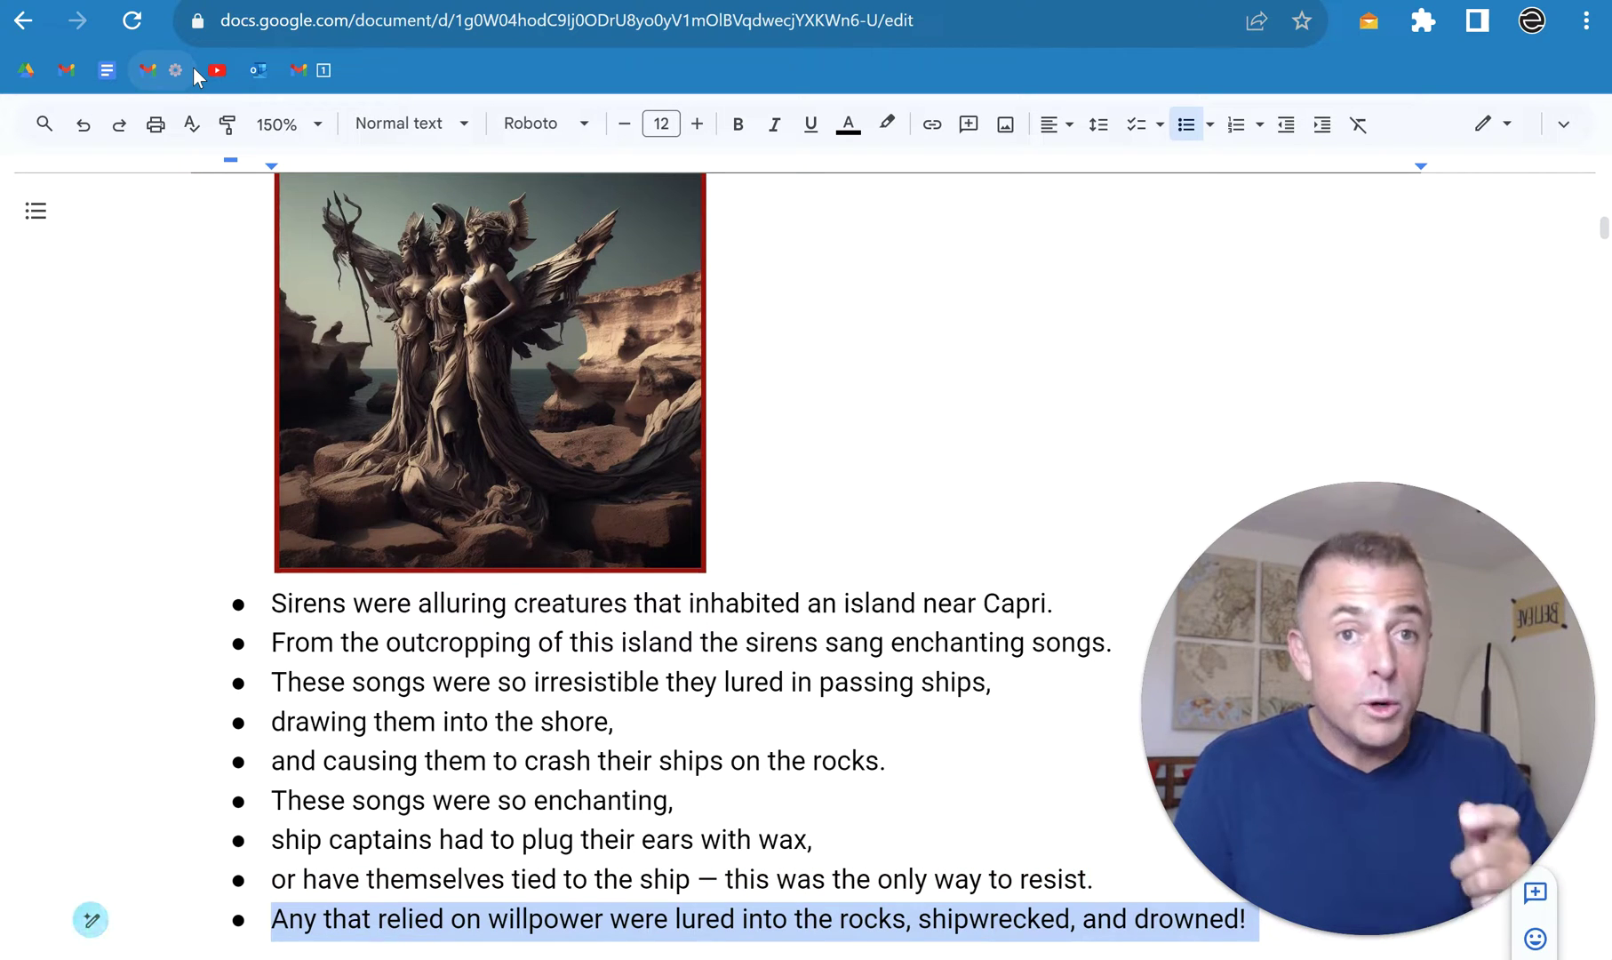
key("ctrl+z")
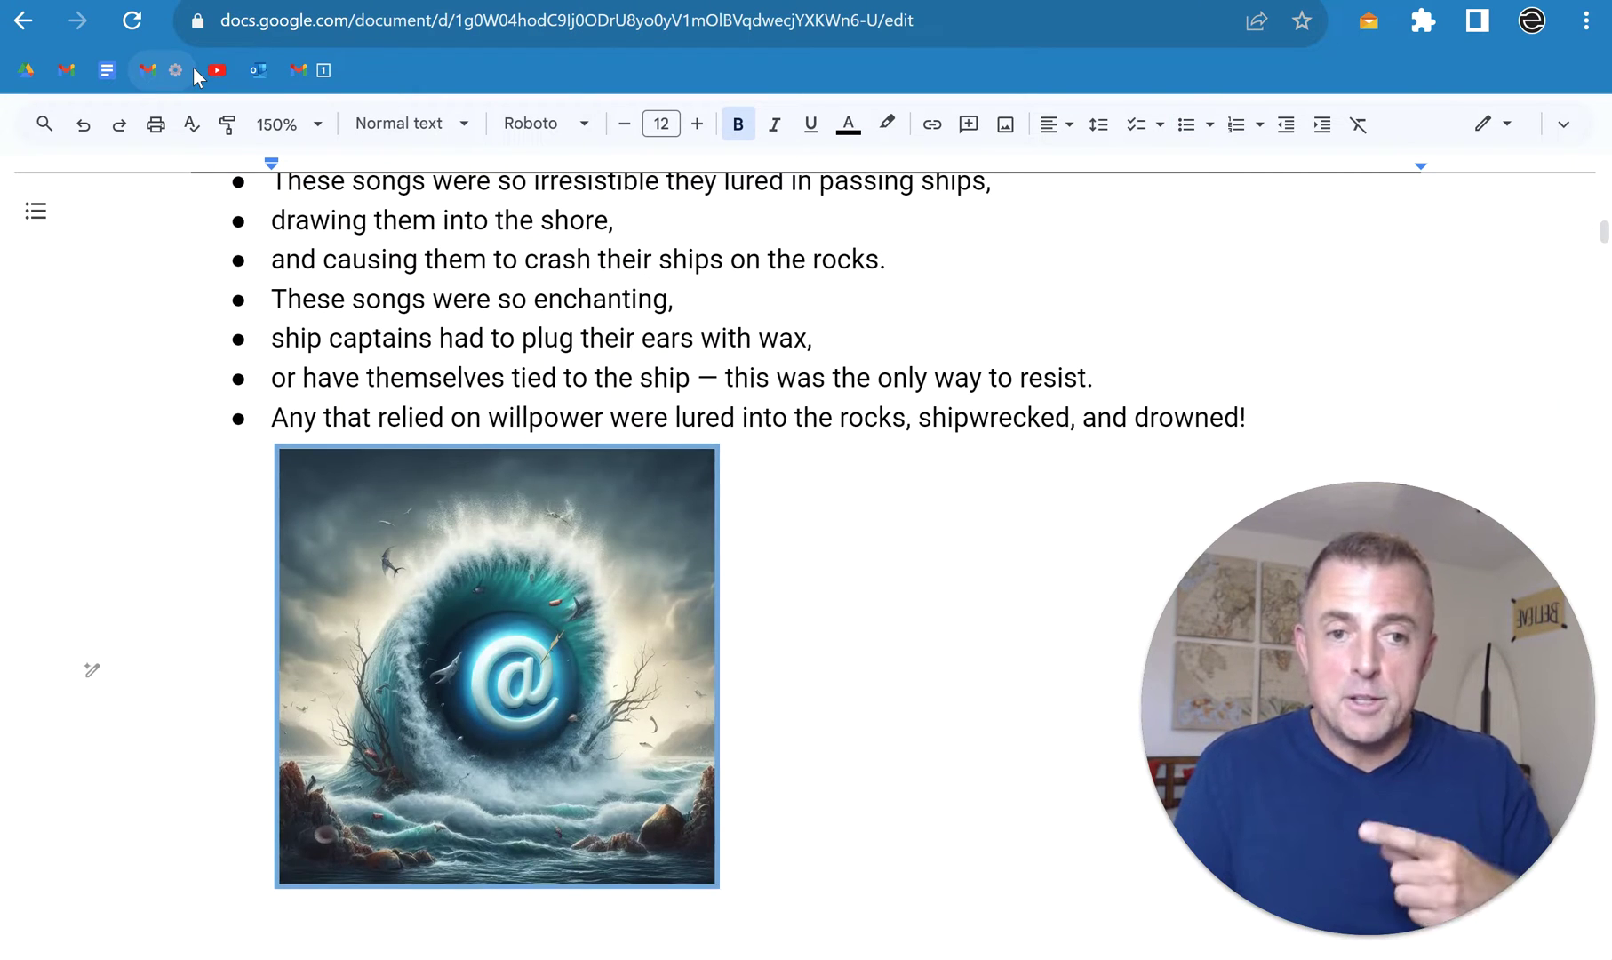
Step: Restore bullets: inbox isn't an enchanting creature, allure as strong, willpower futile, opening your inbox, ancient mariners
key("ctrl+z")
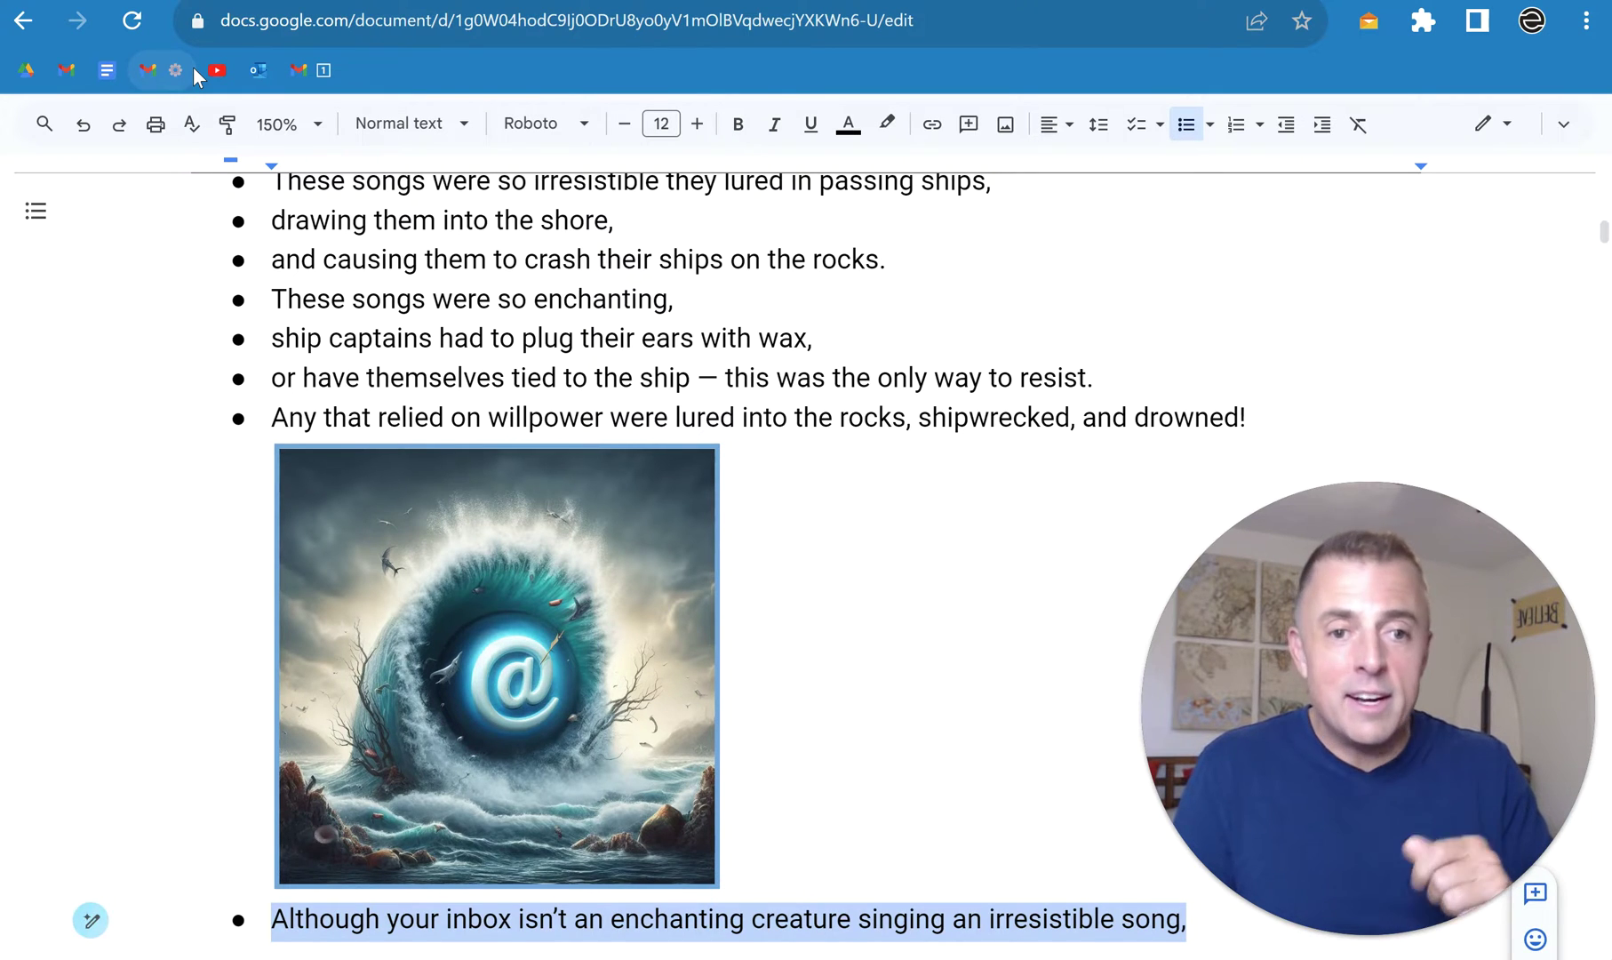
key("ctrl+z")
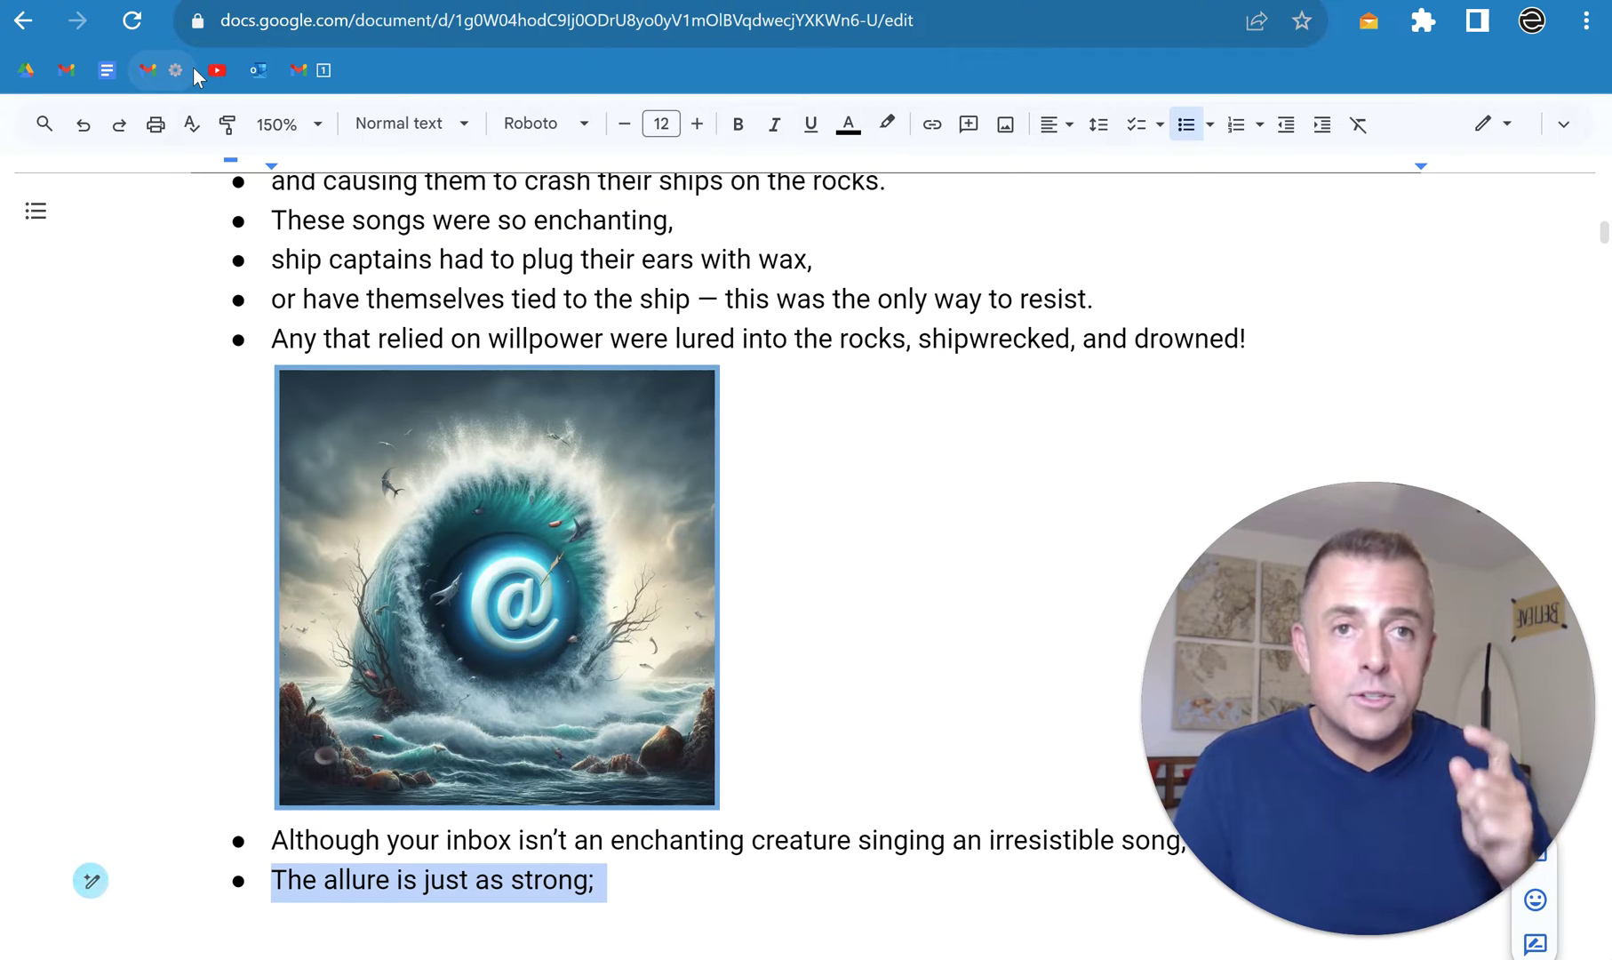
key("ctrl+z")
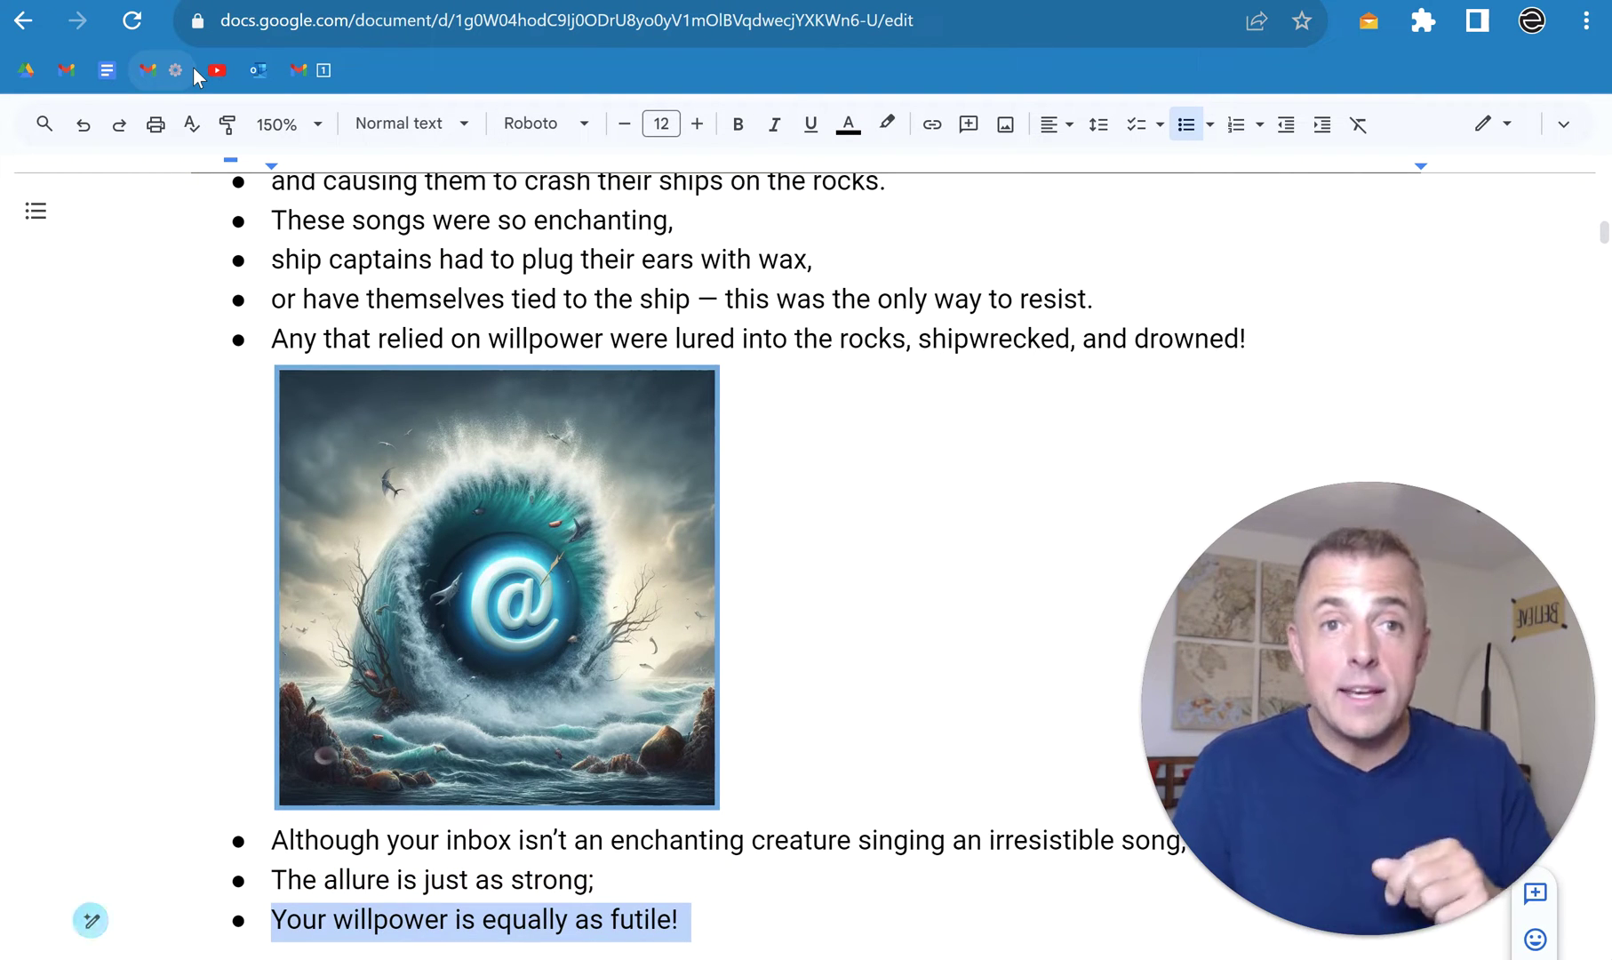
key("Down")
key("shift+Home")
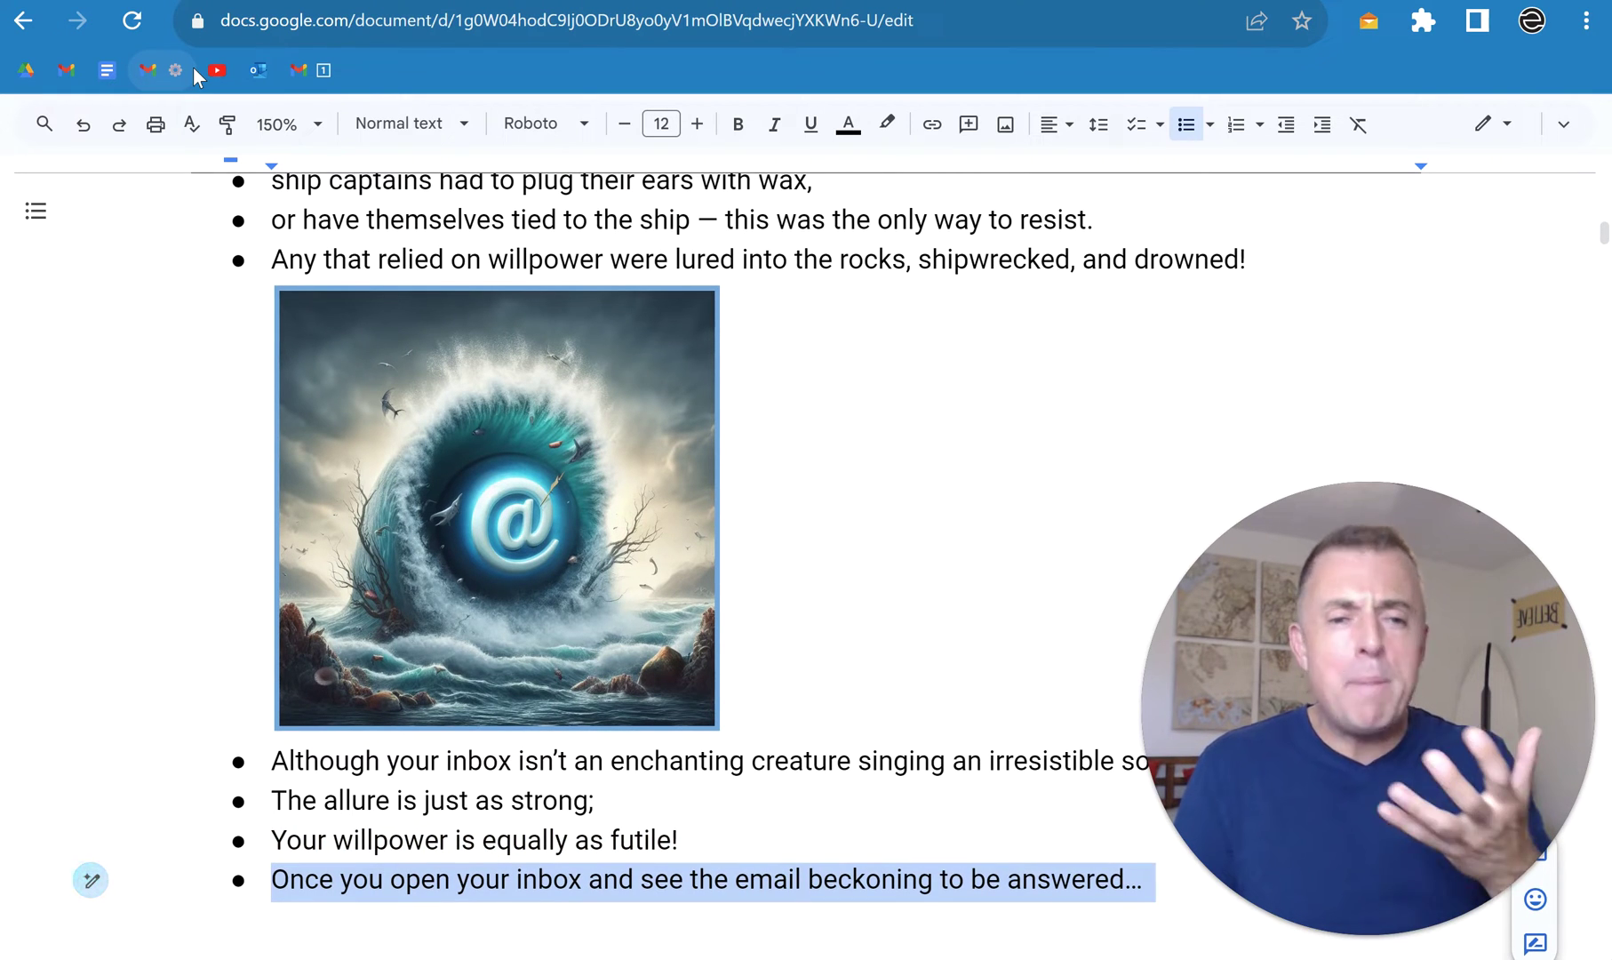
key("Down")
key("shift+Home")
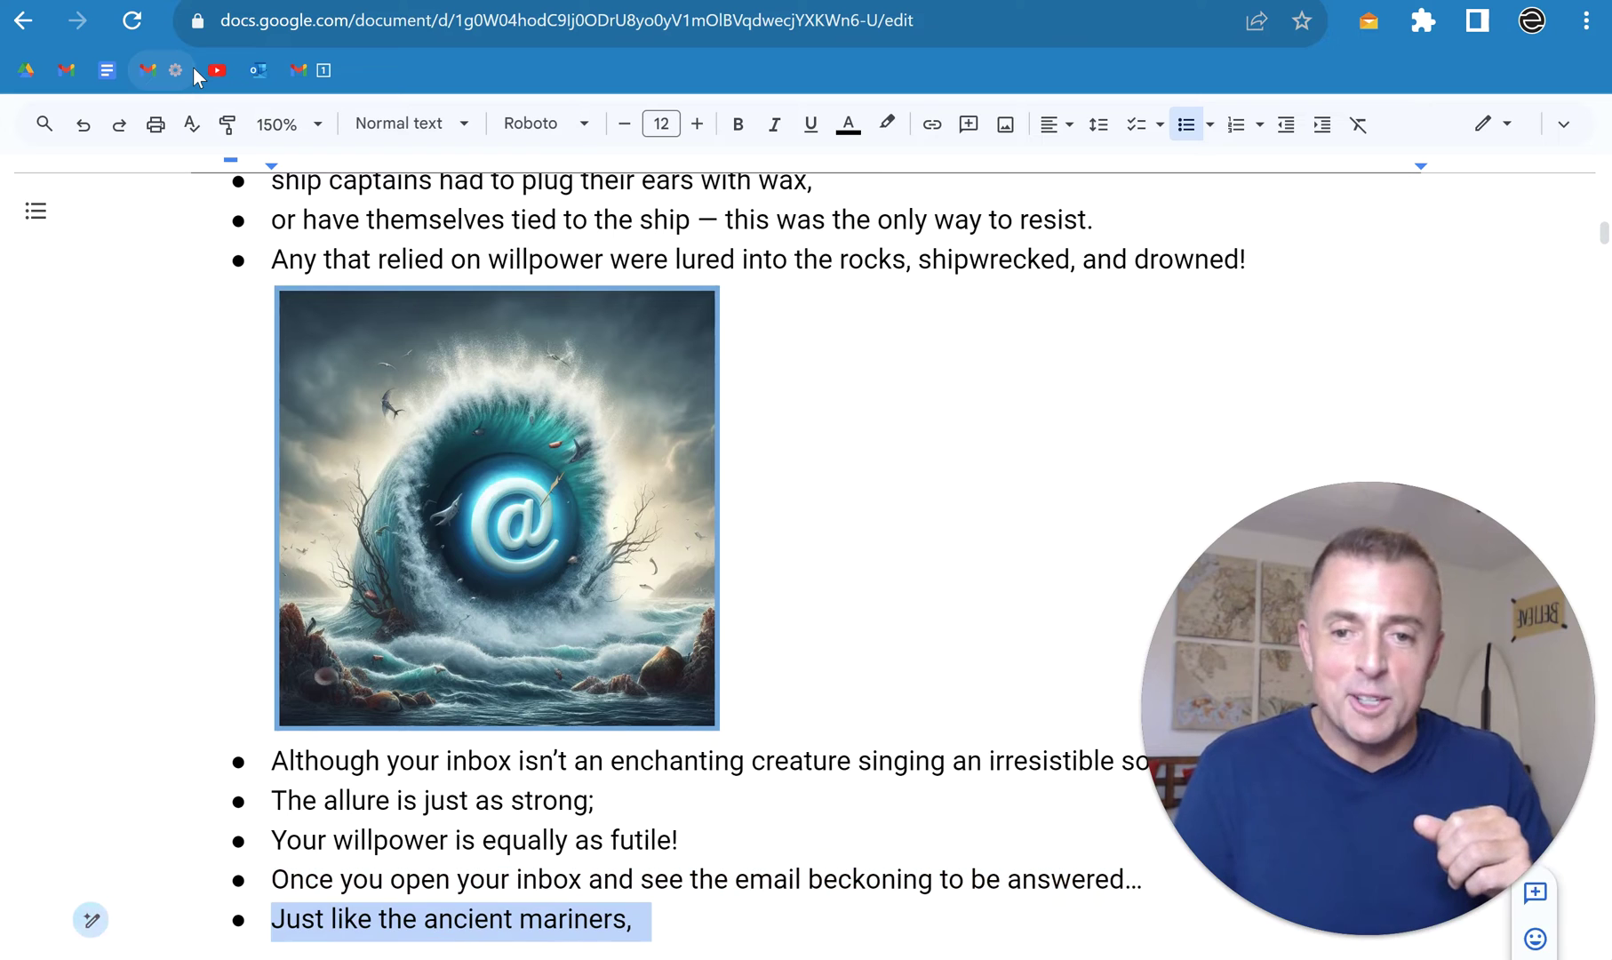
Step: Restore bullets on productivity doomed or hijacked, 'Avoid the siren song!', sending without the inbox, and picking a method
key("Down")
key("shift+Home")
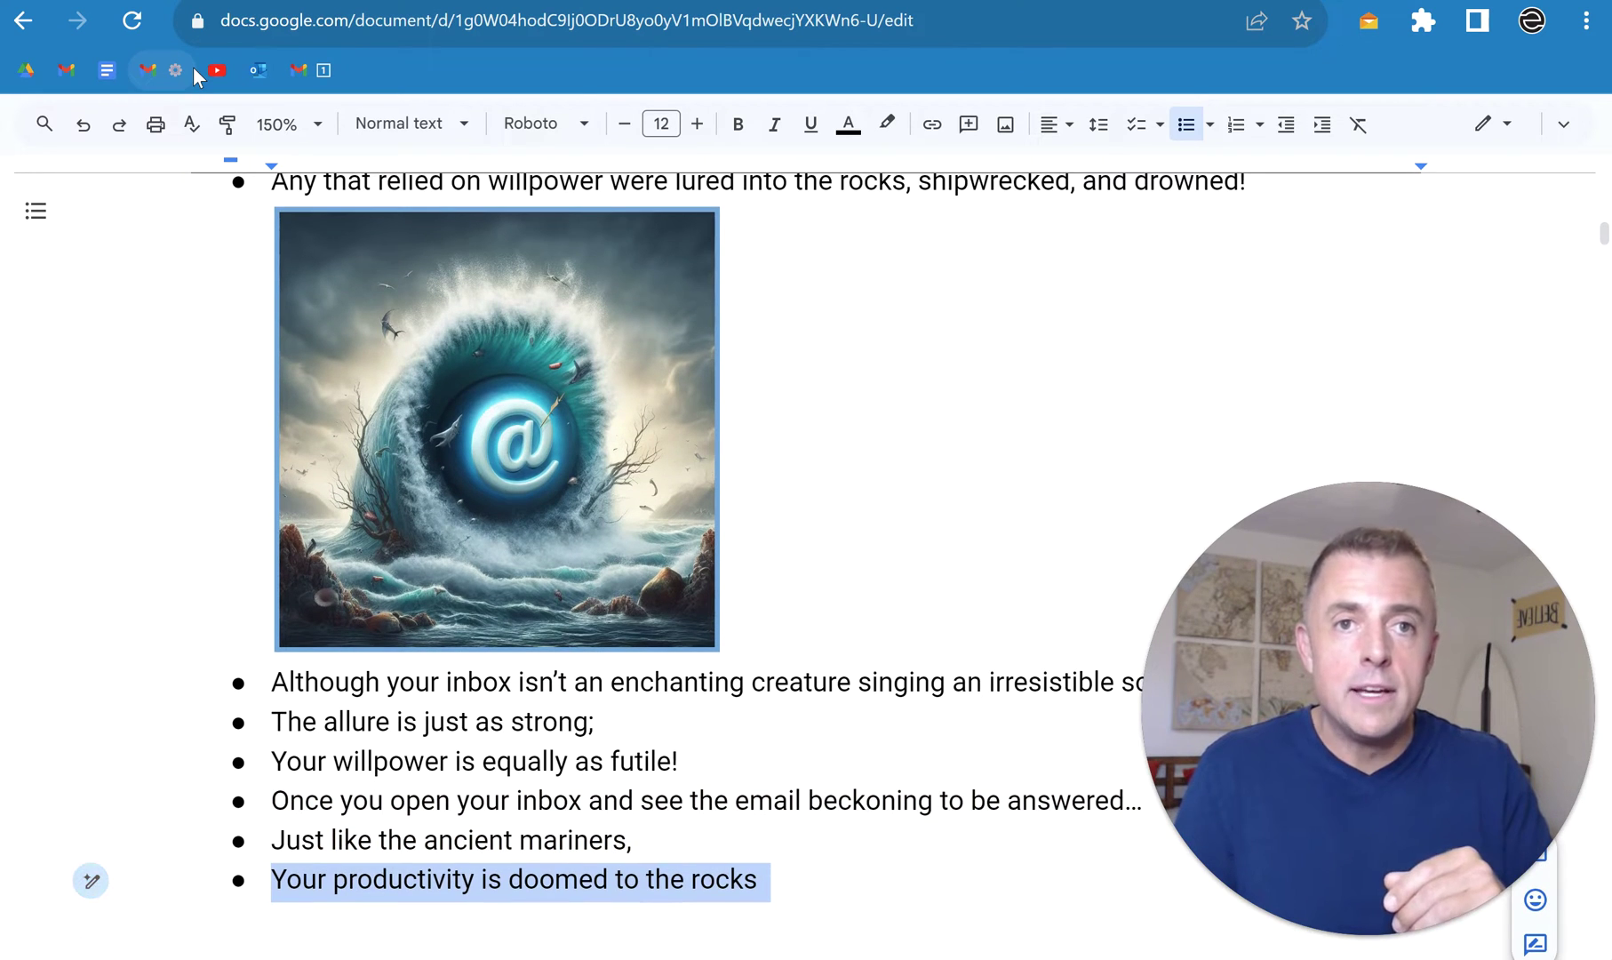
key("Down")
key("shift+Home")
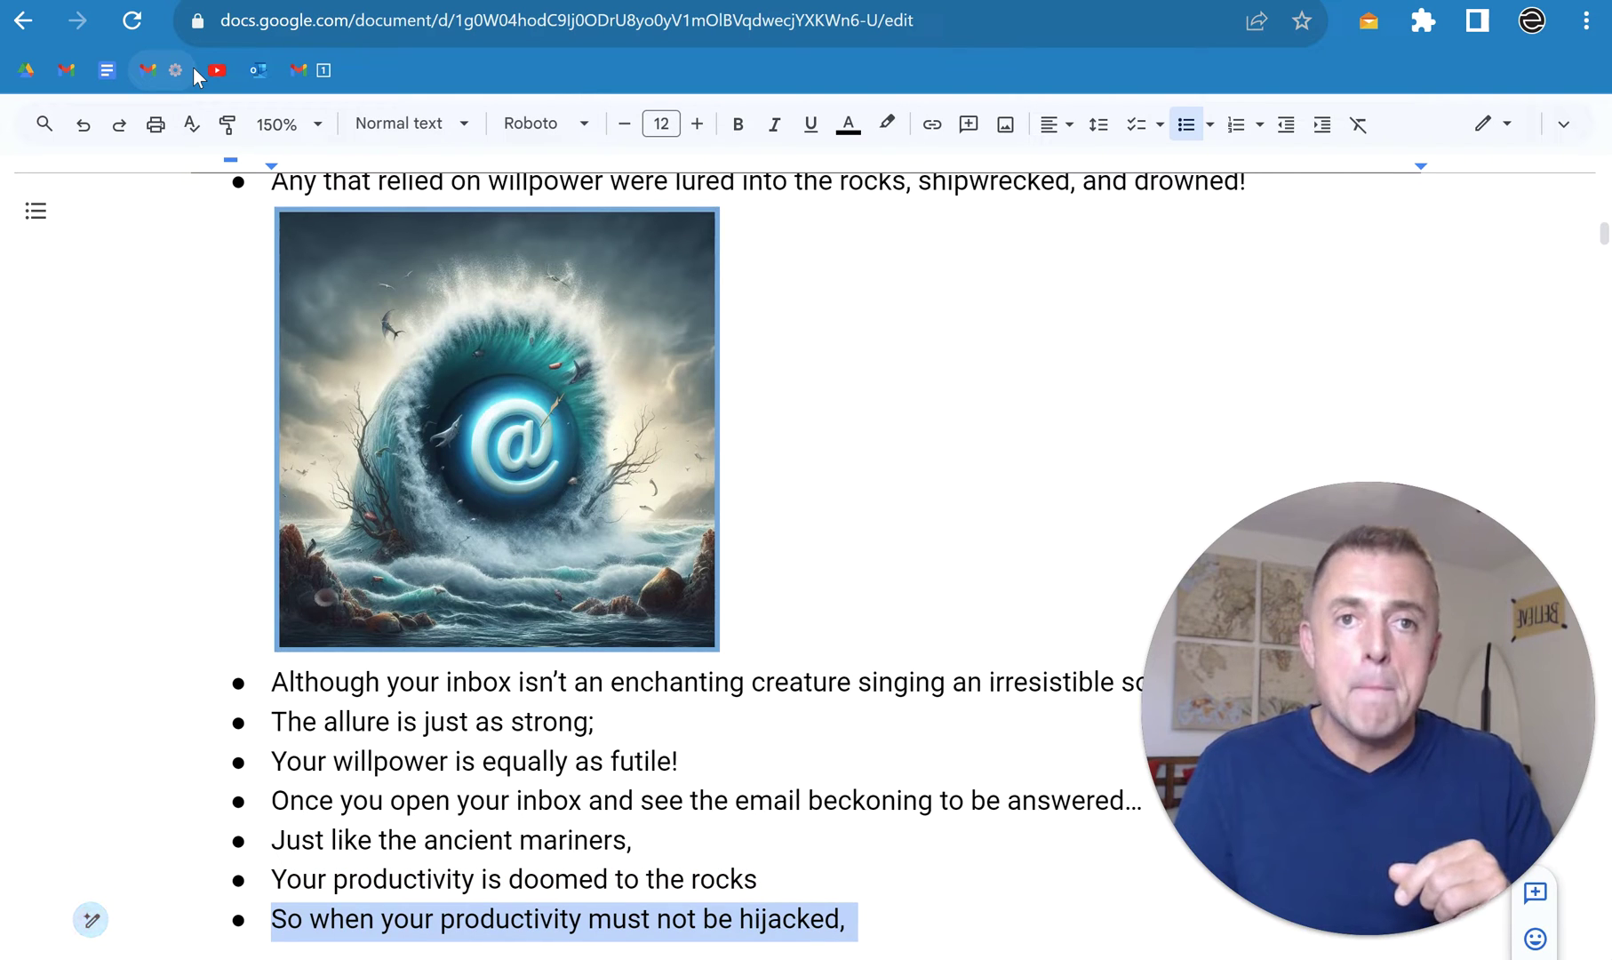
key("Down")
key("shift+Home")
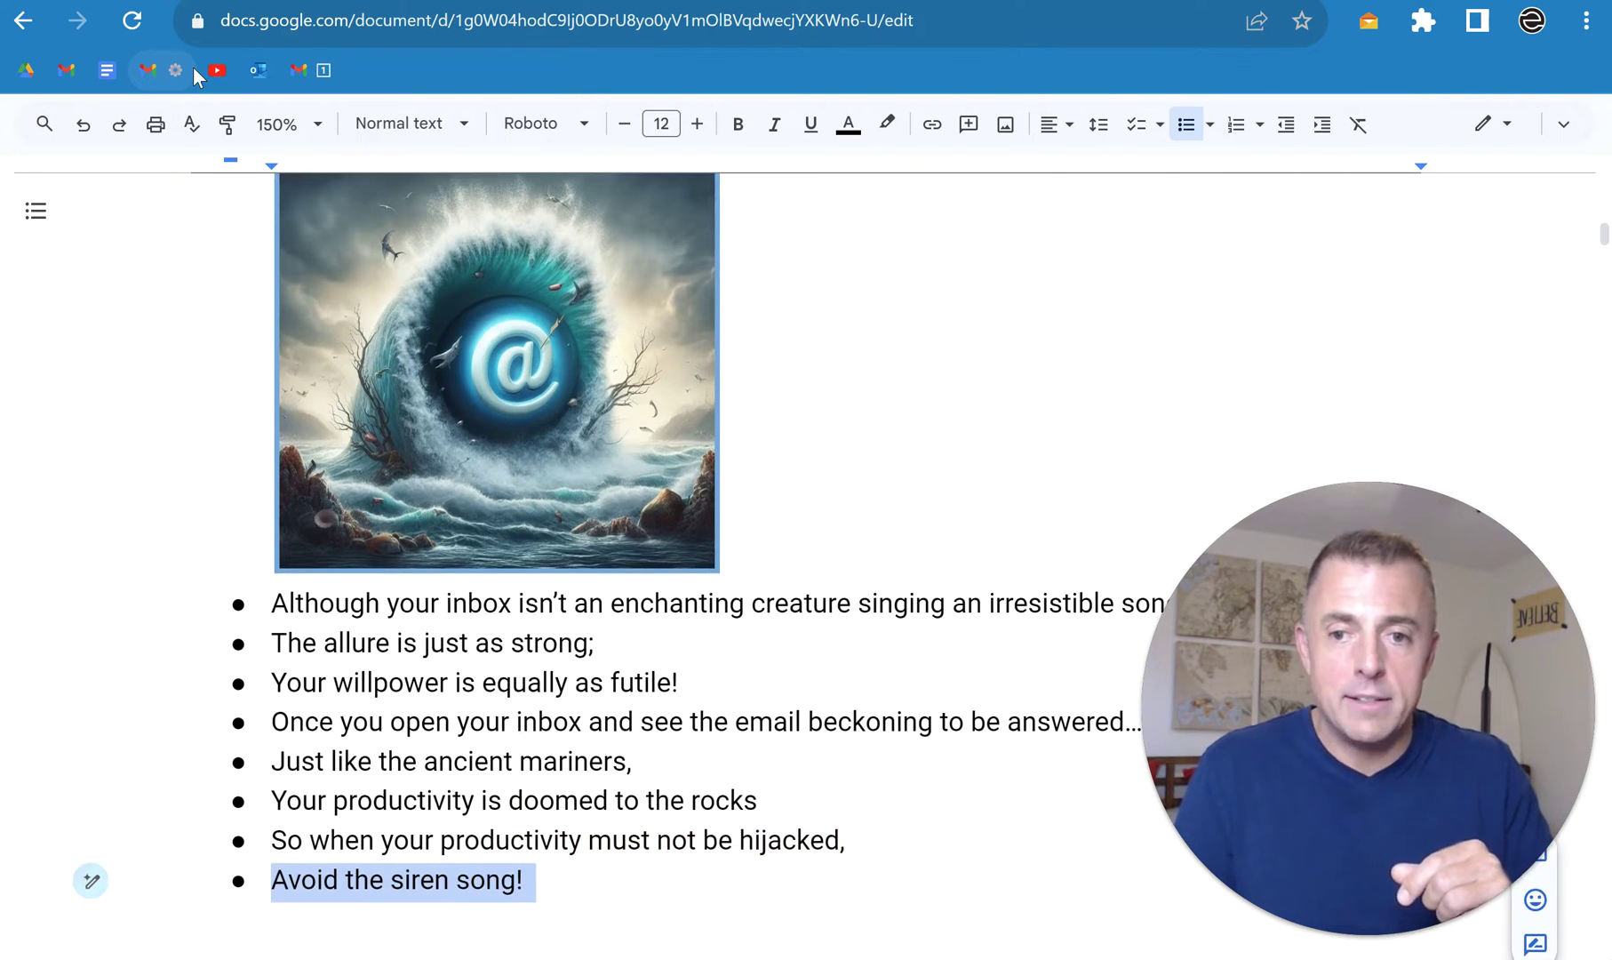
key("Down")
key("shift+Home")
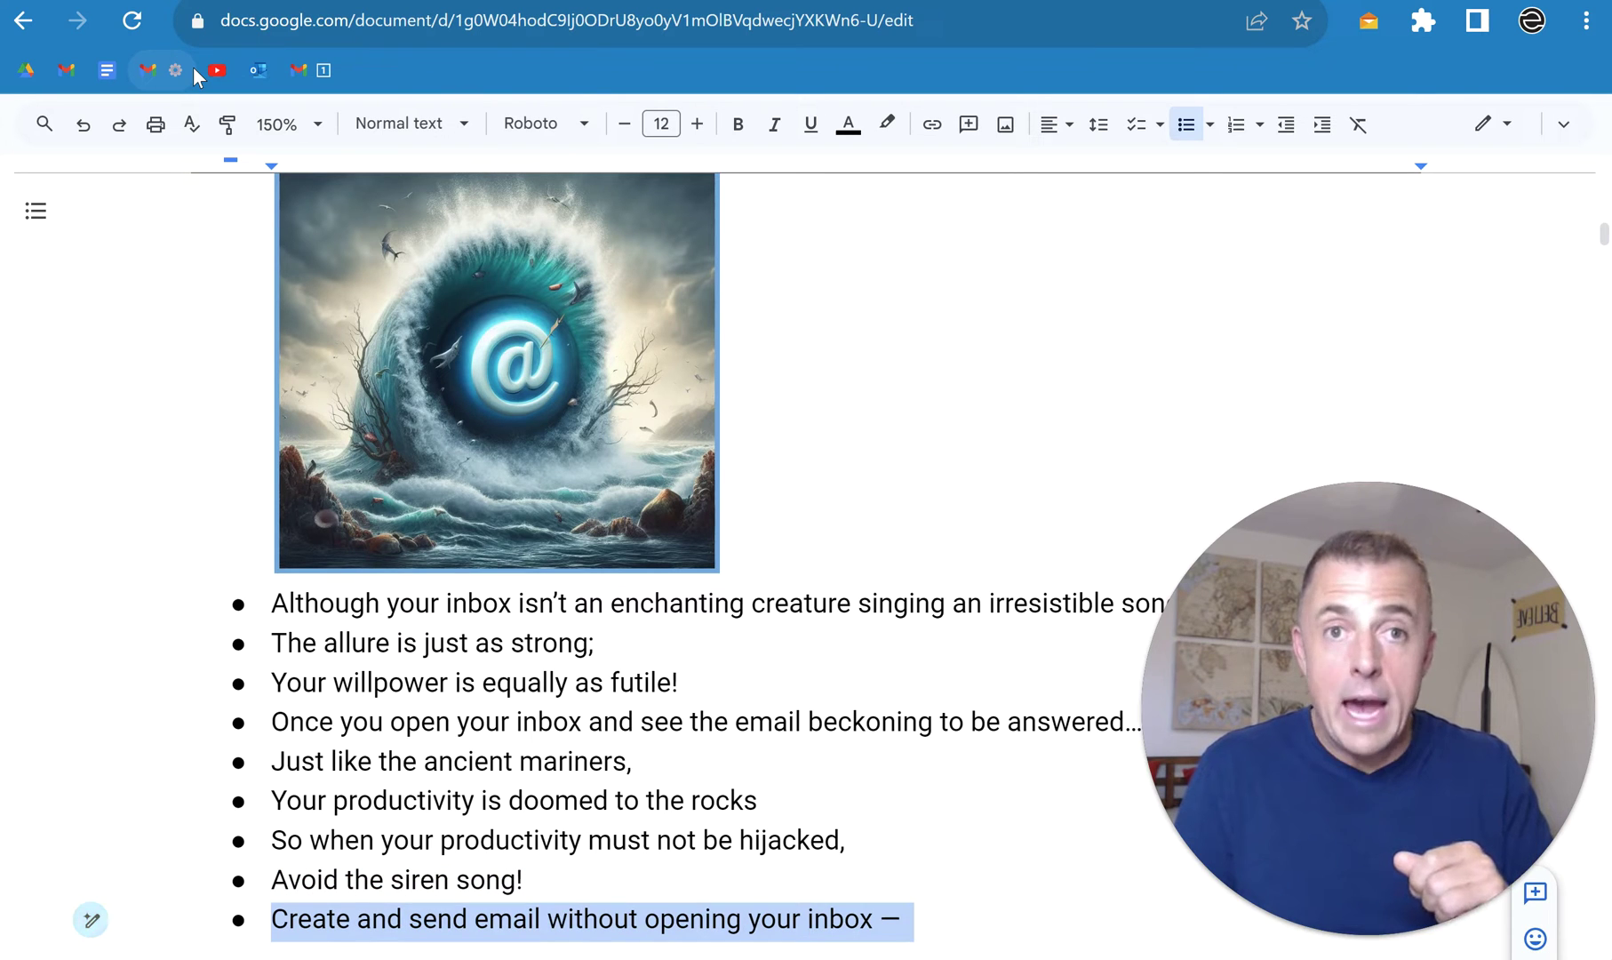
key("Down")
key("shift+Home")
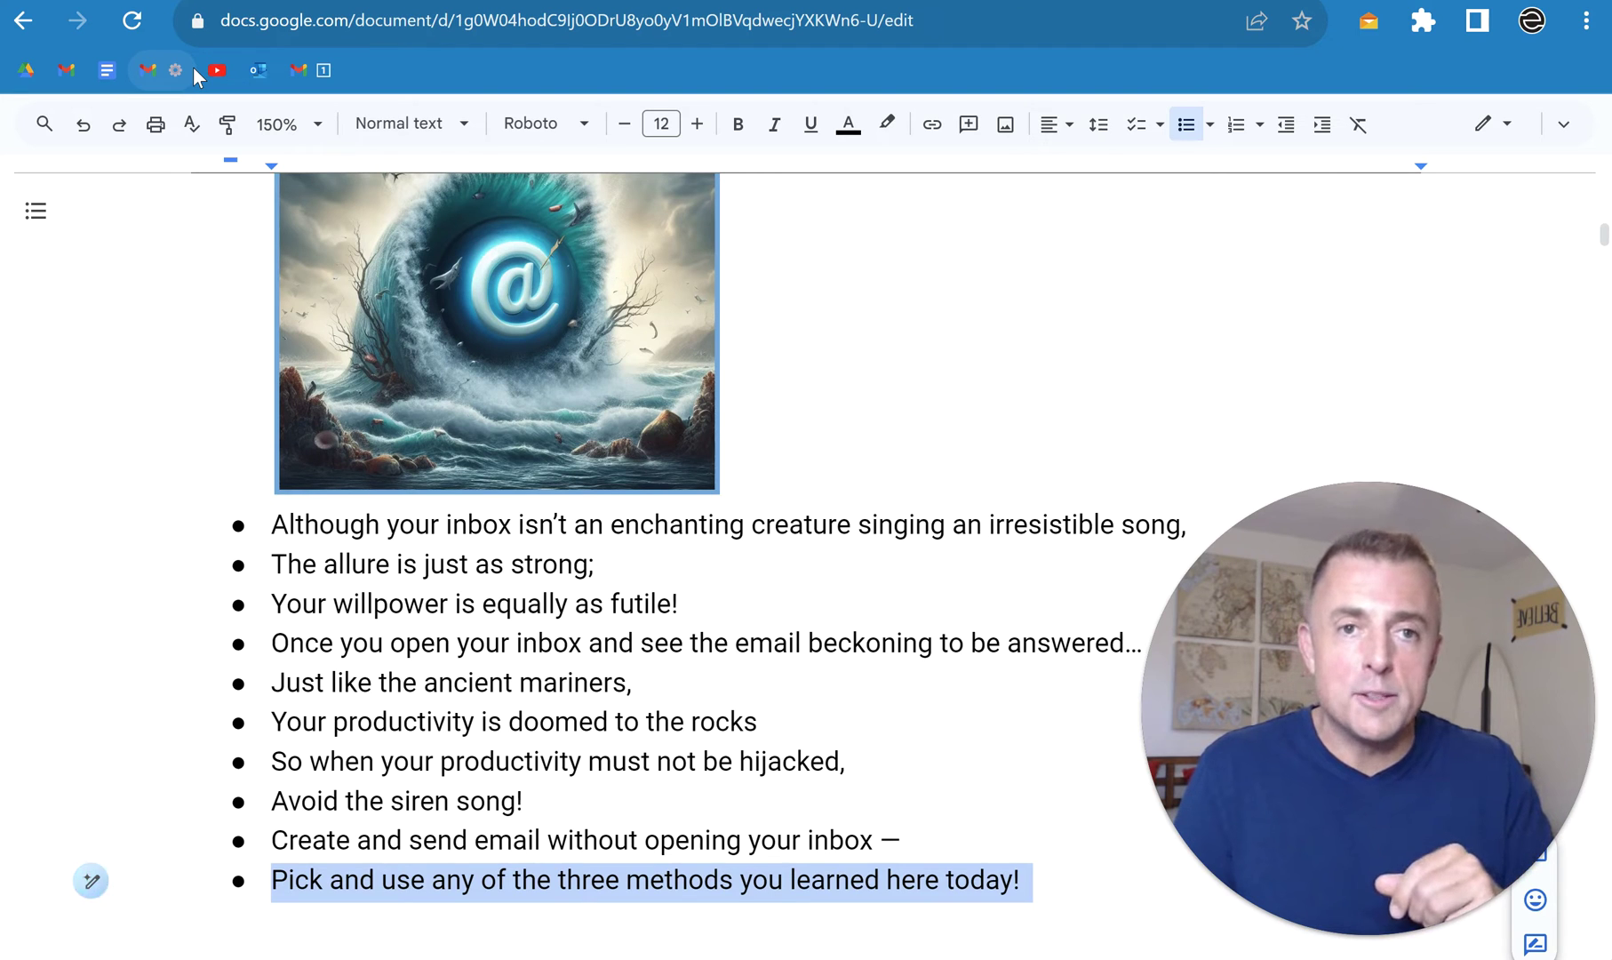
Step: Restore 'Thanks for watching!' and the 'Don't forget' list: Linked goodness below, Like/subscribe/share, Leave questions
key("Down")
key("Down")
key("shift+Home")
key("Down")
key("Down")
key("shift+Home")
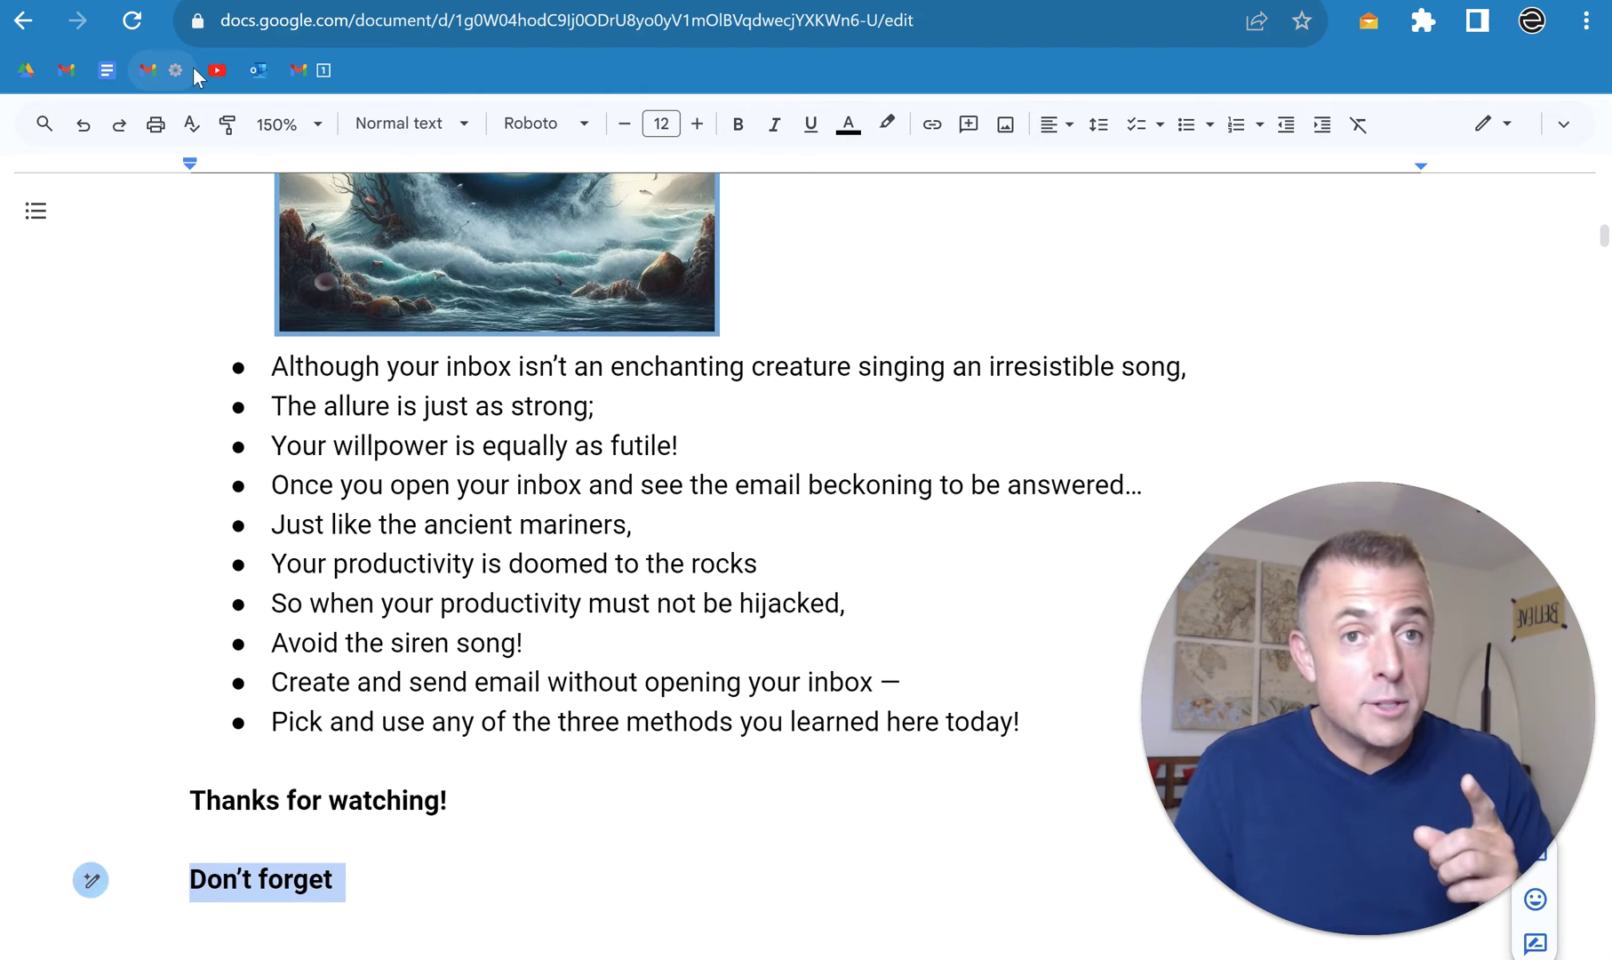
key("Down")
key("shift+Home")
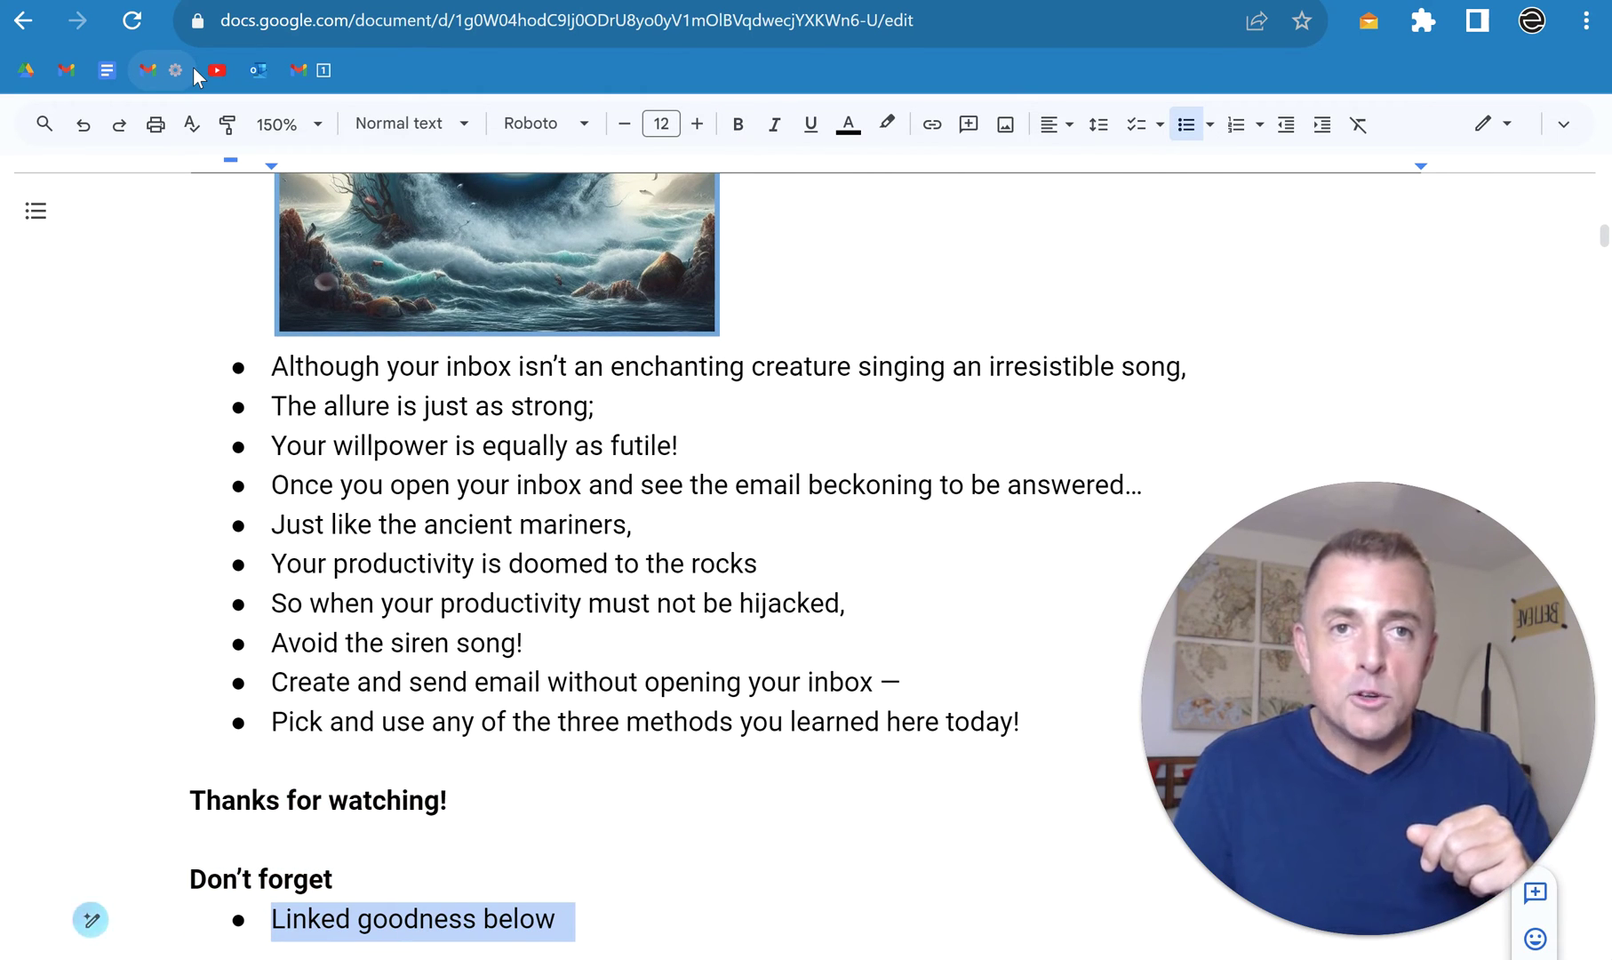
key("Down")
key("shift+Home")
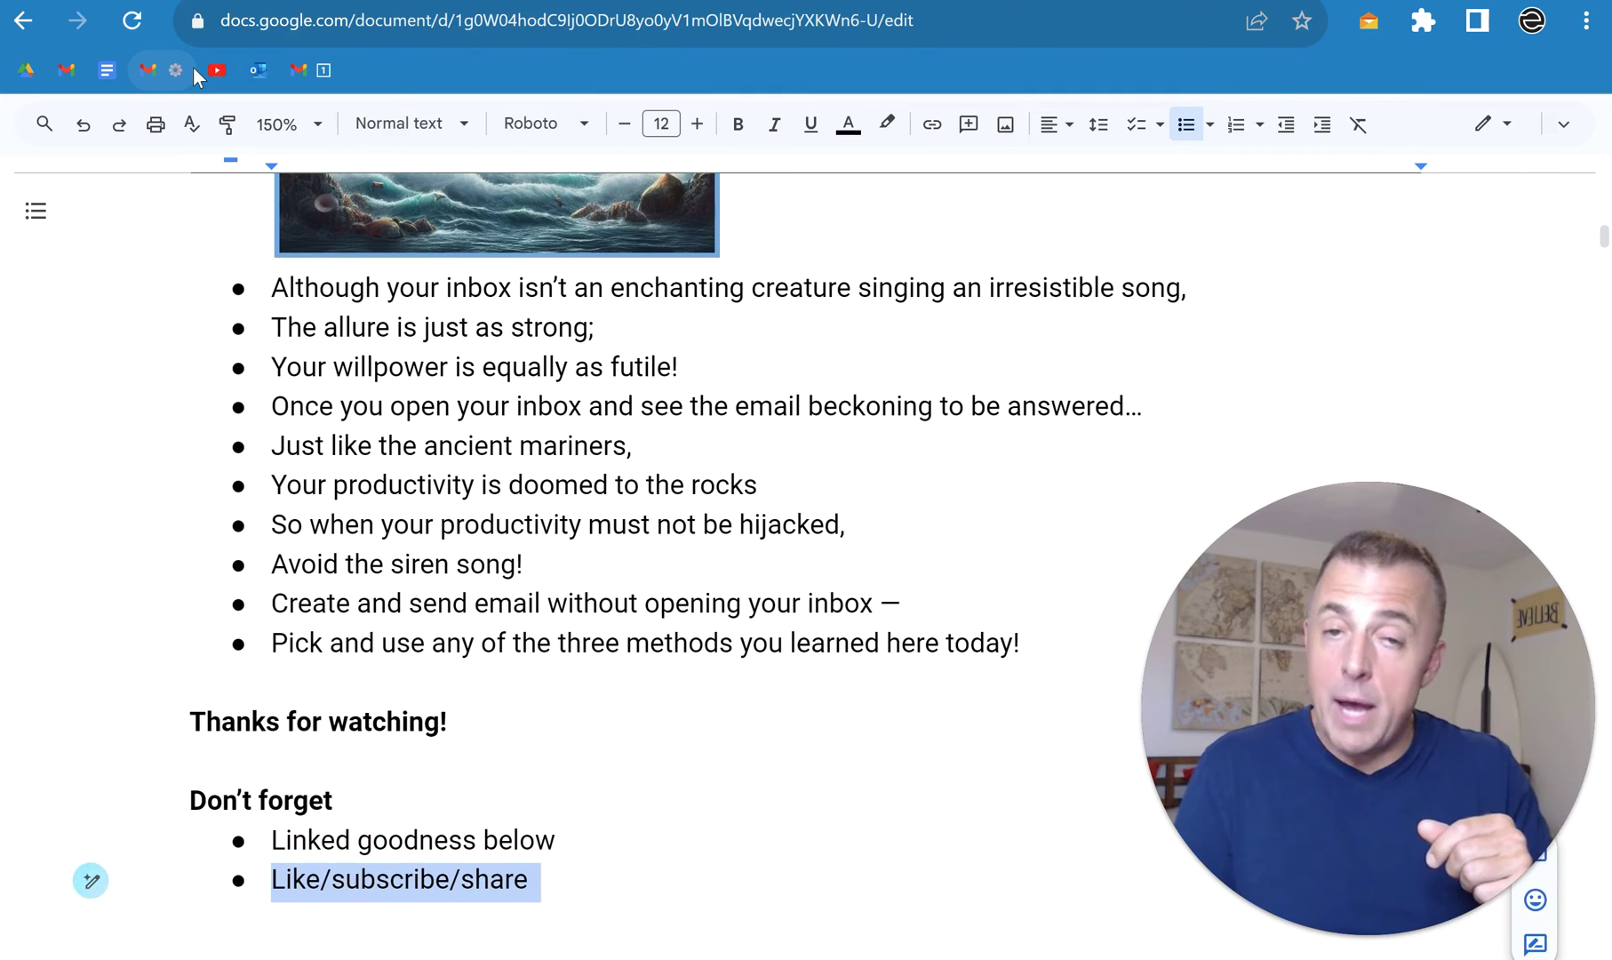
key("Down")
key("shift+Down")
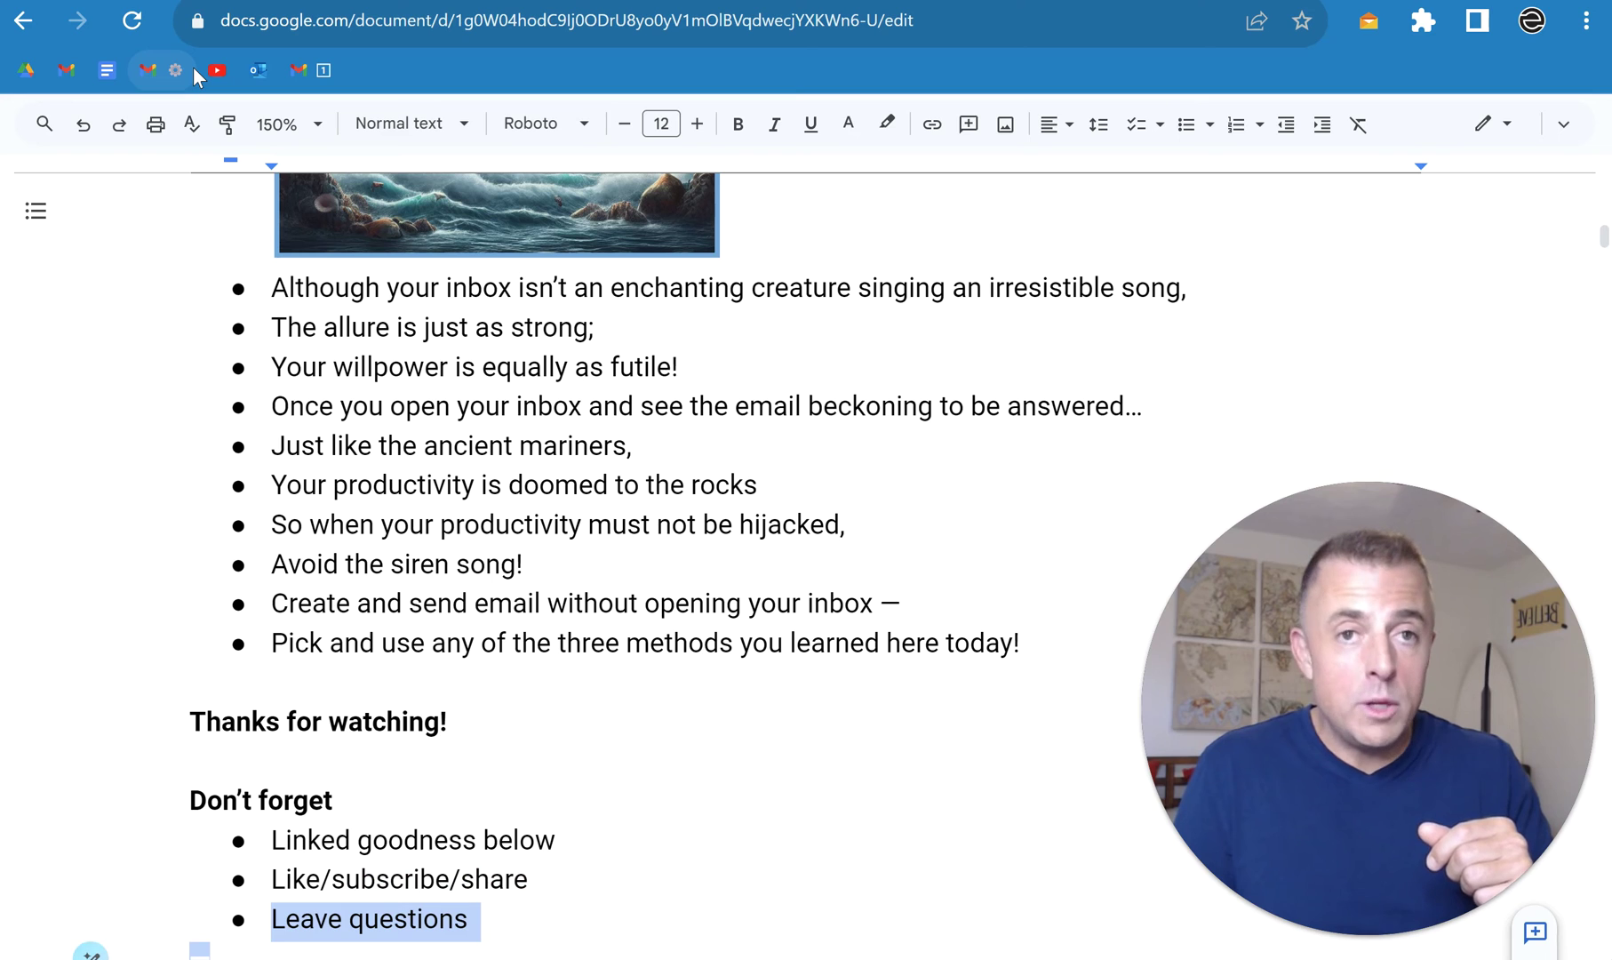